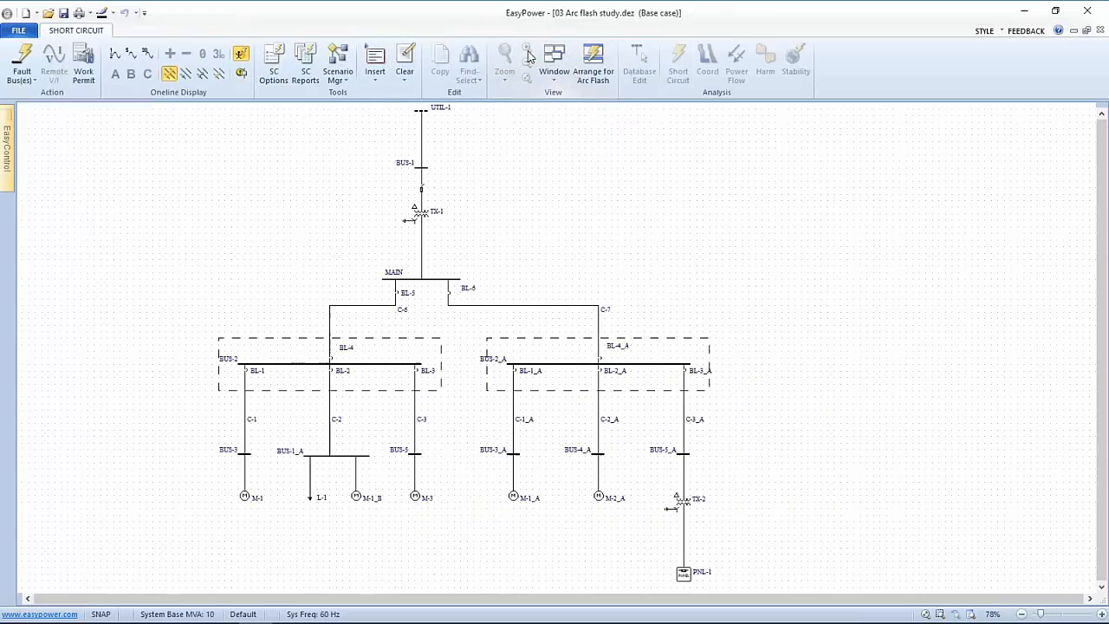
# Step: Fault all buses with arc flash hazard results displayed on the one-line, and move the BL-4 label clear of the BUS-2 bar
pyautogui.click(39, 59)
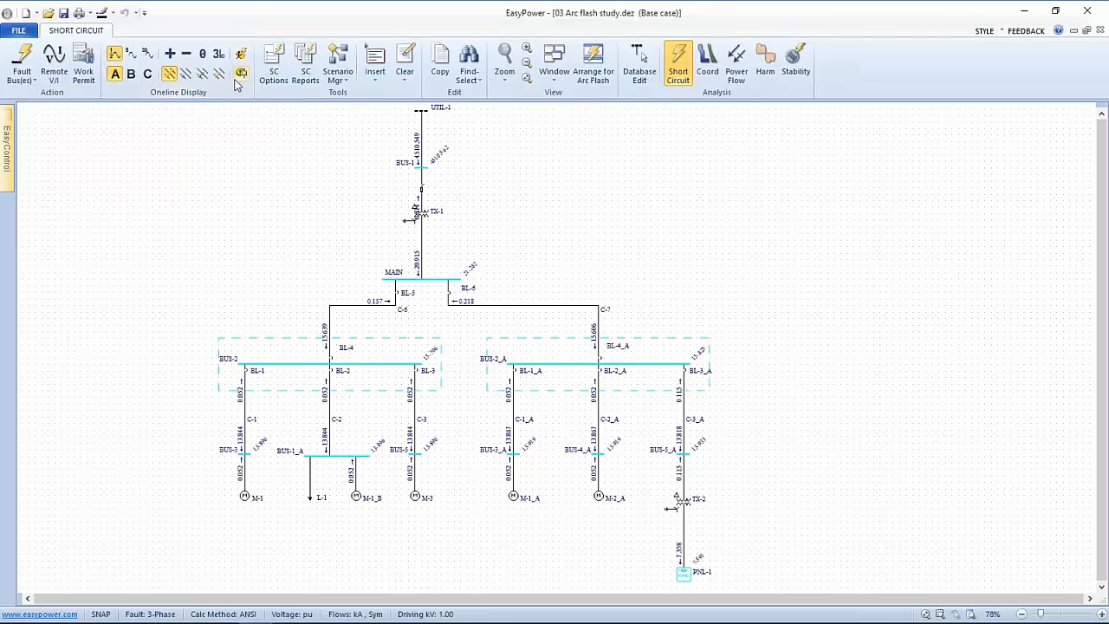
pyautogui.click(241, 53)
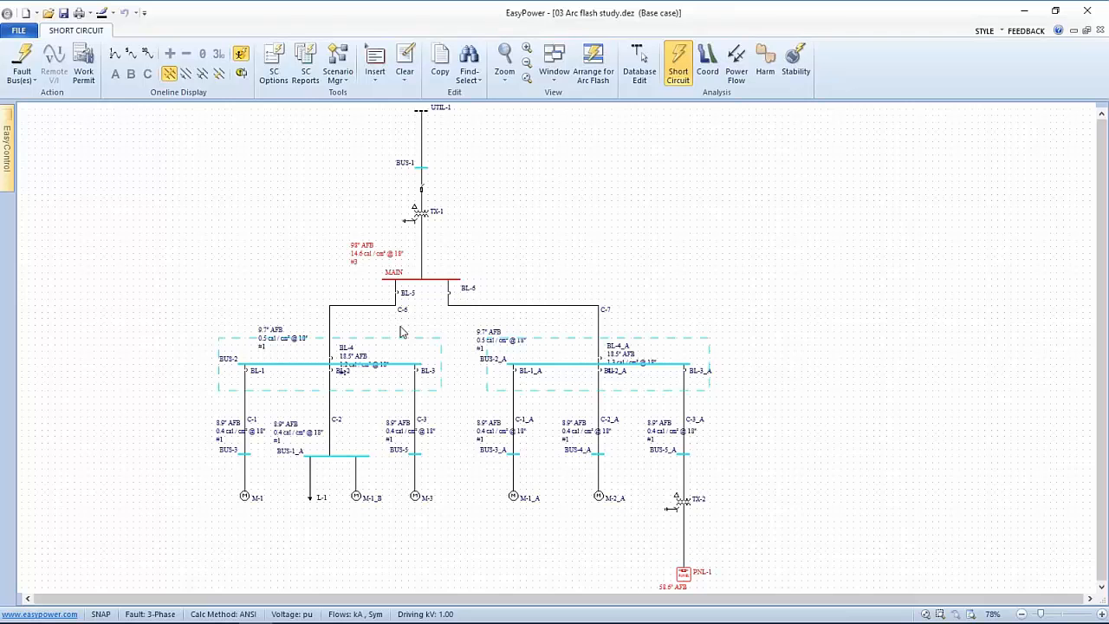
pyautogui.moveTo(362, 354); pyautogui.dragTo(374, 342)
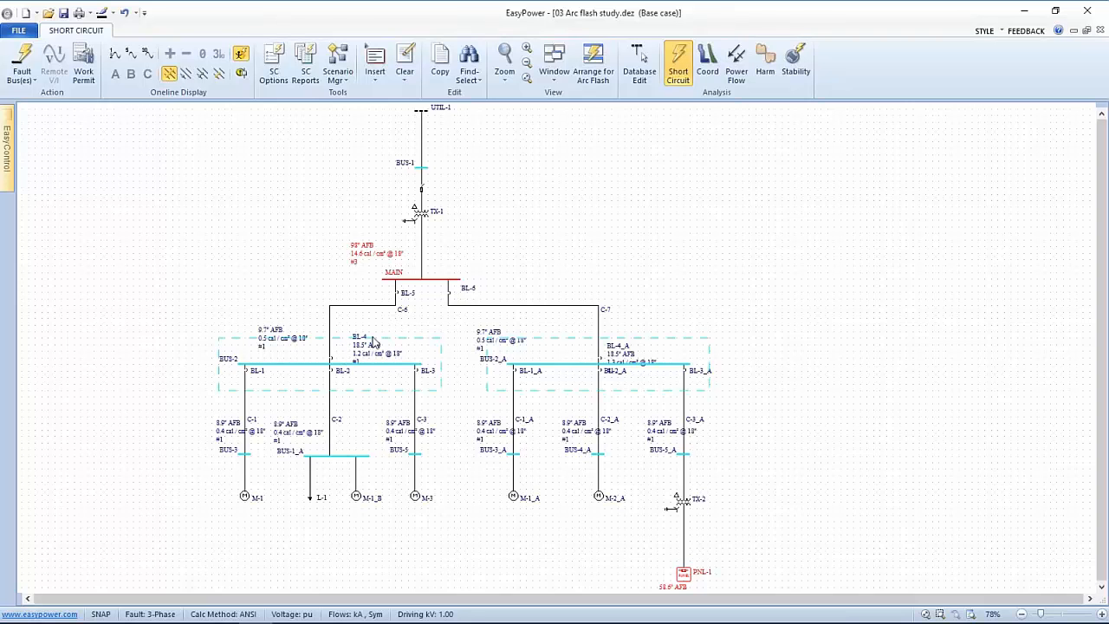
# Step: Arrange the windows for arc flash so the one-line appears together with the Arc Flash Hazard Report
pyautogui.click(595, 67)
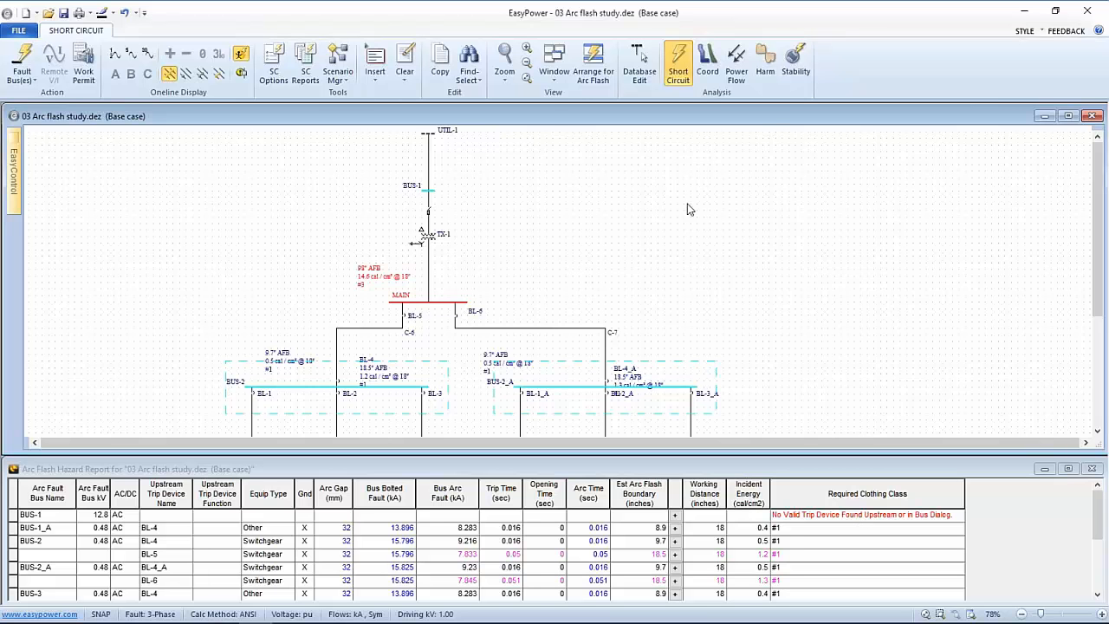
pyautogui.moveTo(537, 234); pyautogui.dragTo(556, 273)
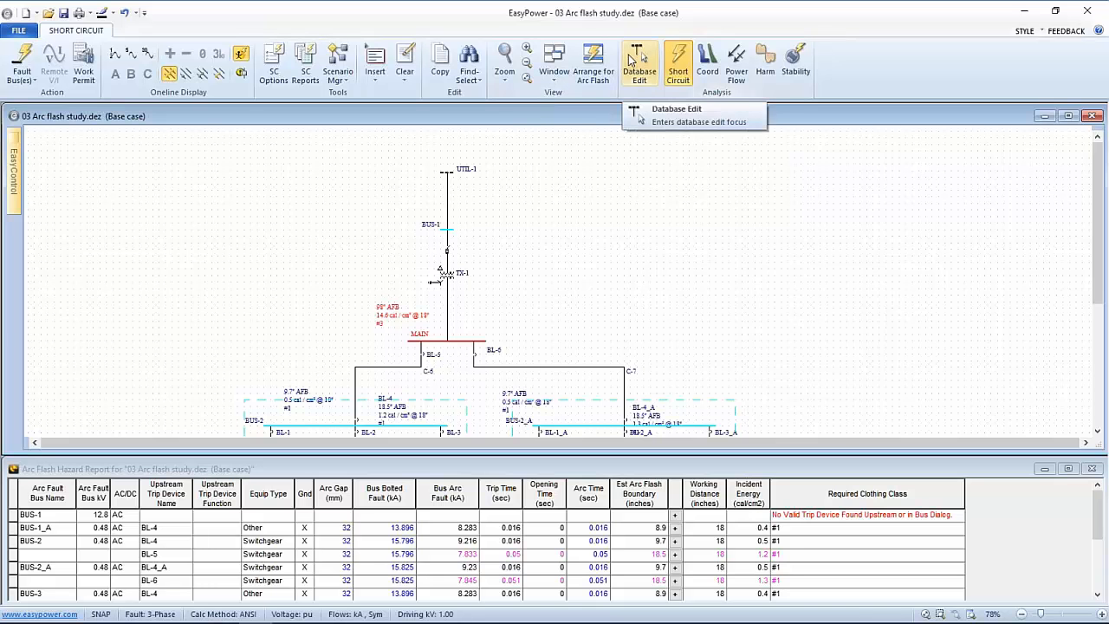
# Step: Return to database editing, saving all temporary changes to the database, and maximize the one-line window
pyautogui.click(632, 58)
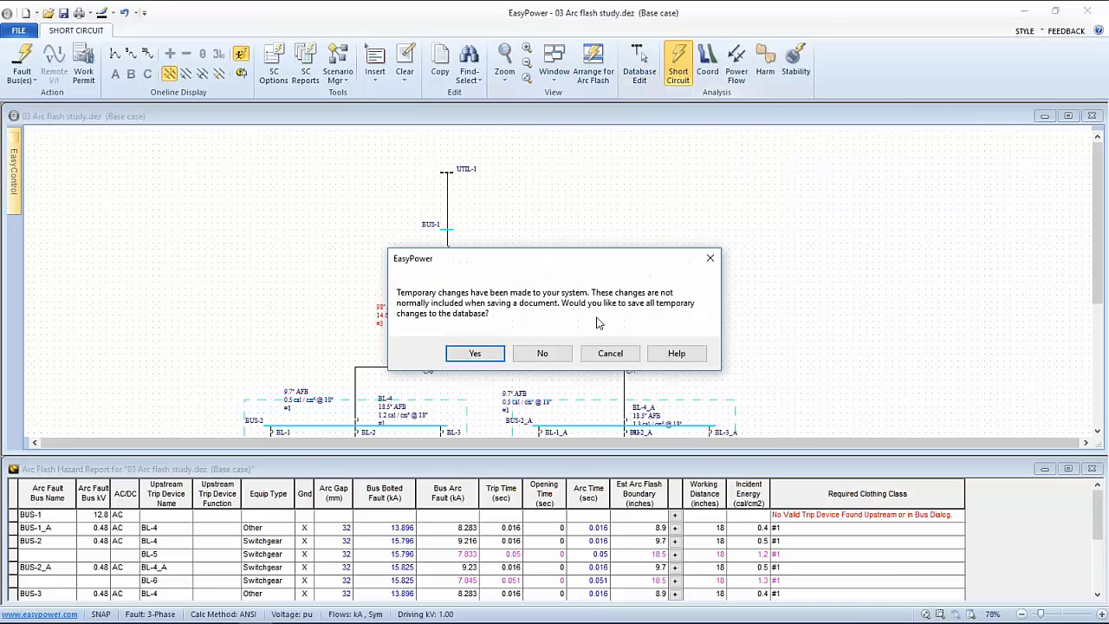
pyautogui.click(477, 353)
pyautogui.doubleClick(676, 116)
pyautogui.scroll(3, 607, 199)
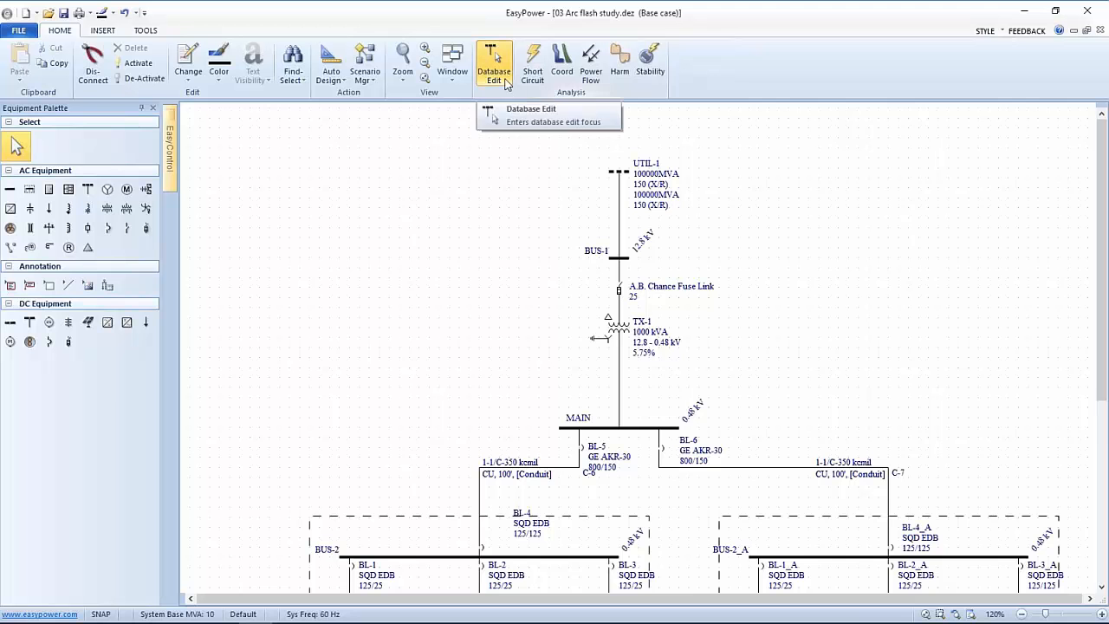
# Step: Open the arc flash hazard settings of BUS-1 and leave its AF output on Use Global Option
pyautogui.click(623, 259)
pyautogui.doubleClick(621, 259)
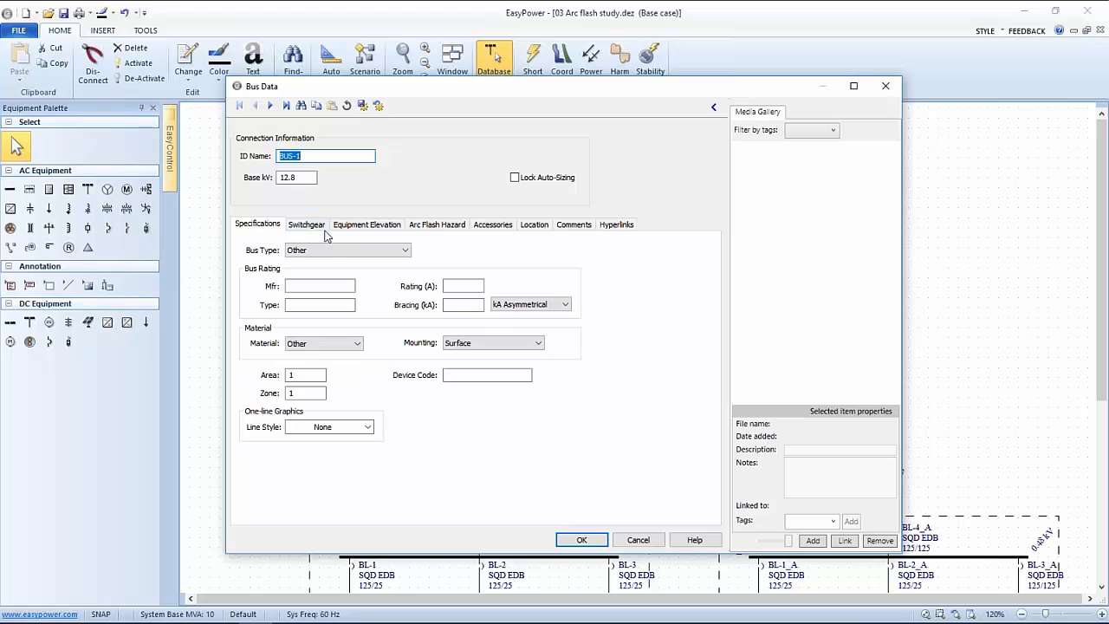
pyautogui.click(427, 229)
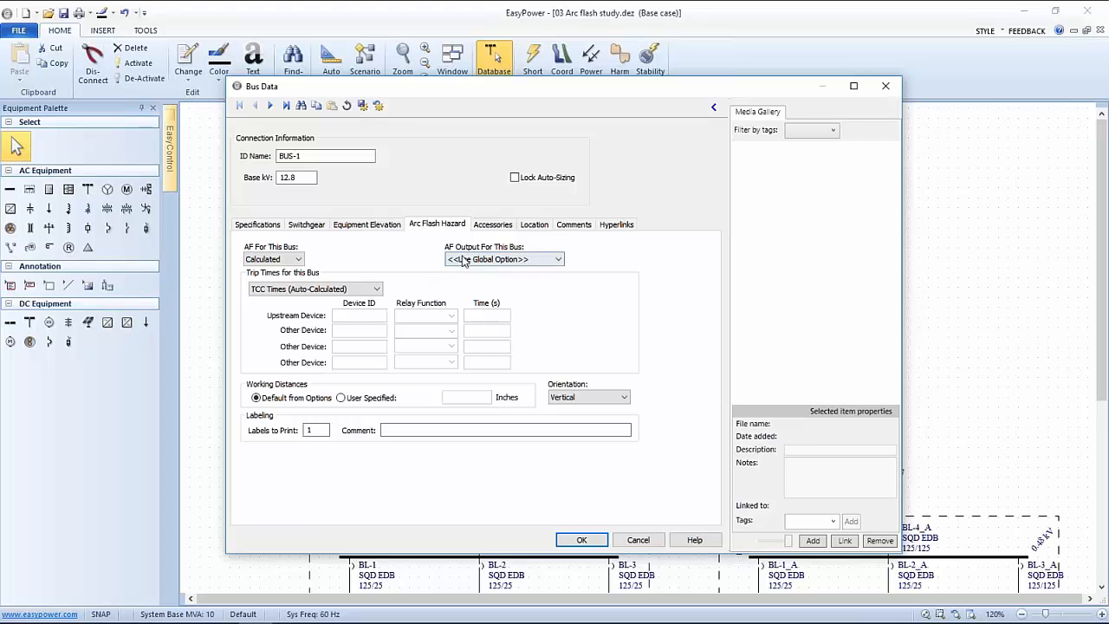
pyautogui.click(549, 261)
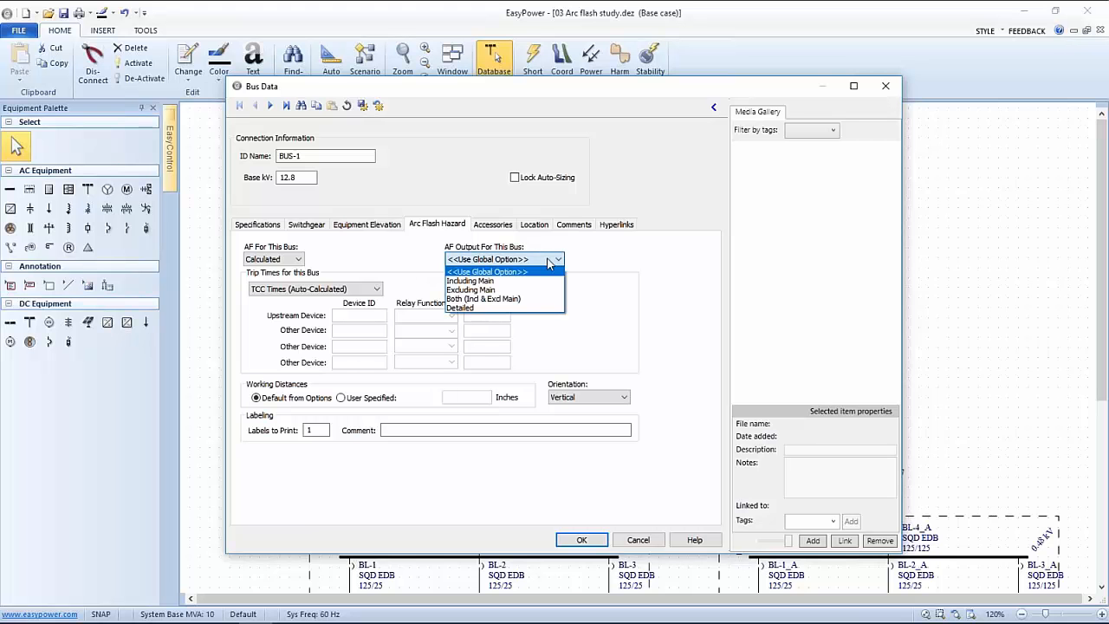
pyautogui.click(496, 272)
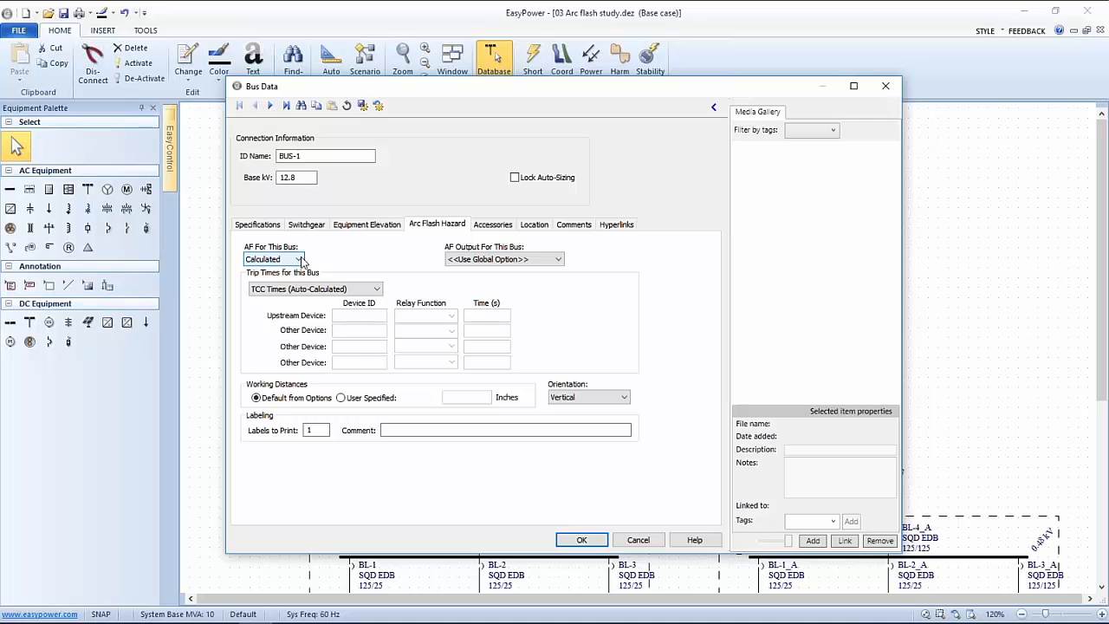
# Step: Set the arc flash calculation for BUS-1 to Excluded
pyautogui.moveTo(370, 86); pyautogui.dragTo(375, 115)
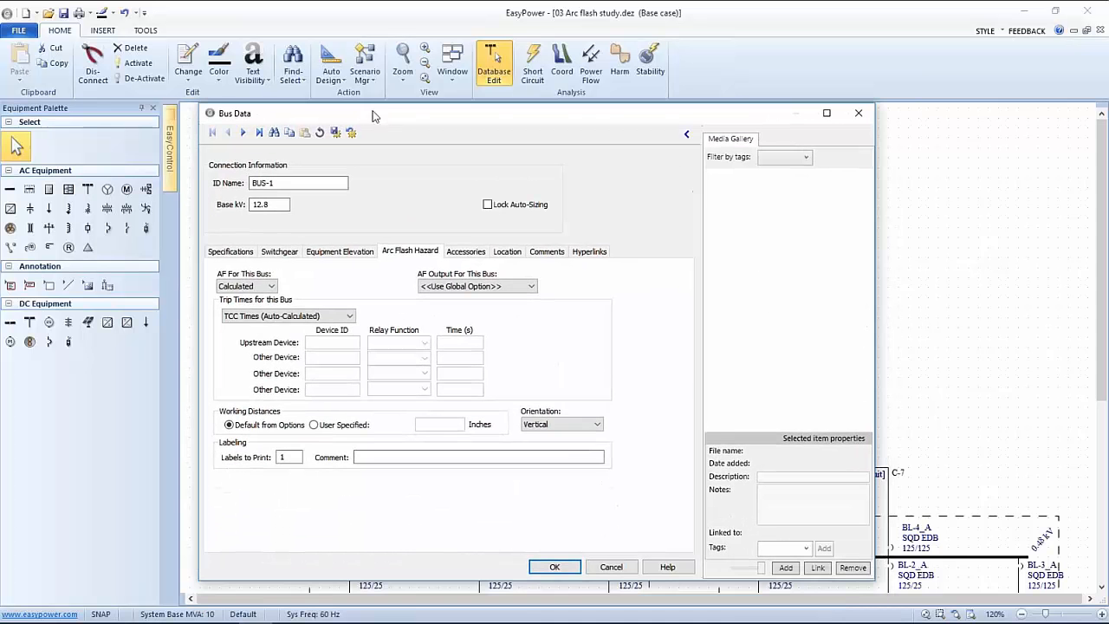
pyautogui.click(272, 286)
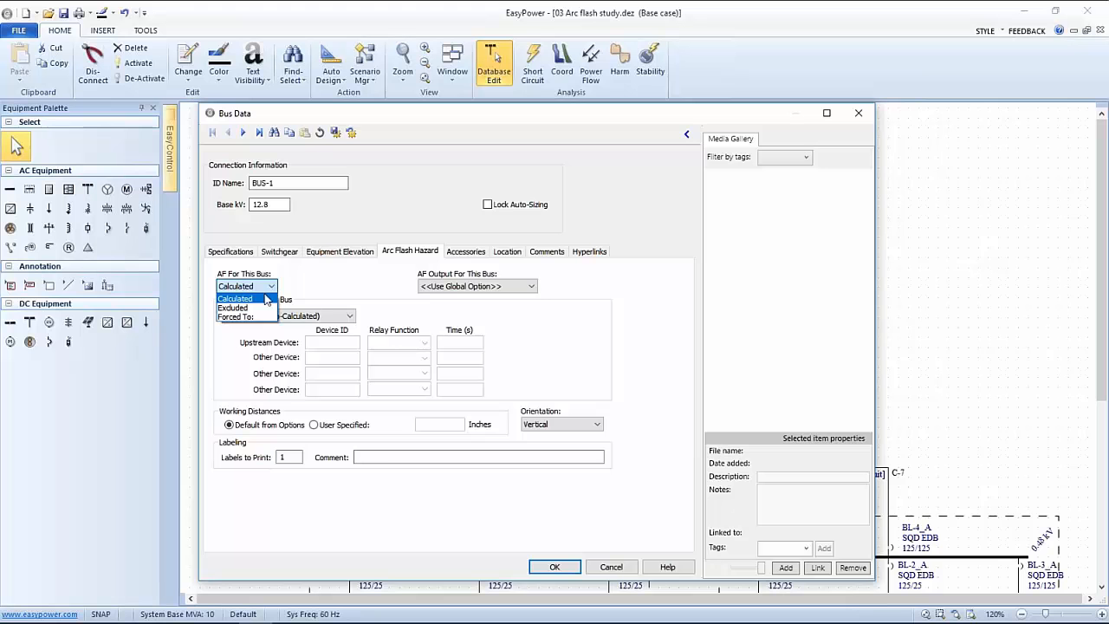
pyautogui.click(250, 308)
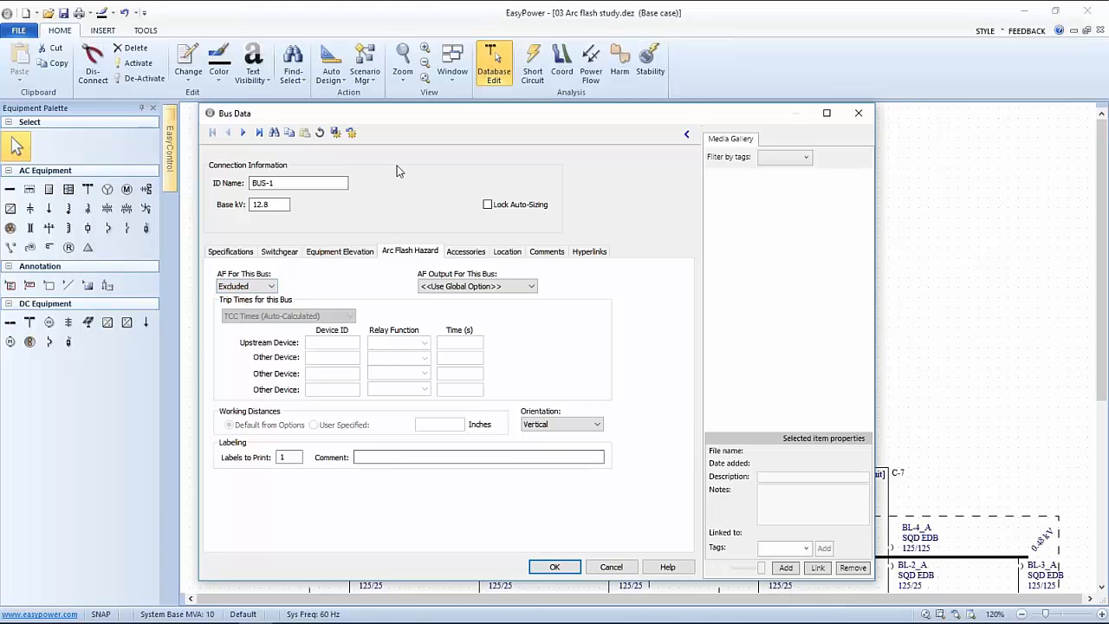
pyautogui.moveTo(403, 122); pyautogui.dragTo(388, 55)
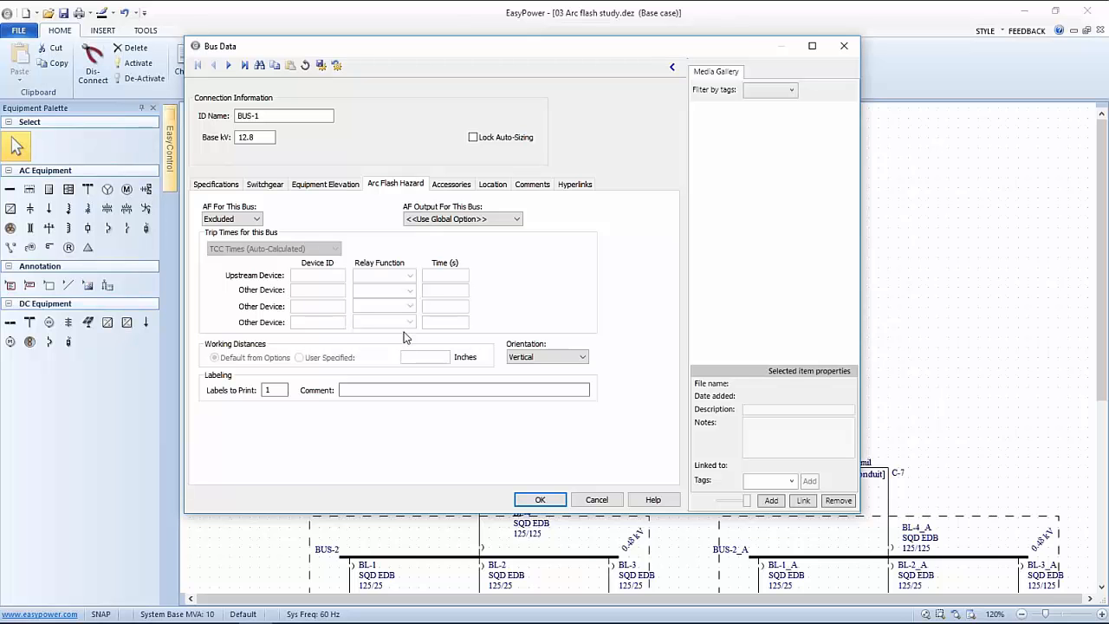
# Step: Set the BUS-1 labels to print to 5 and enter the label comment "No hot work"
pyautogui.click(282, 394)
pyautogui.moveTo(282, 393); pyautogui.dragTo(266, 395)
pyautogui.write('2')
pyautogui.doubleClick(270, 389)
pyautogui.click(368, 391)
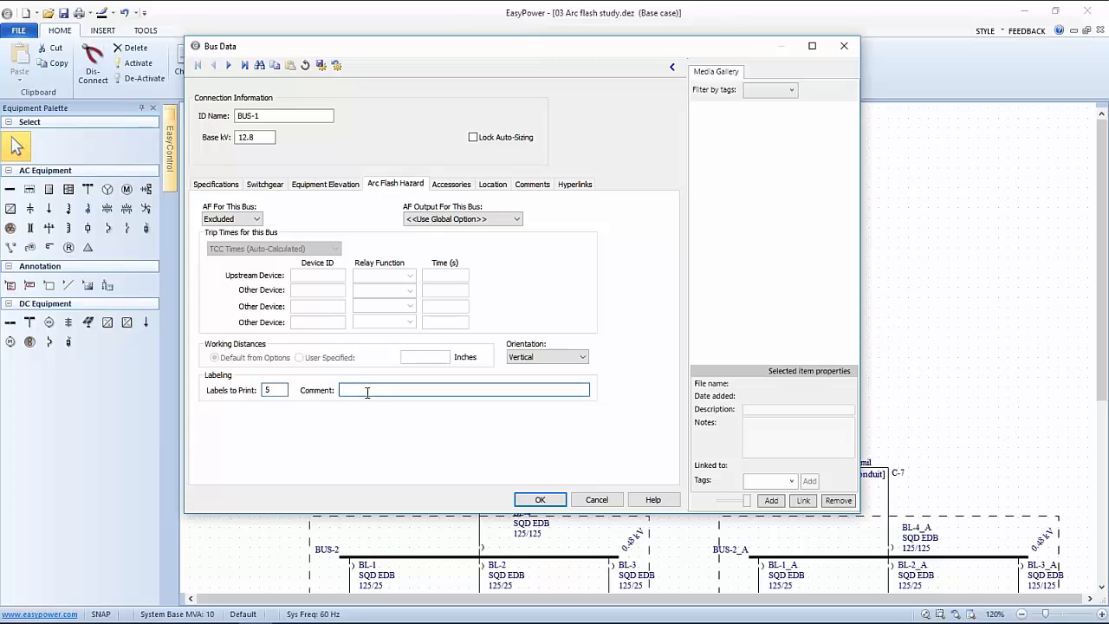
pyautogui.write('No hot work')
pyautogui.click(269, 390)
pyautogui.moveTo(518, 53); pyautogui.dragTo(532, 88)
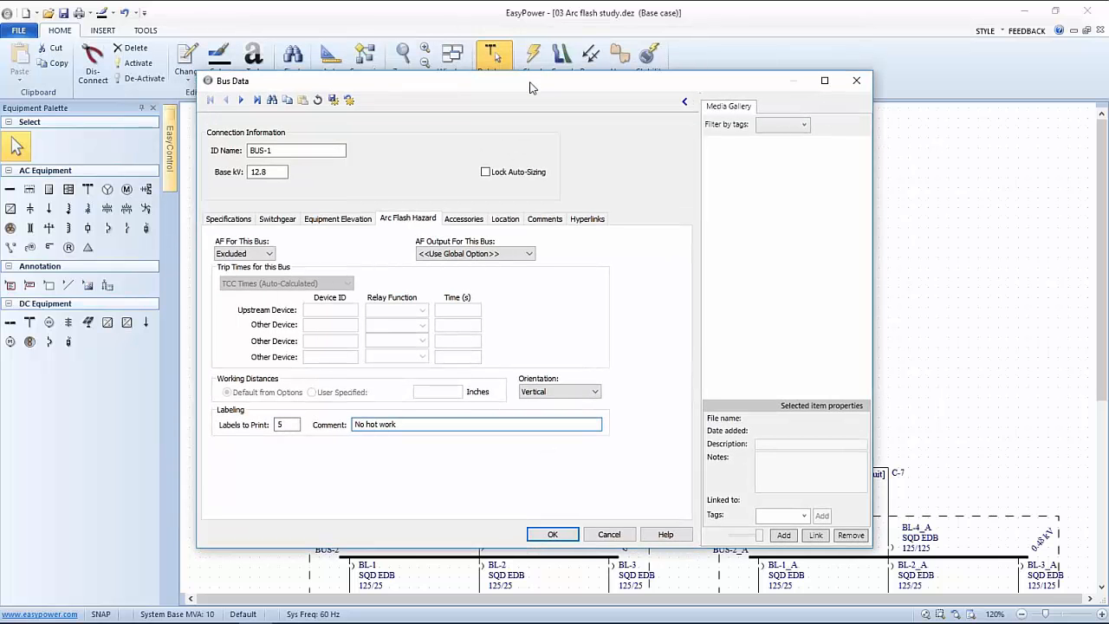
pyautogui.click(685, 104)
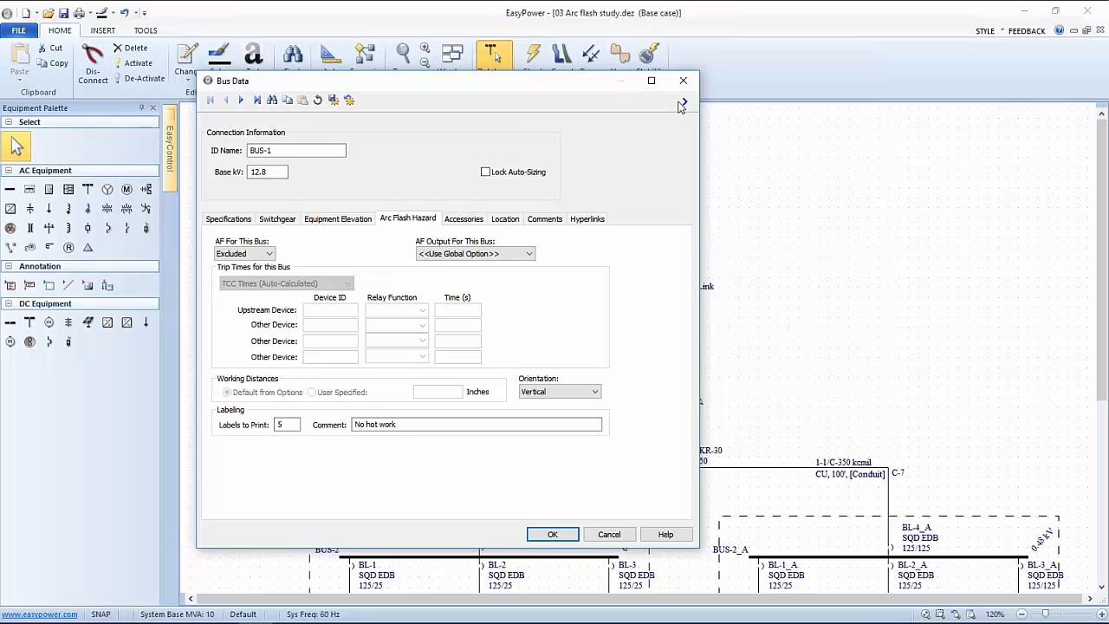
pyautogui.click(684, 103)
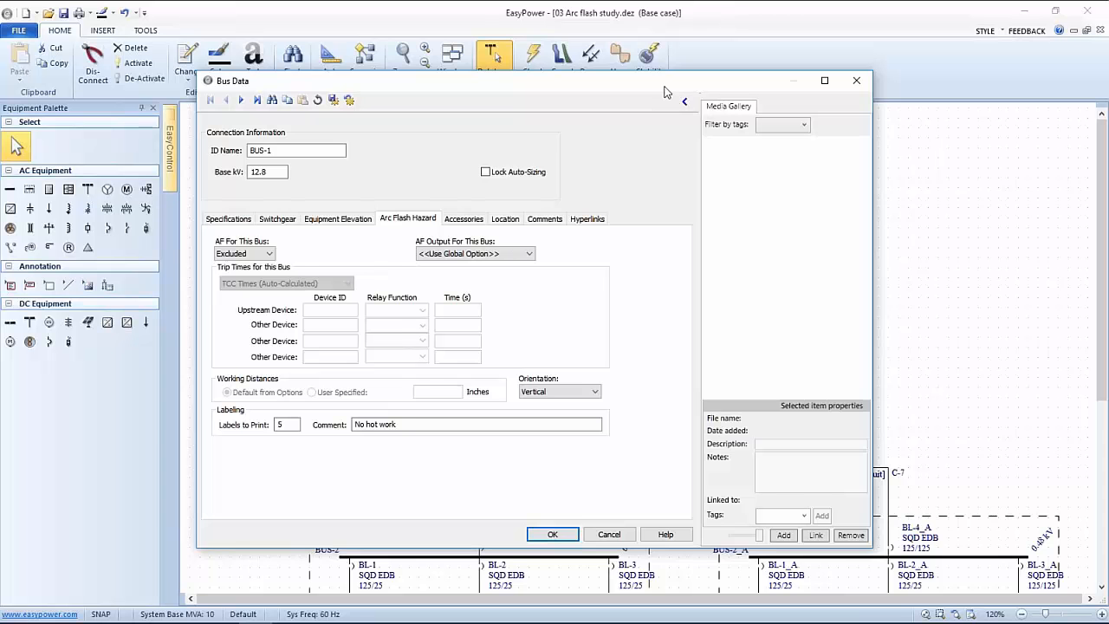
pyautogui.moveTo(671, 87); pyautogui.dragTo(657, 58)
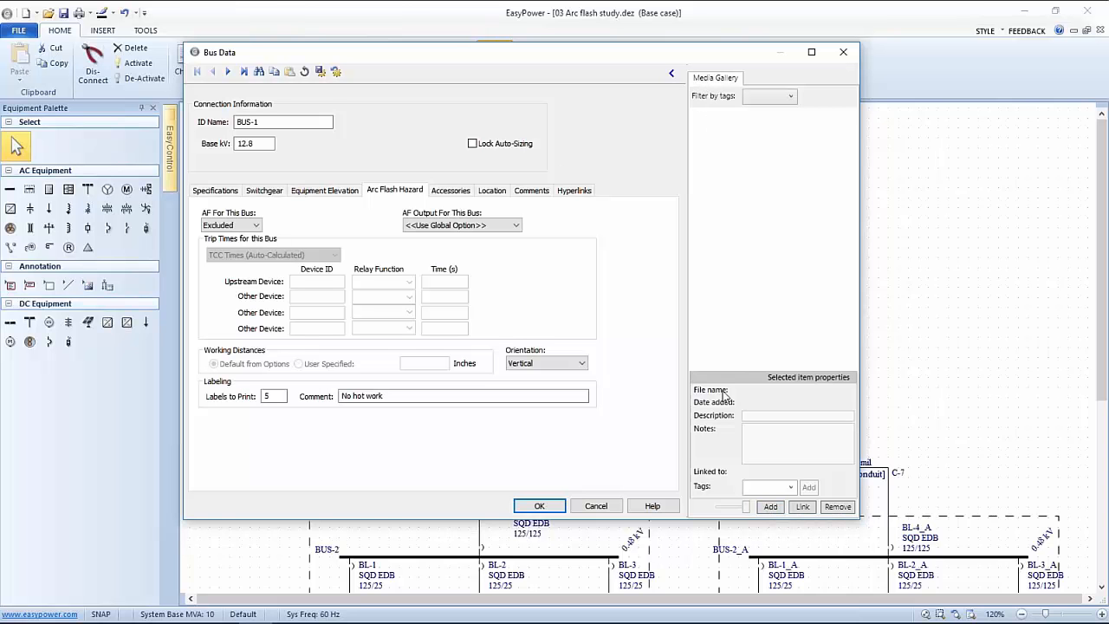
# Step: Add the picture 03 MAIN XFMR TOP.jpg from the Acme Pictures folder in Documents to the BUS-1 media gallery
pyautogui.click(770, 506)
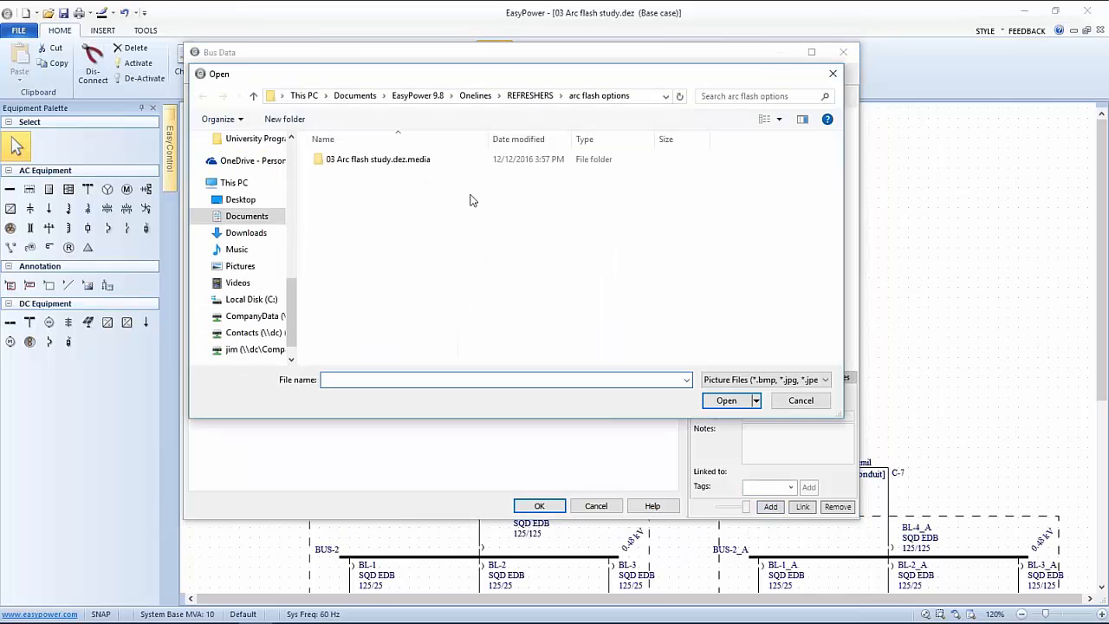
pyautogui.click(256, 97)
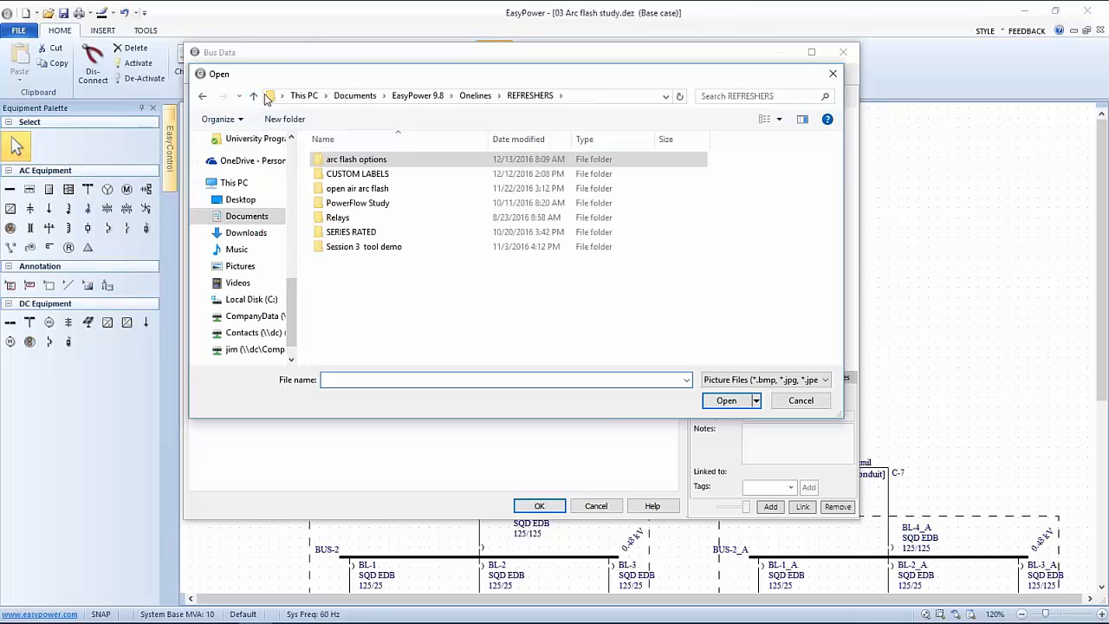
pyautogui.click(260, 97)
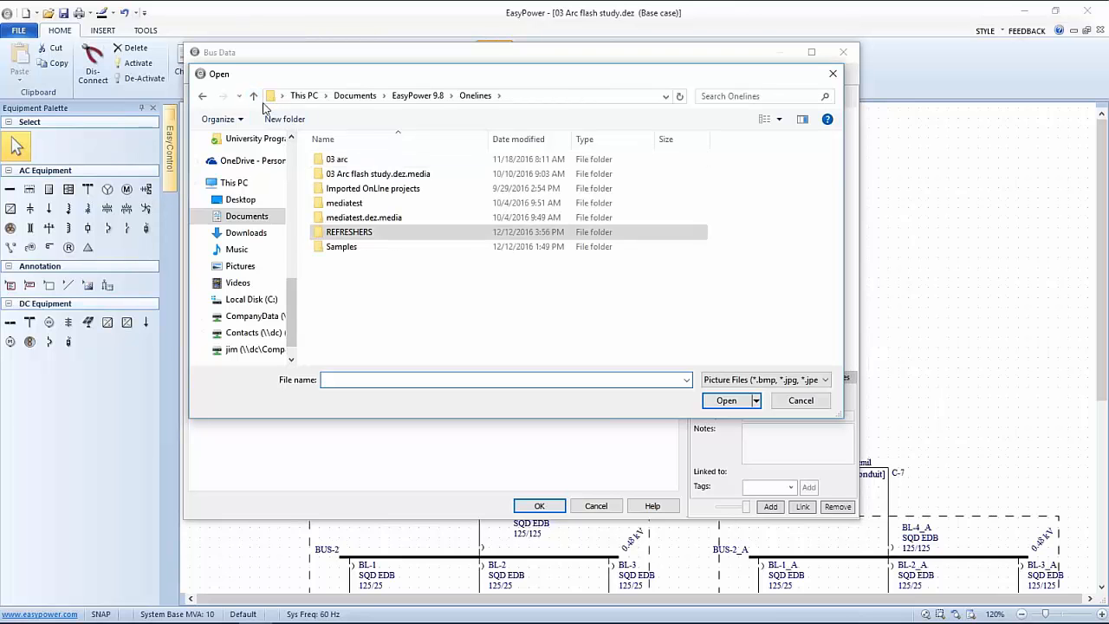
pyautogui.click(255, 97)
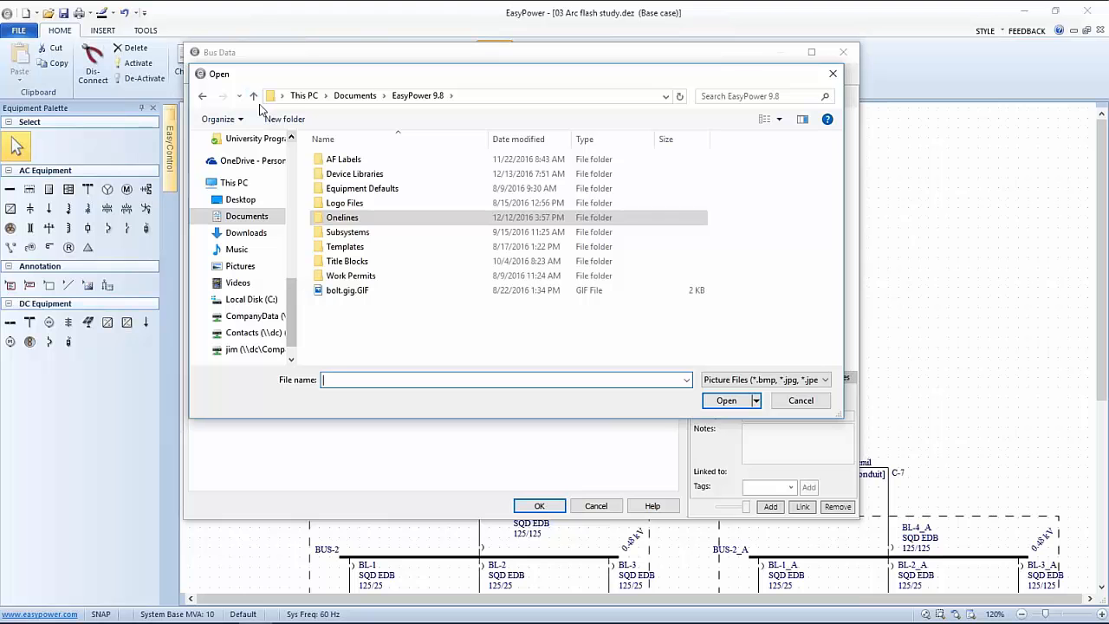
pyautogui.click(254, 97)
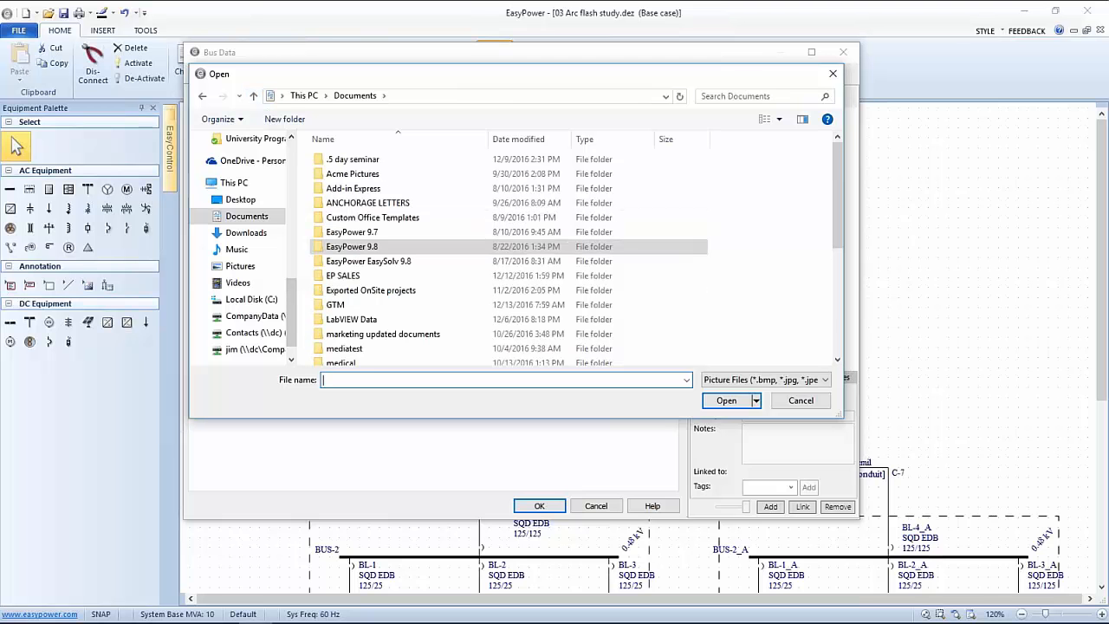
pyautogui.doubleClick(317, 176)
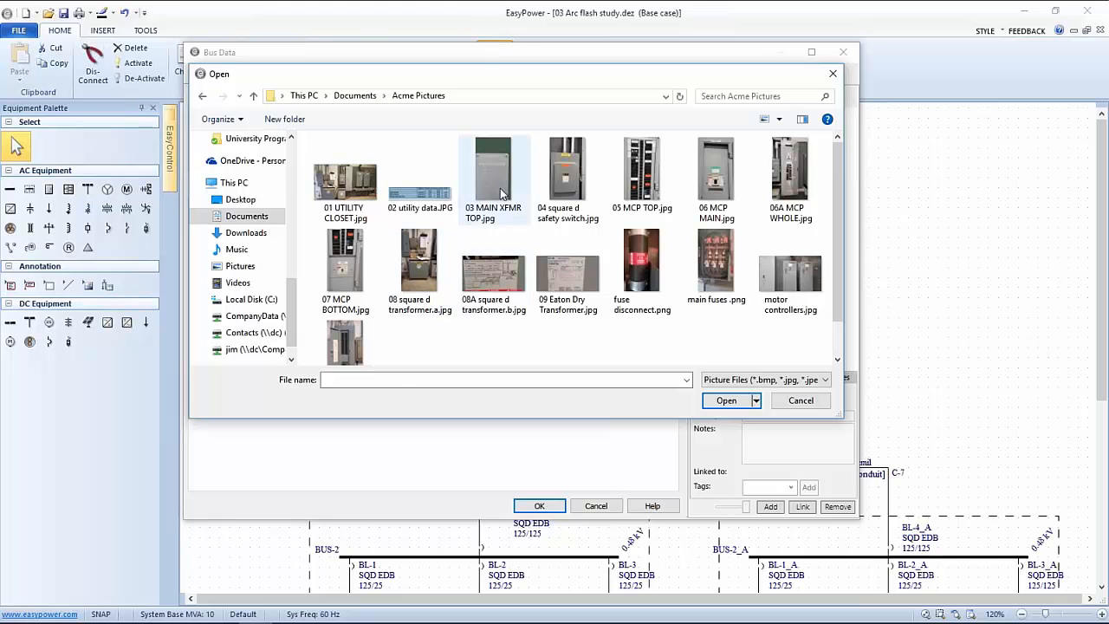
pyautogui.click(499, 215)
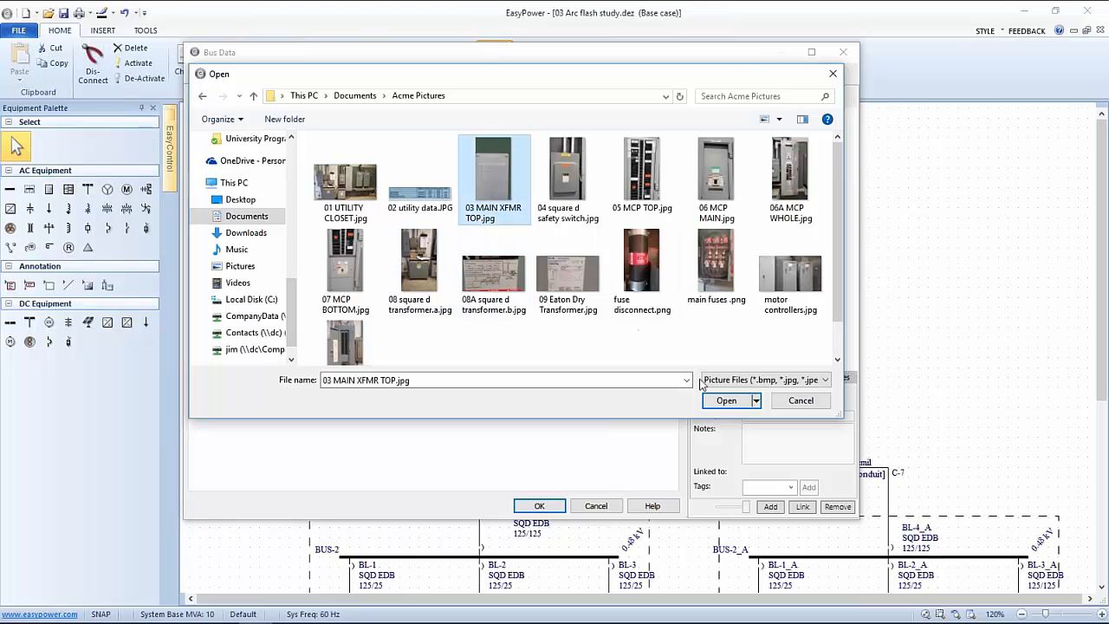
pyautogui.click(725, 402)
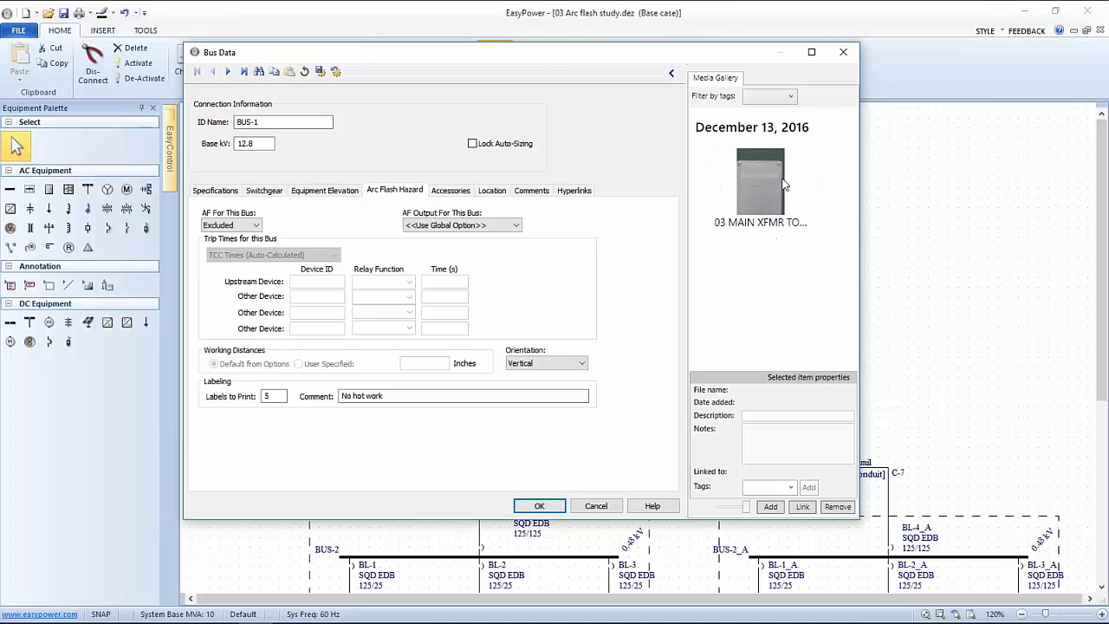
# Step: Try hiding and showing the media gallery pane, and close the BUS-1 data
pyautogui.click(673, 75)
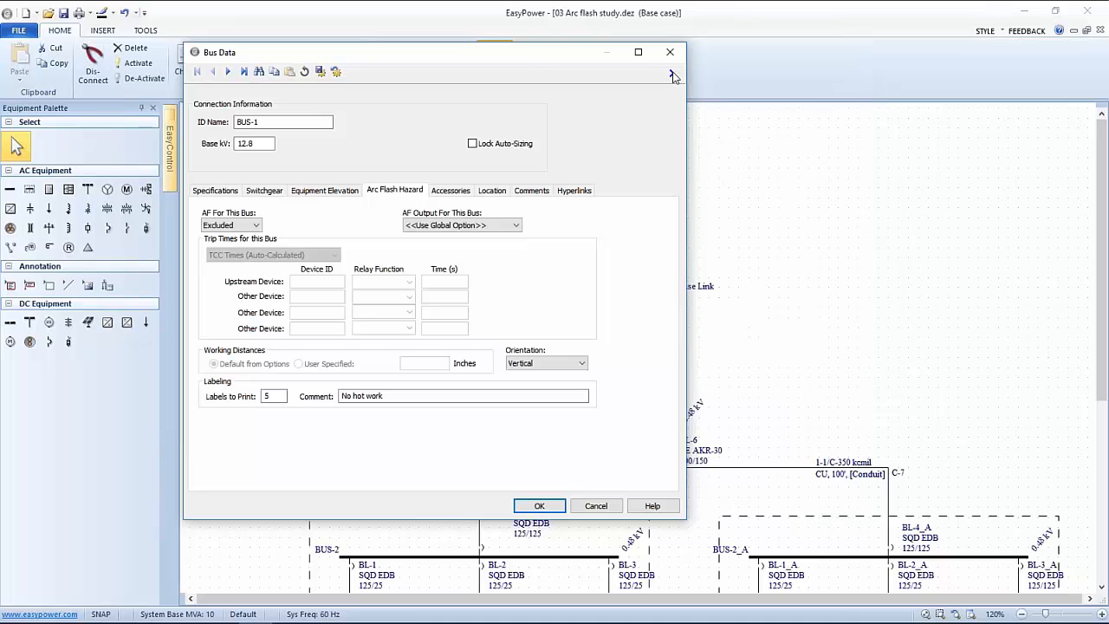
pyautogui.click(673, 74)
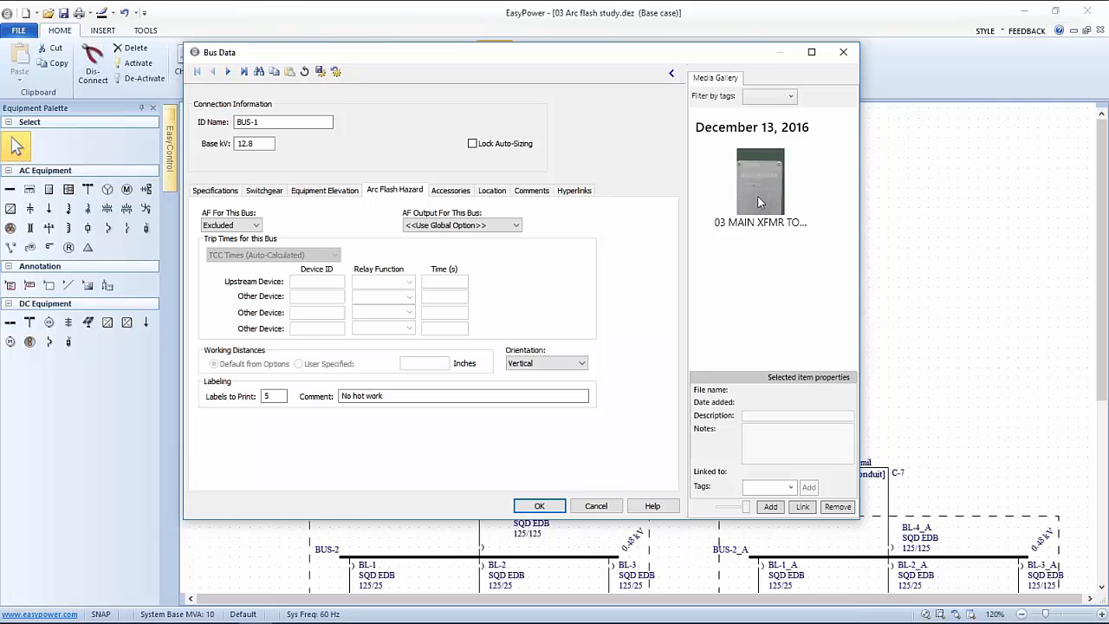
pyautogui.click(675, 76)
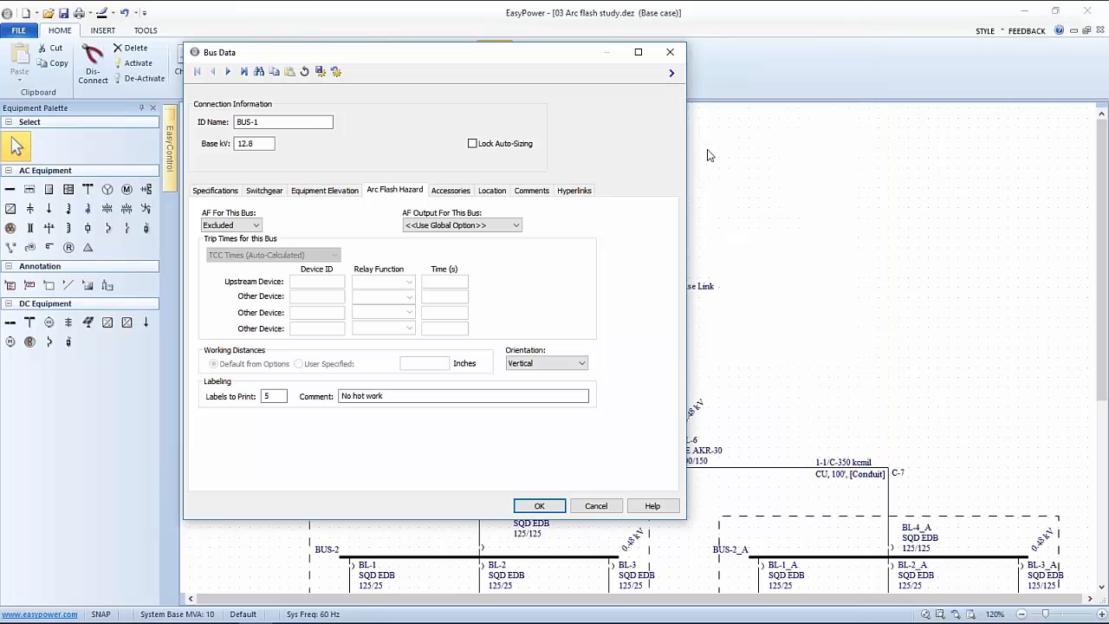
pyautogui.click(677, 76)
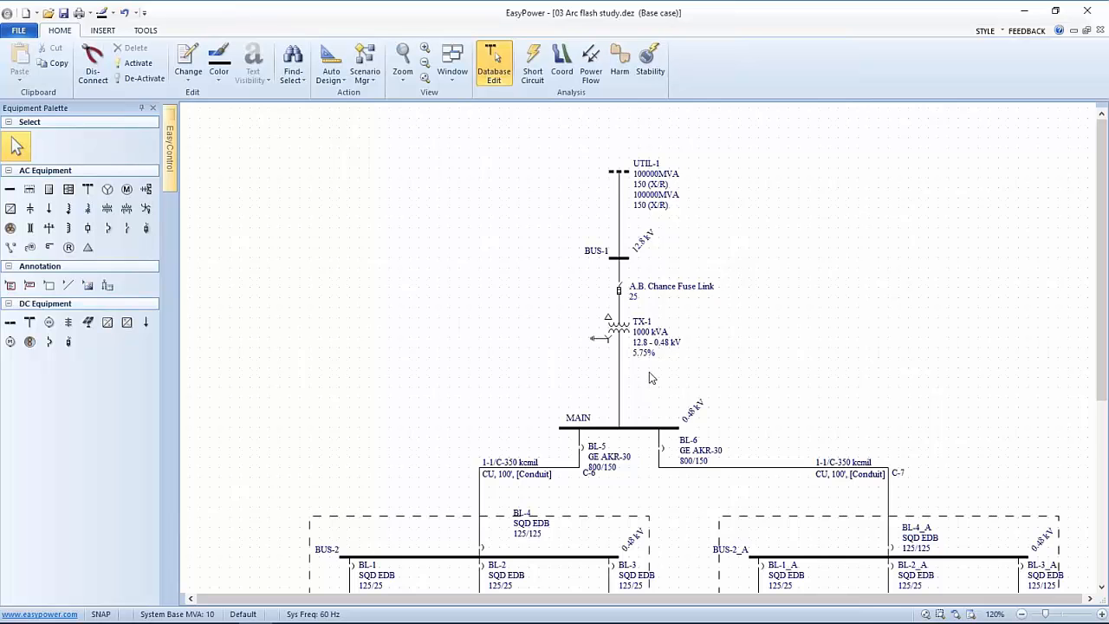
# Step: Switch back to short circuit analysis and fault all buses again with the updated BUS-1 settings
pyautogui.moveTo(649, 372); pyautogui.dragTo(643, 207)
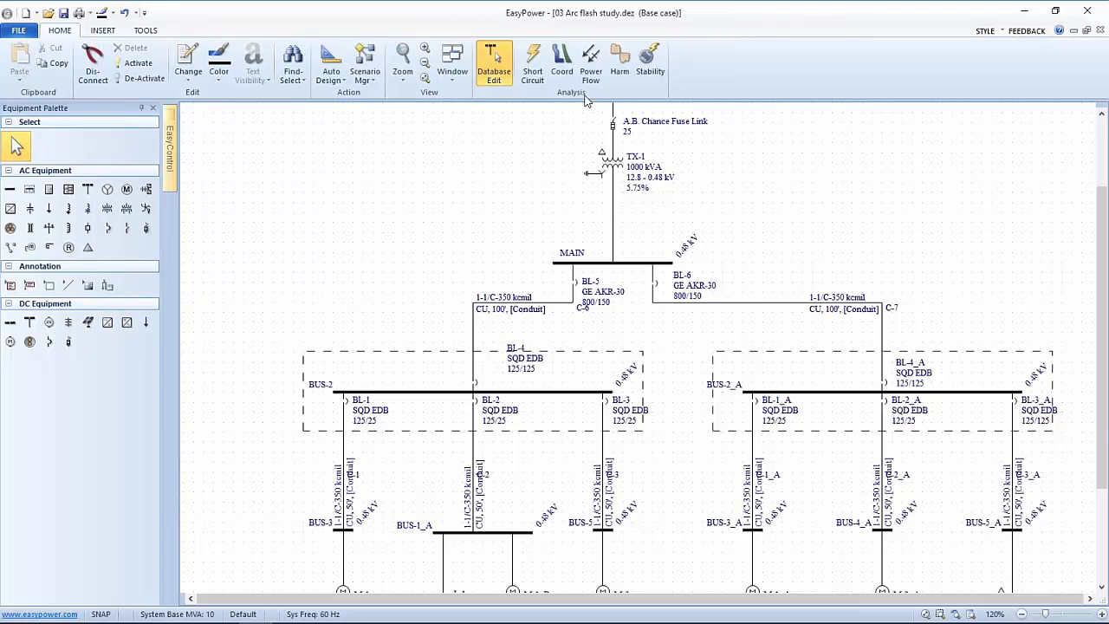
pyautogui.click(534, 69)
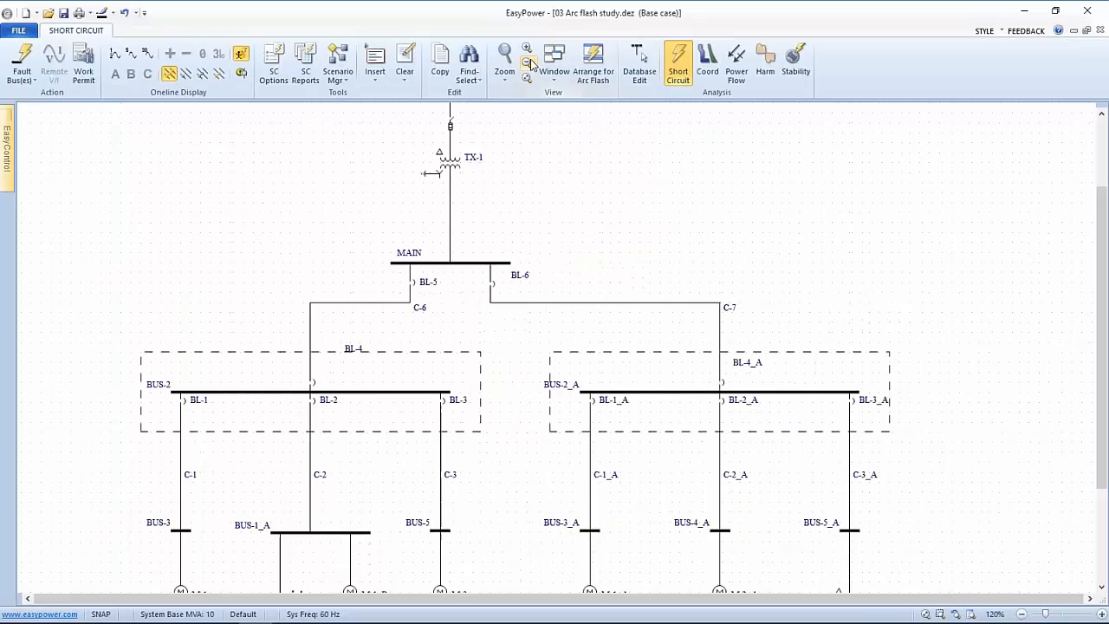
pyautogui.click(23, 60)
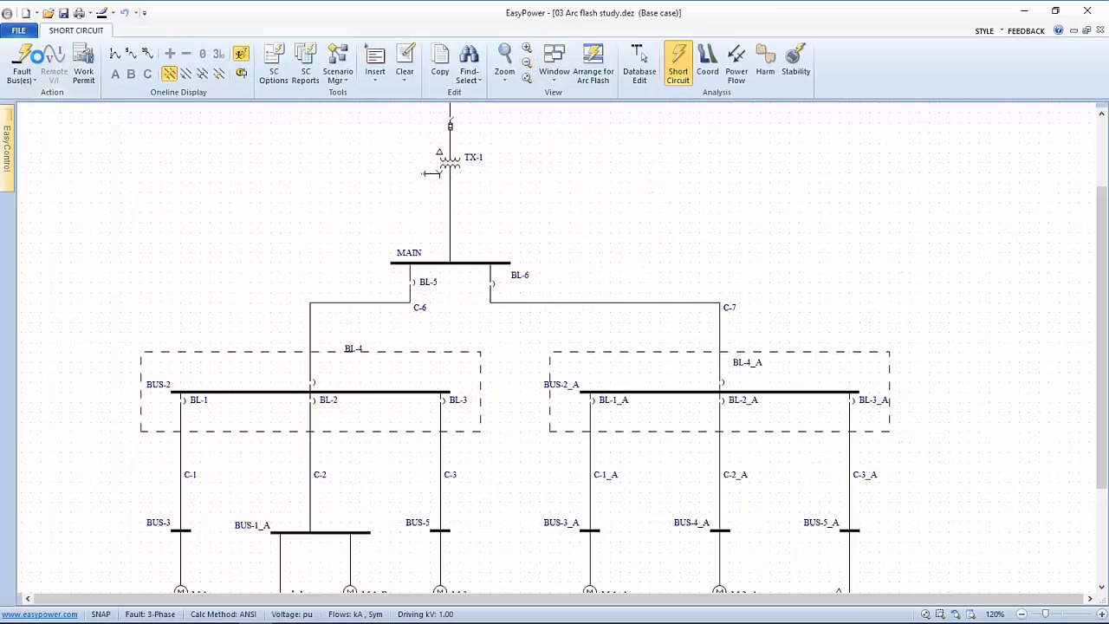
# Step: Arrange the windows for arc flash, and return to database editing with the temporary changes saved and the one-line maximized
pyautogui.click(592, 63)
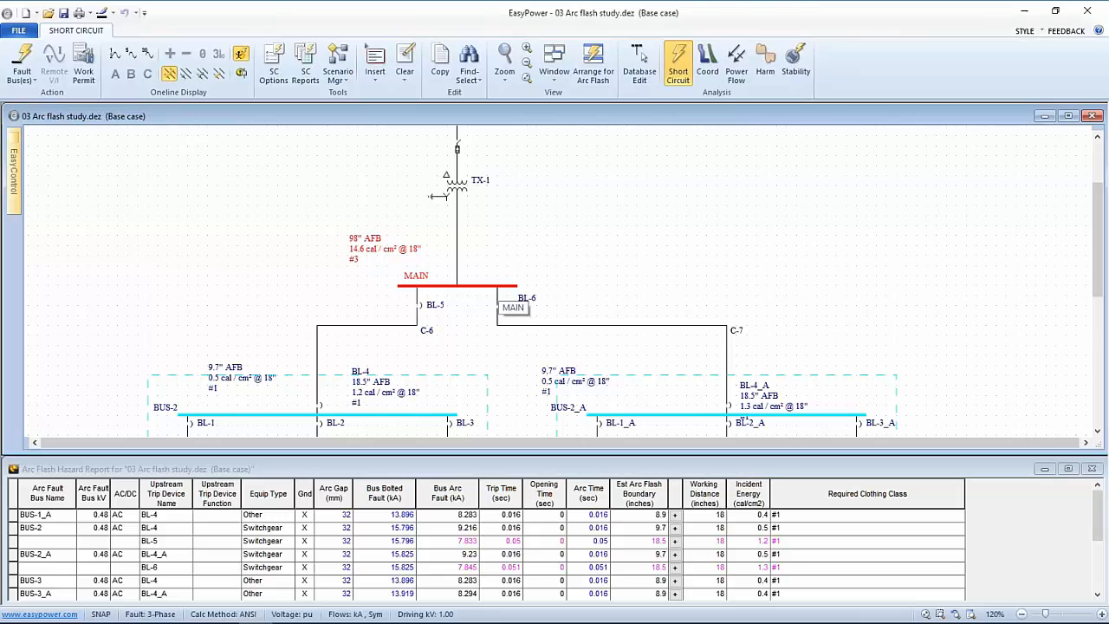
pyautogui.click(636, 69)
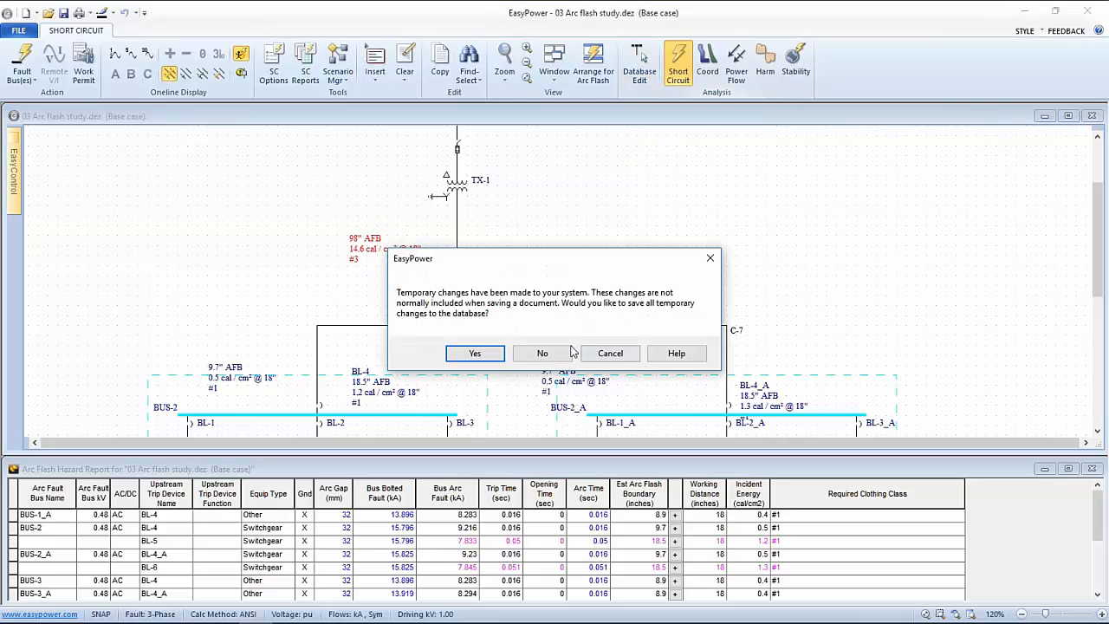
pyautogui.click(475, 354)
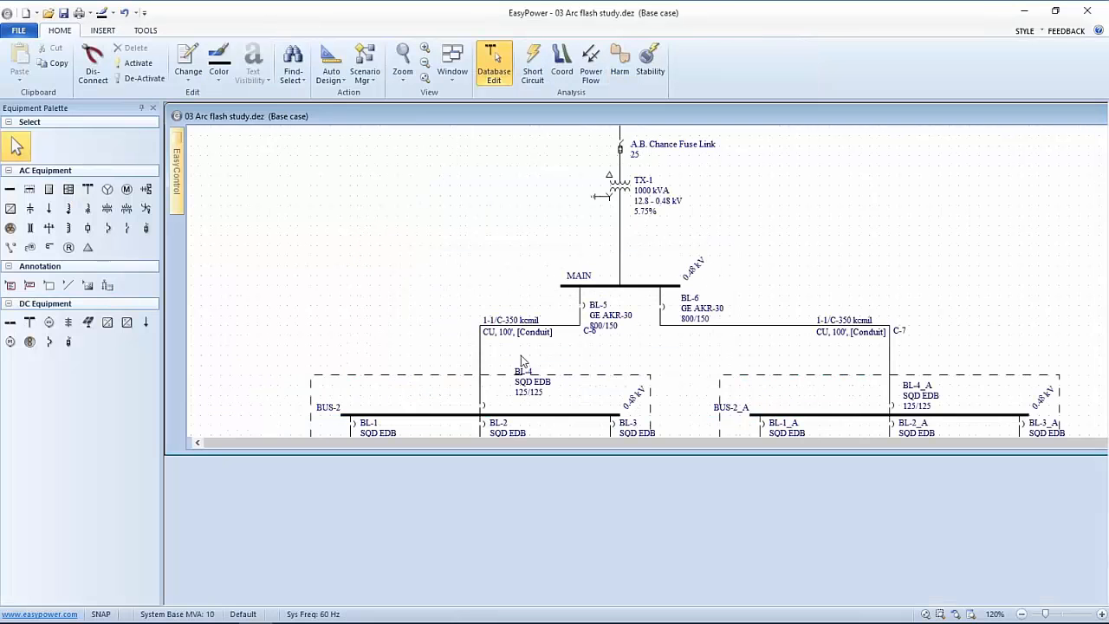
pyautogui.doubleClick(893, 121)
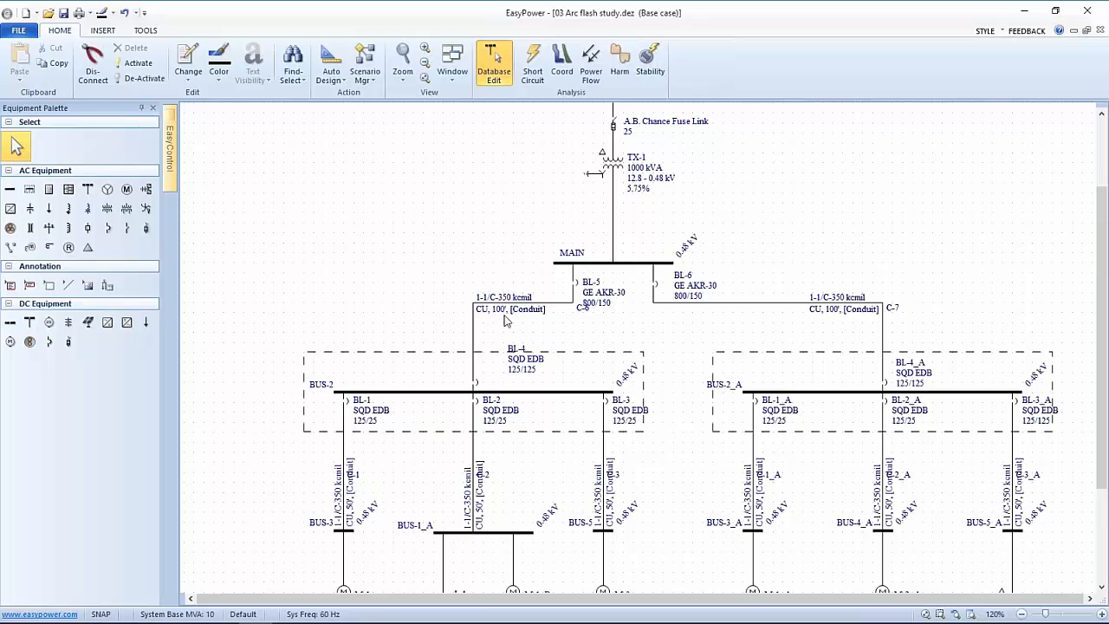
pyautogui.moveTo(513, 449); pyautogui.dragTo(522, 377)
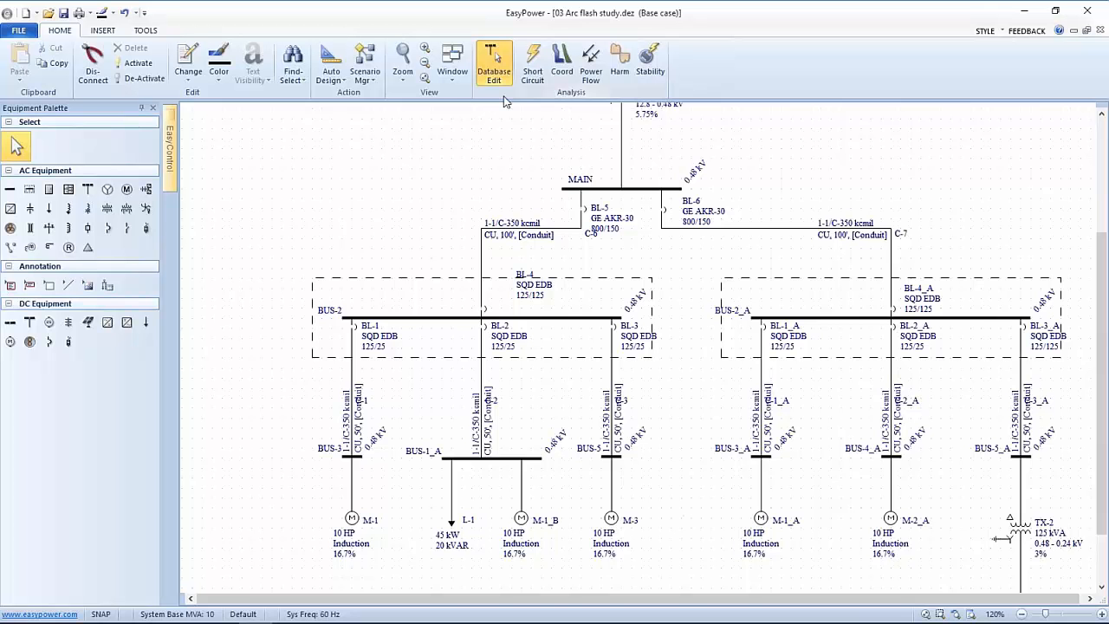
# Step: Look through the general and text visibility options, and find the one-line's Include Motor Contribution setting
pyautogui.rightClick(317, 156)
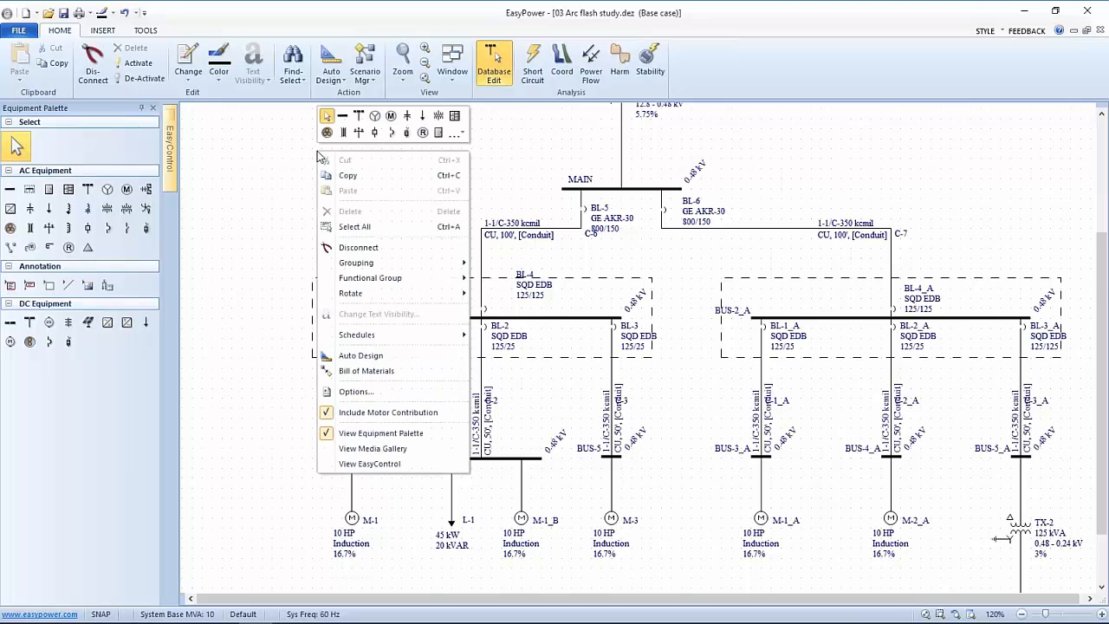
pyautogui.click(357, 397)
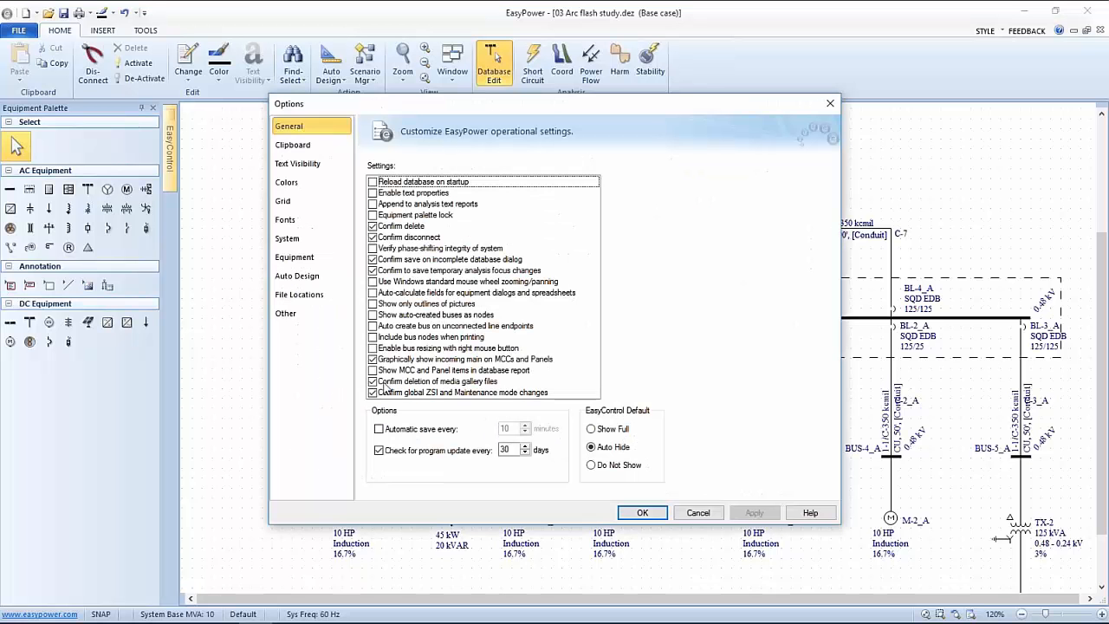
pyautogui.click(297, 165)
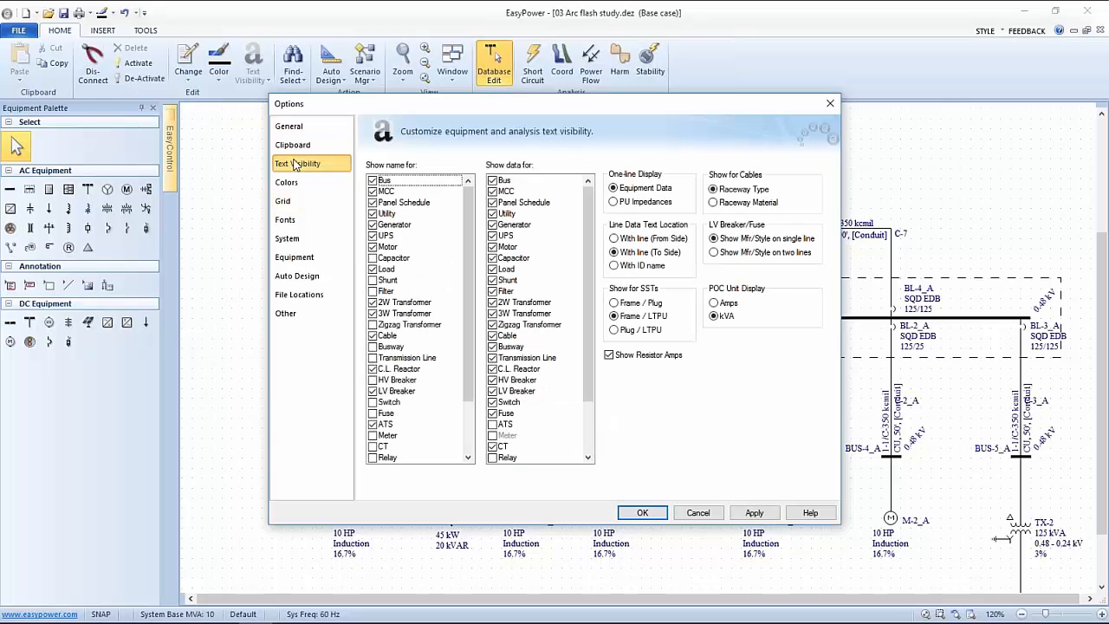
pyautogui.click(291, 127)
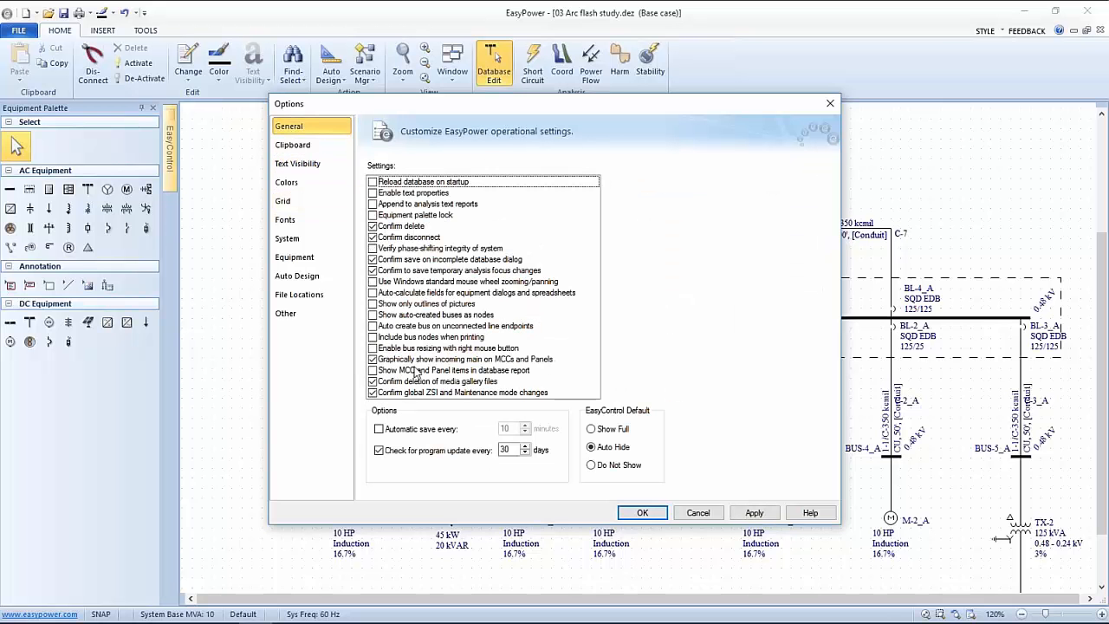
pyautogui.click(640, 513)
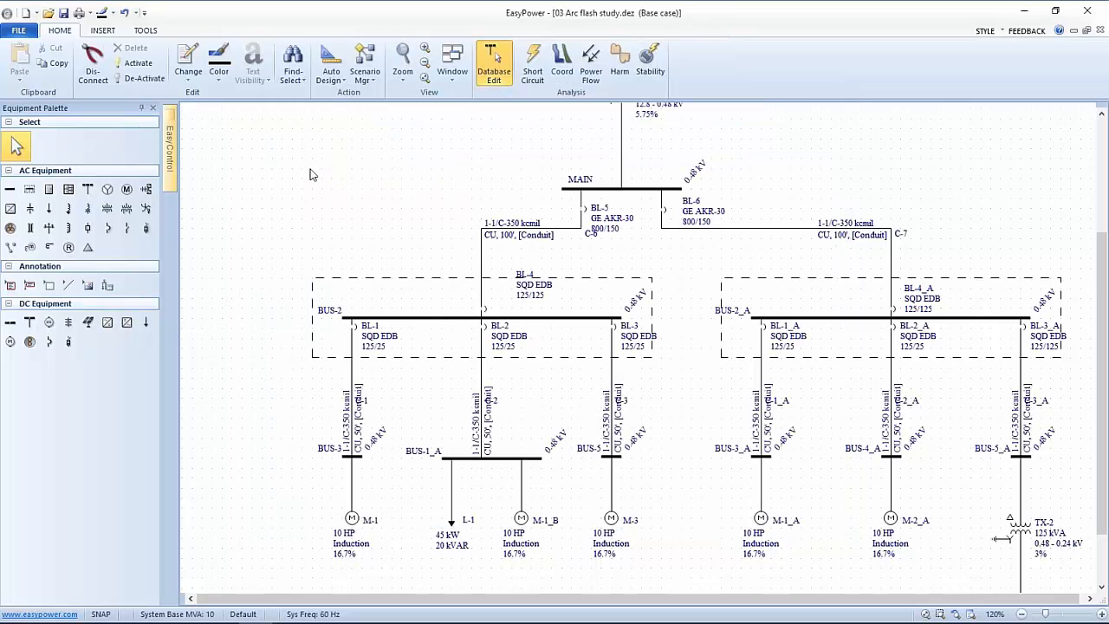
pyautogui.rightClick(286, 161)
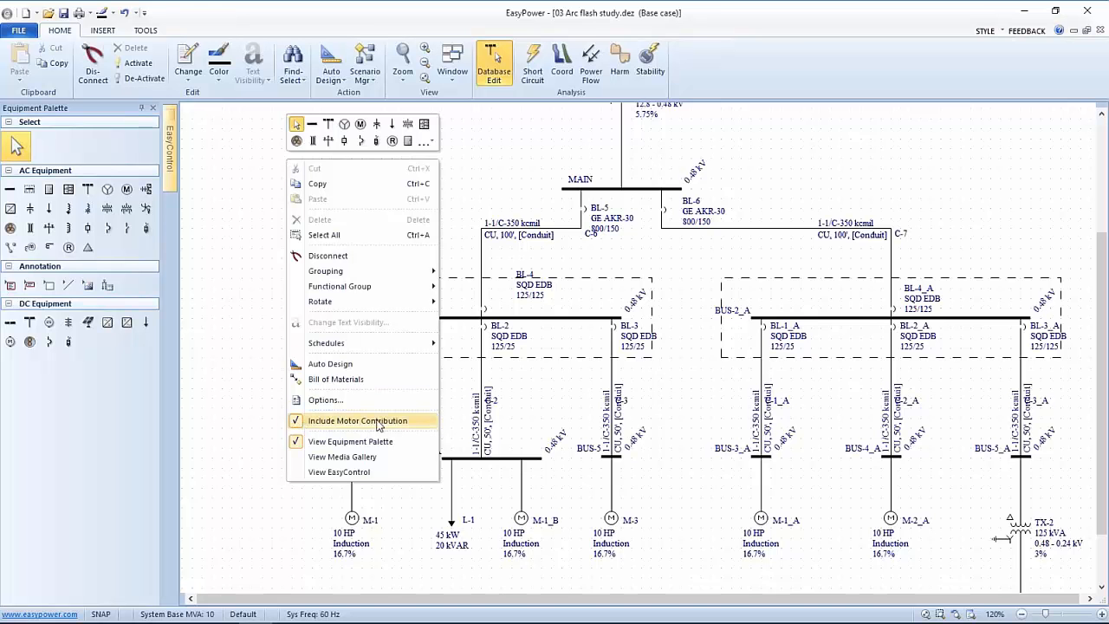
pyautogui.click(297, 422)
pyautogui.click(283, 338)
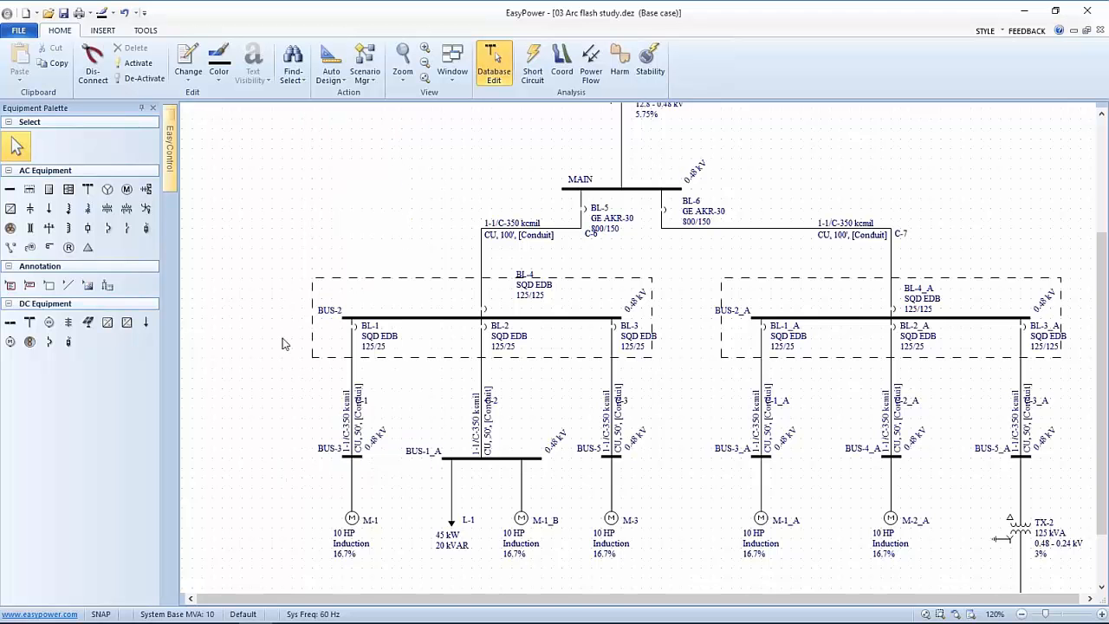
# Step: Store the base case with motor contribution included as a new scenario named "w motors"
pyautogui.click(368, 82)
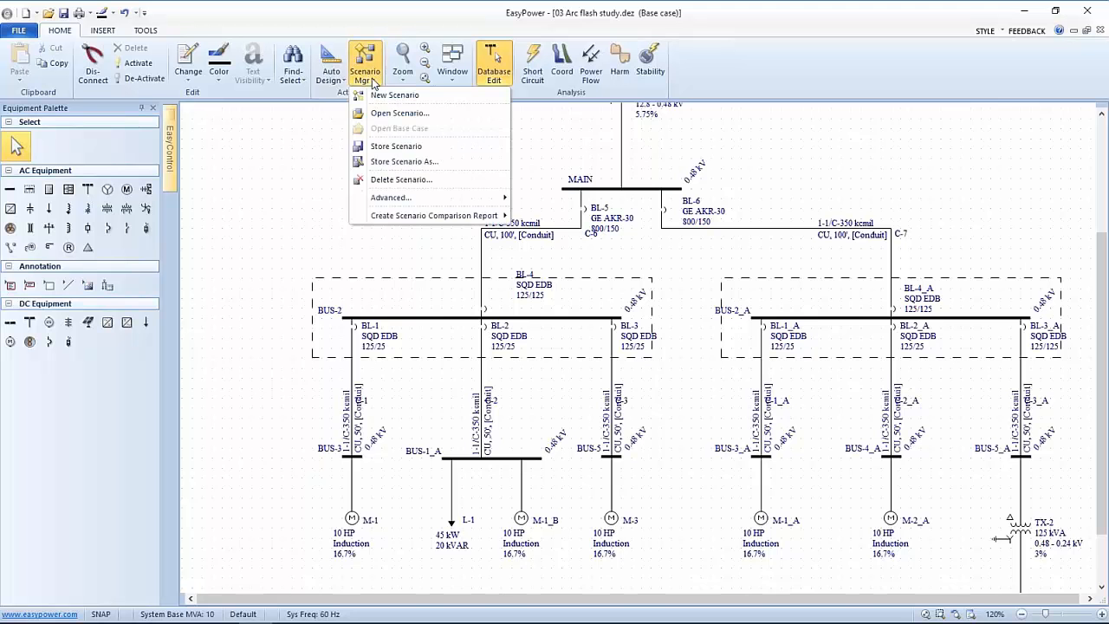
pyautogui.click(384, 162)
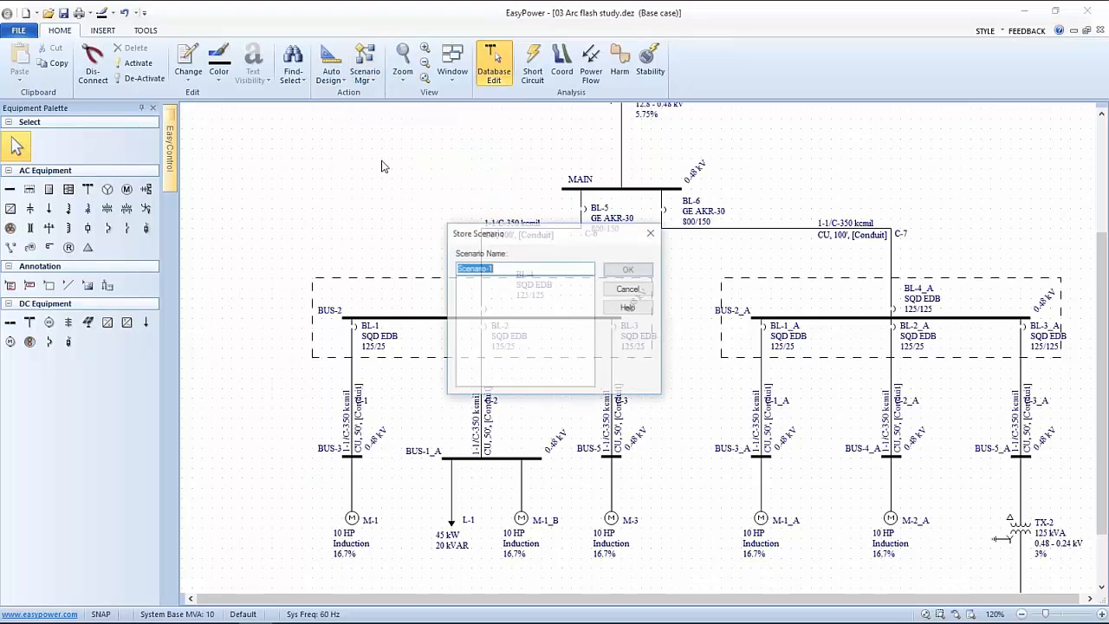
pyautogui.write('w motors')
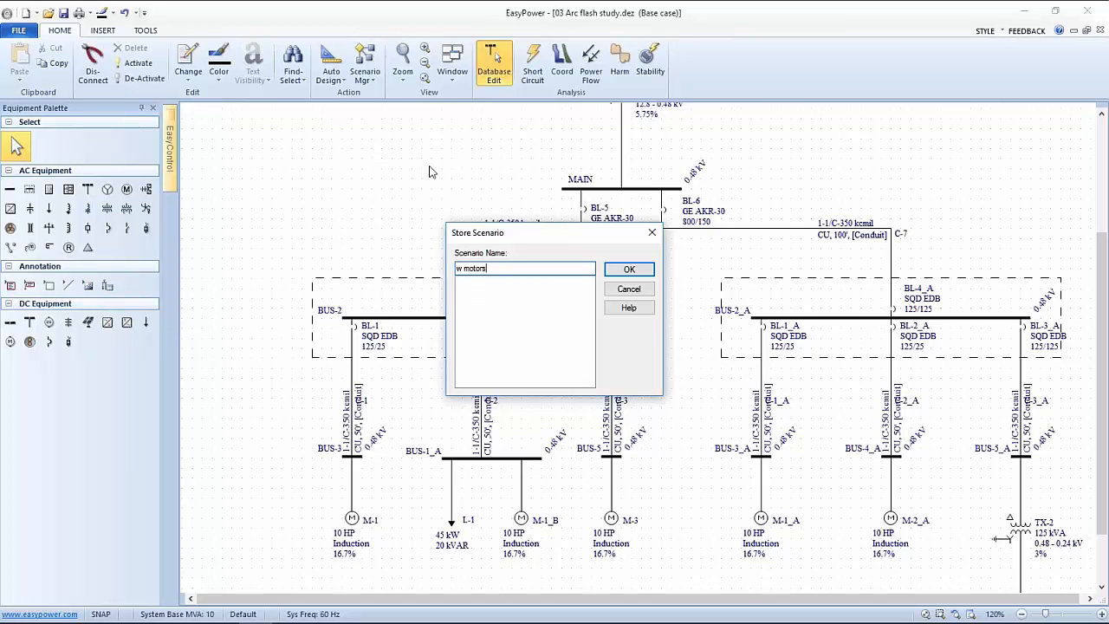
pyautogui.click(640, 269)
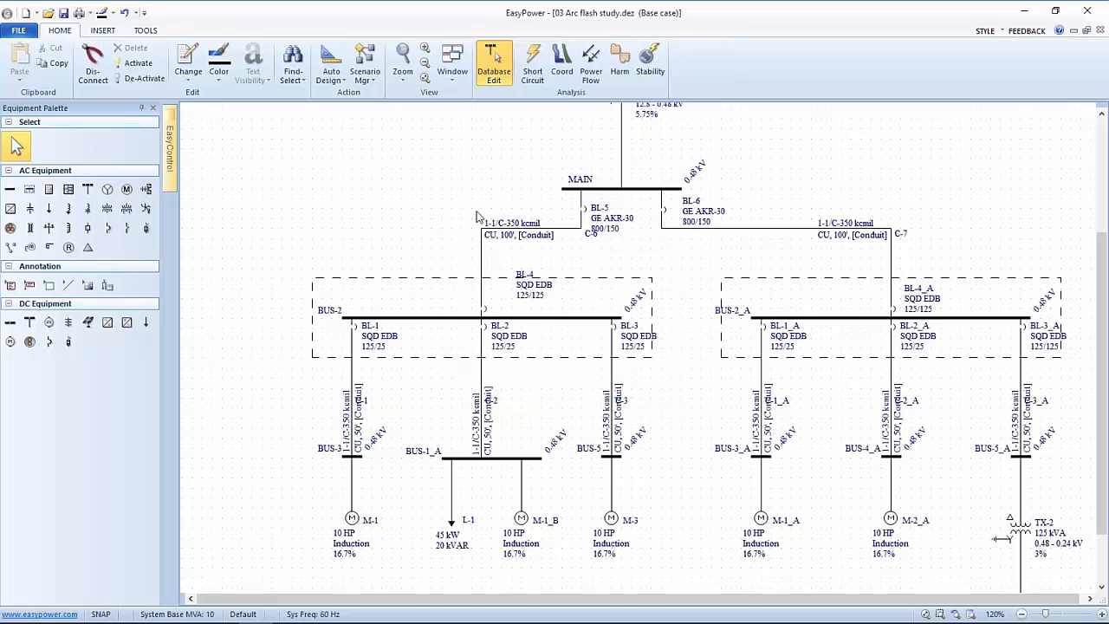
# Step: Exclude the motor contribution and store the case as a second scenario named "wout motors"
pyautogui.rightClick(396, 192)
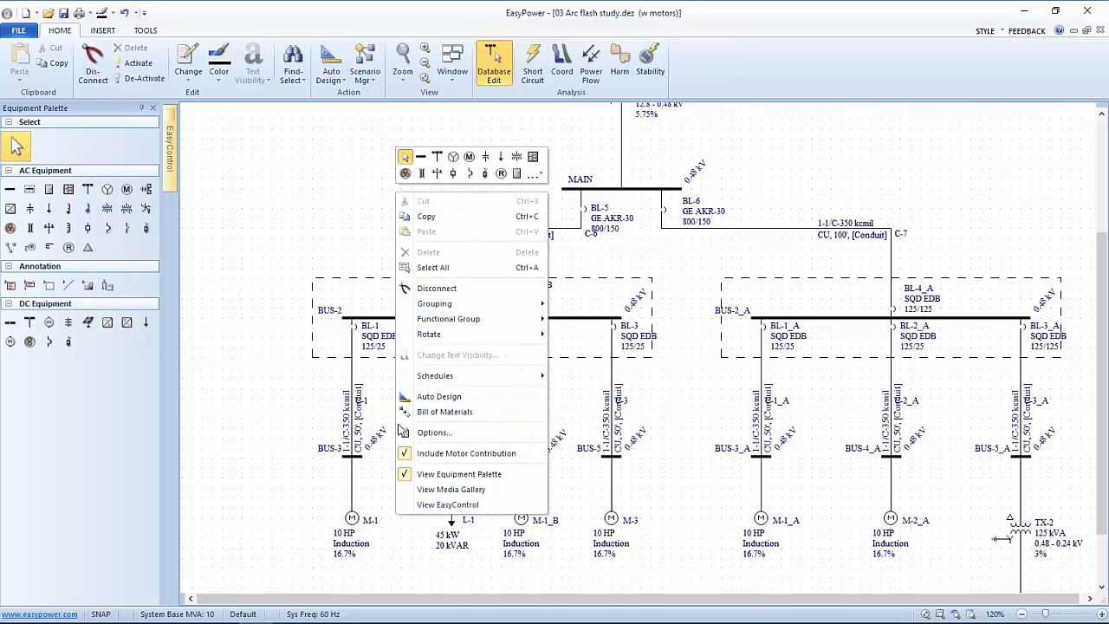
pyautogui.click(409, 454)
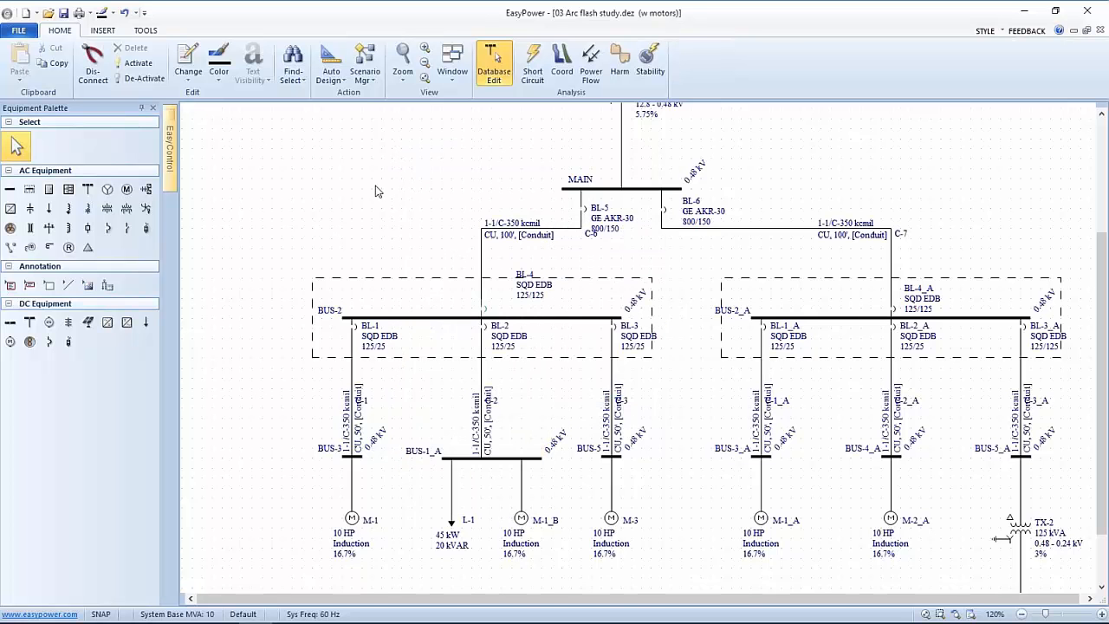
pyautogui.click(365, 68)
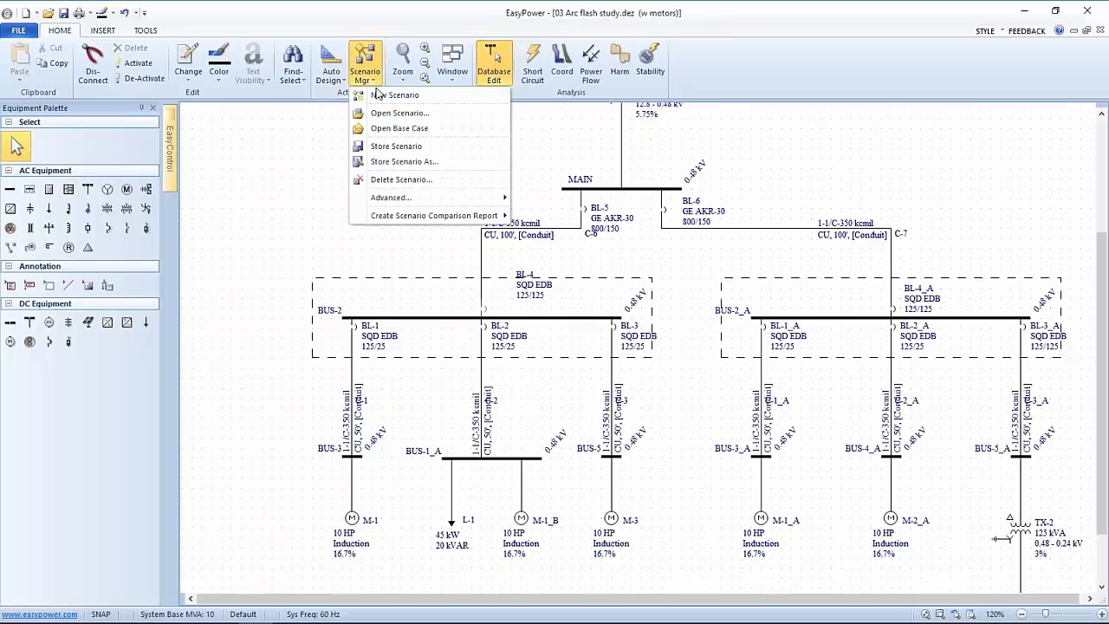
pyautogui.click(388, 161)
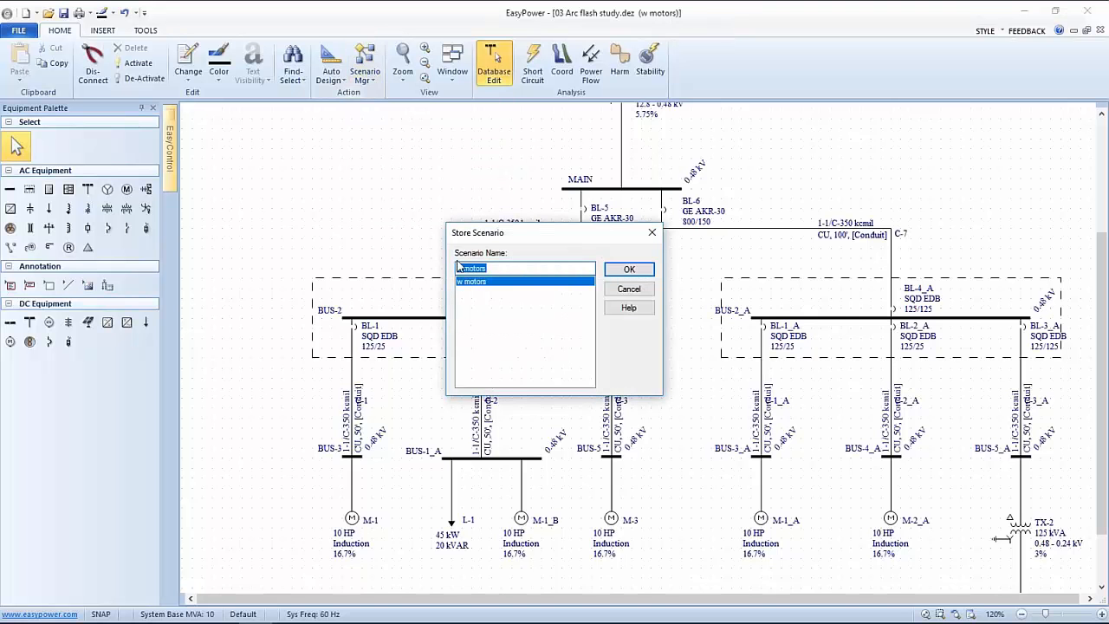
pyautogui.write('wout')
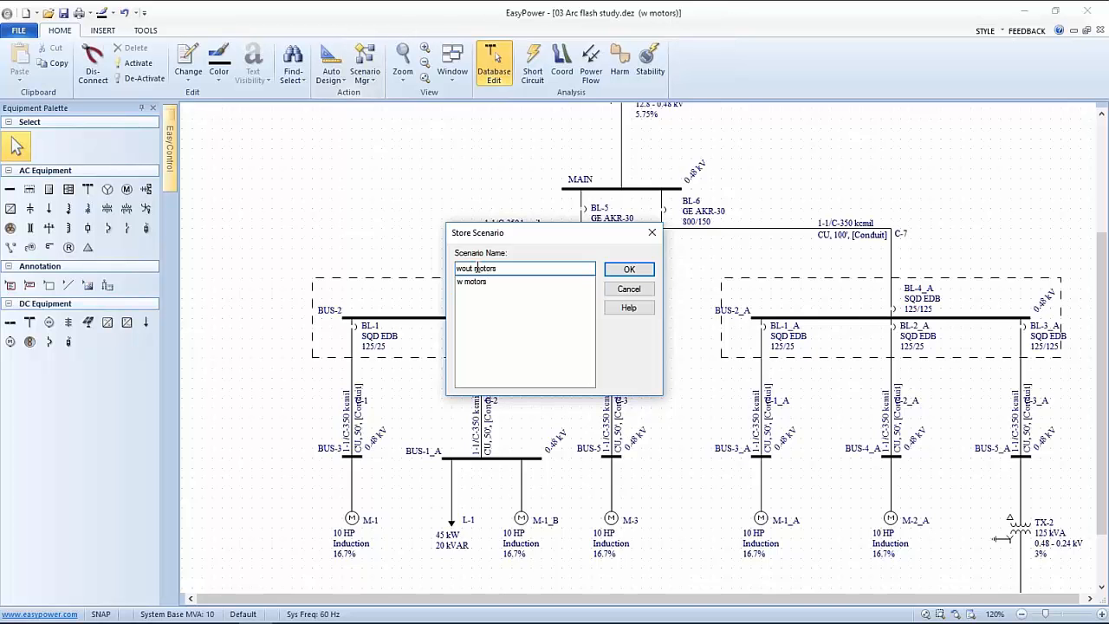
pyautogui.click(623, 270)
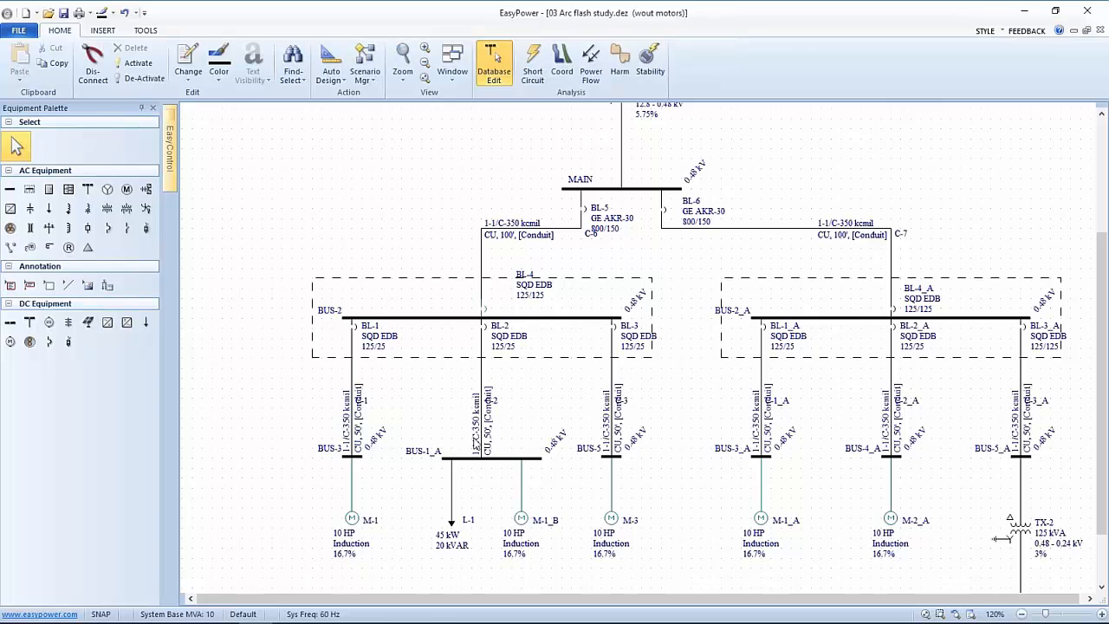
# Step: Fault all buses of the "wout motors" scenario in short circuit analysis and arrange the one-line with the arc flash report
pyautogui.click(535, 72)
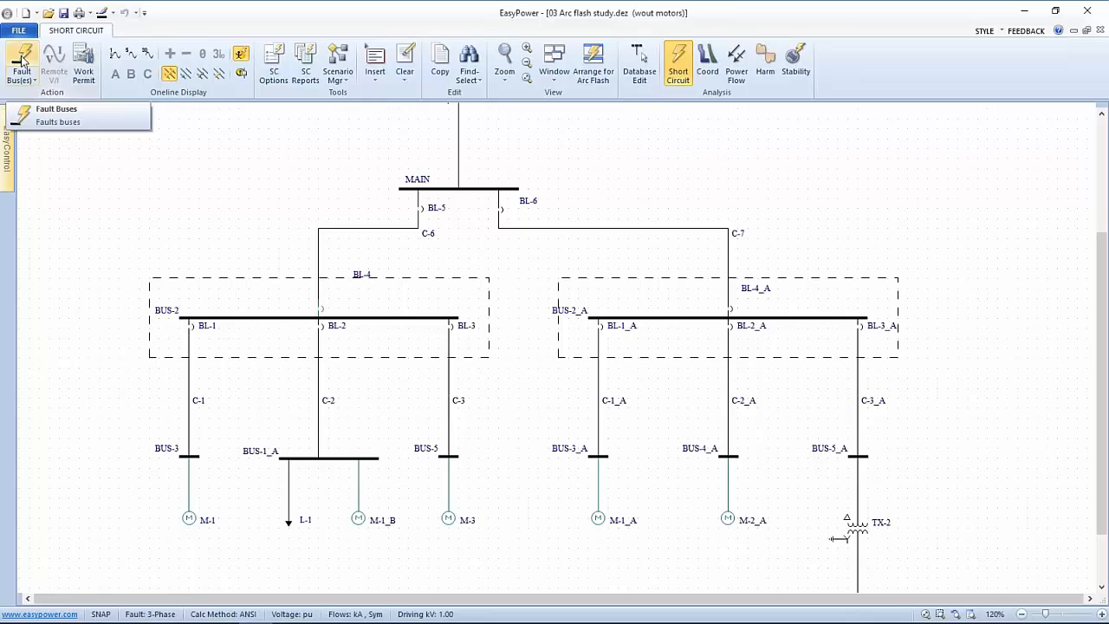
pyautogui.click(22, 61)
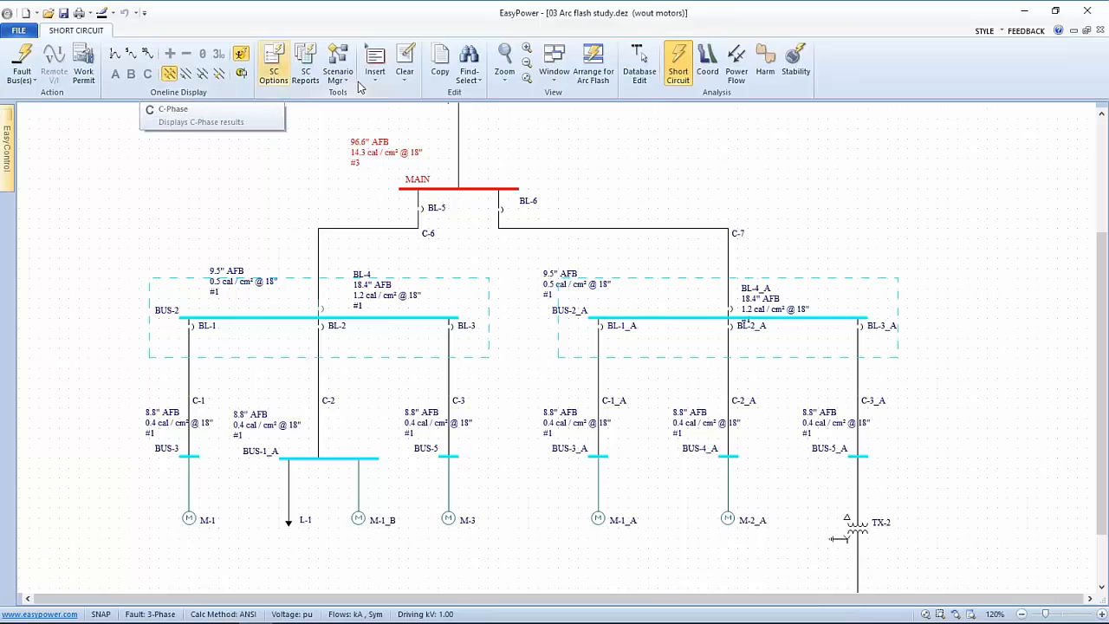
pyautogui.click(601, 63)
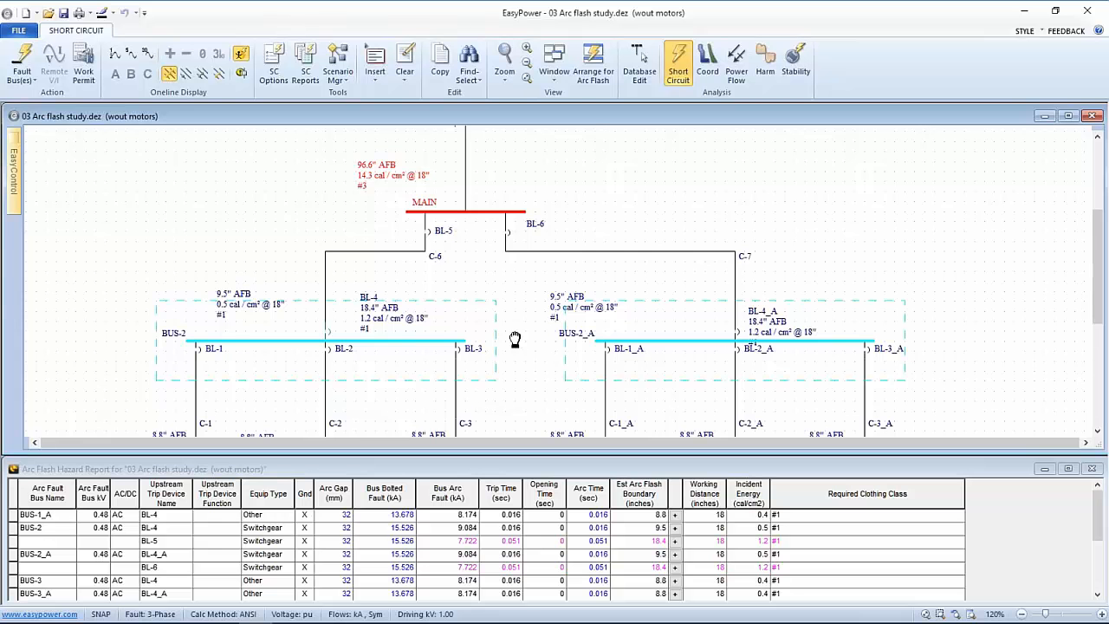
pyautogui.scroll(-3, 516, 345)
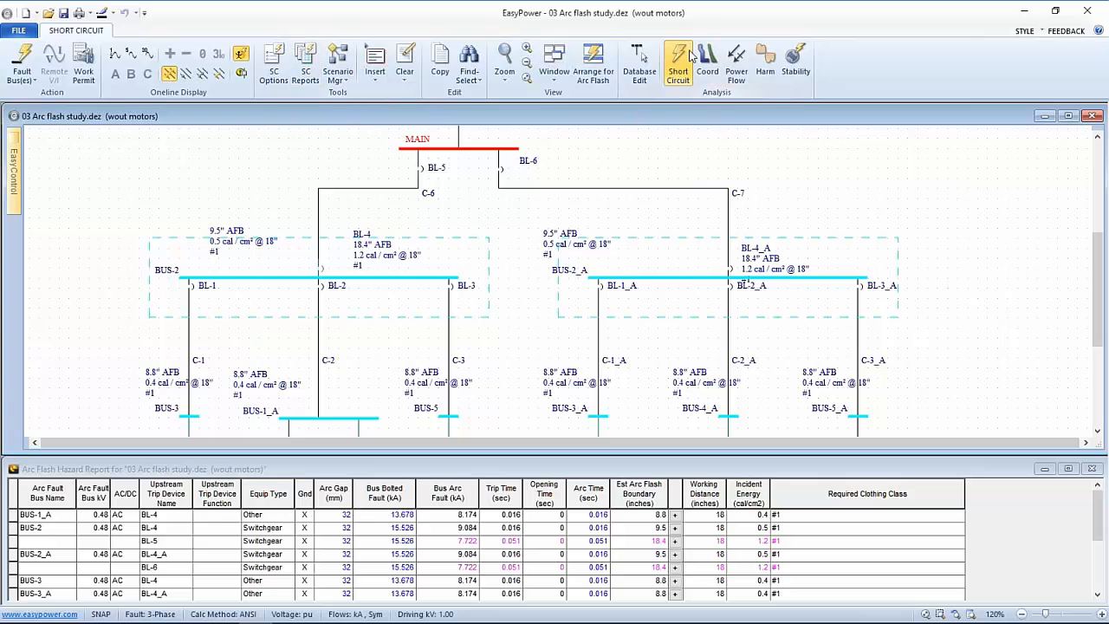
# Step: Open the arc flash hazard settings of the short circuit options and move the dialog clear of BUS-2's results
pyautogui.click(271, 67)
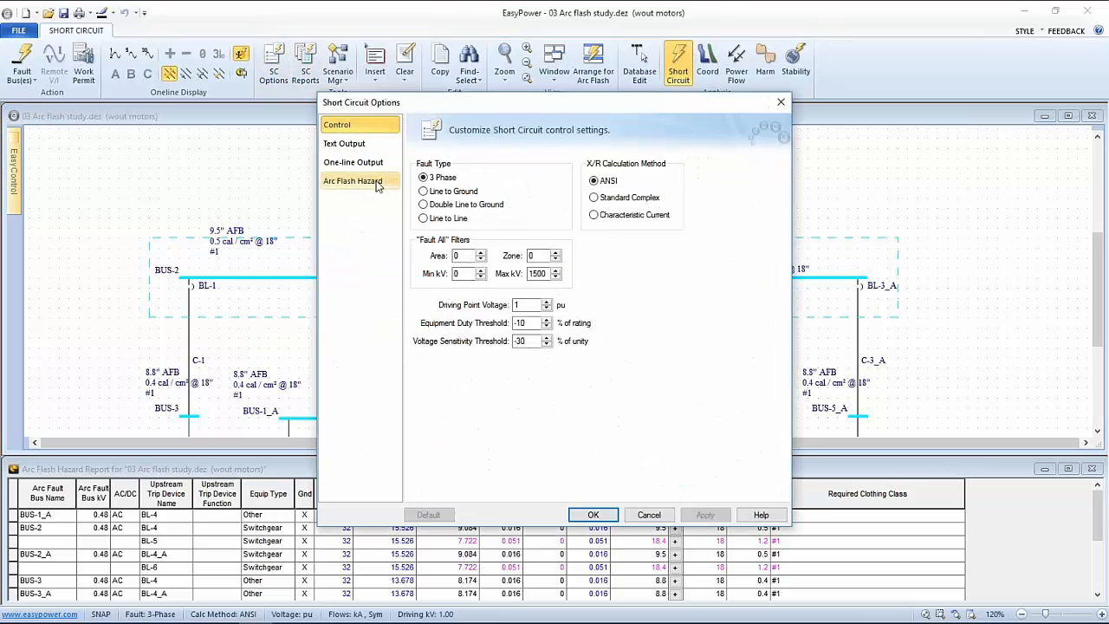
pyautogui.click(378, 184)
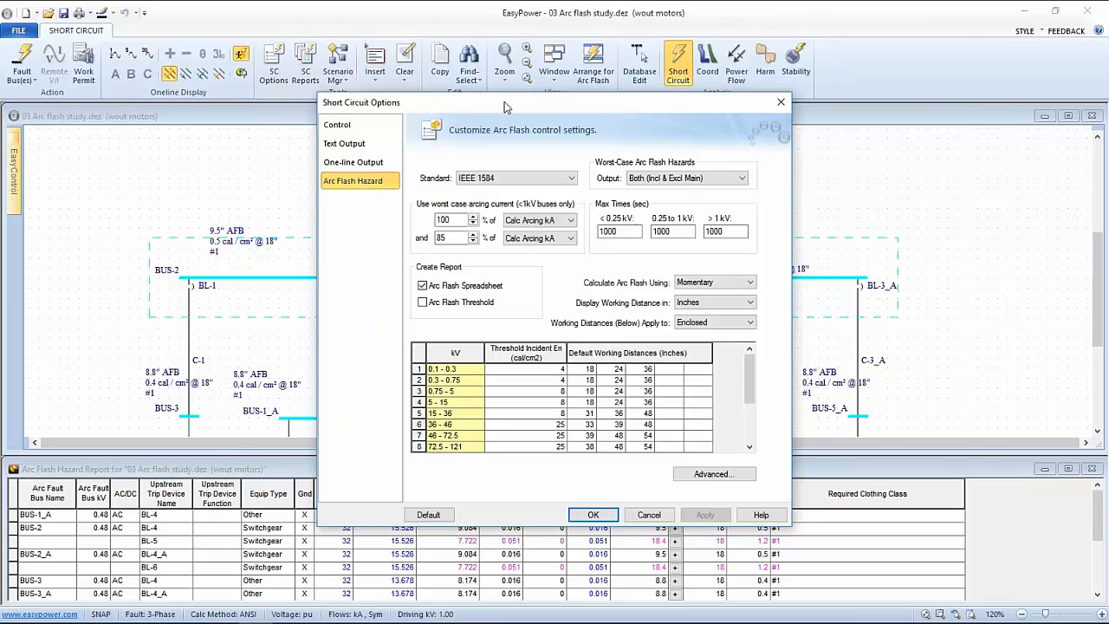
pyautogui.moveTo(505, 105); pyautogui.dragTo(719, 51)
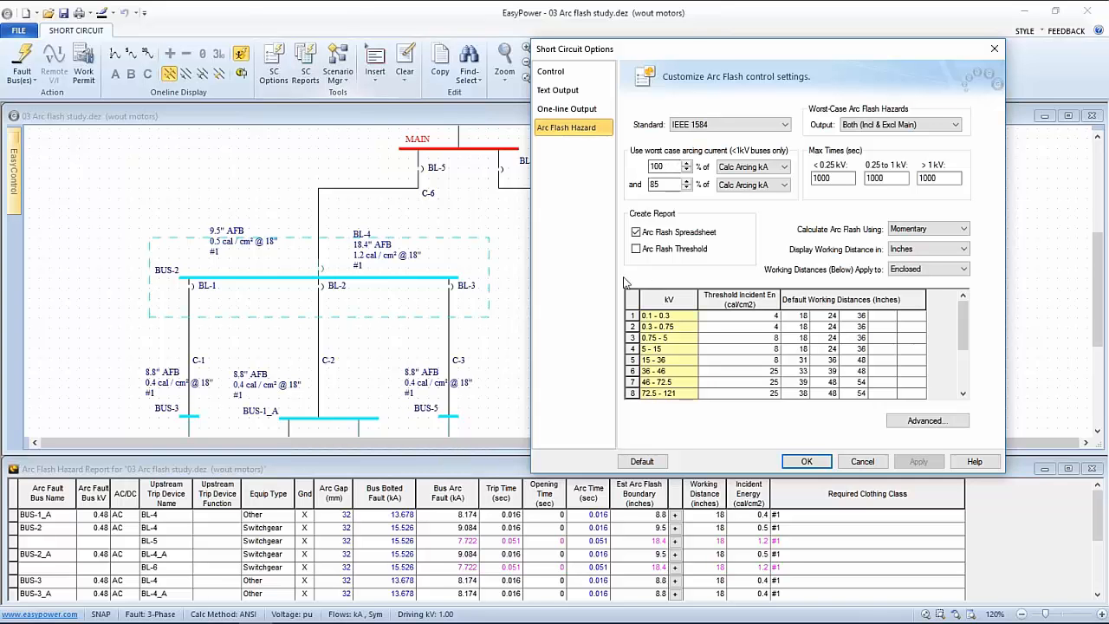
pyautogui.click(661, 184)
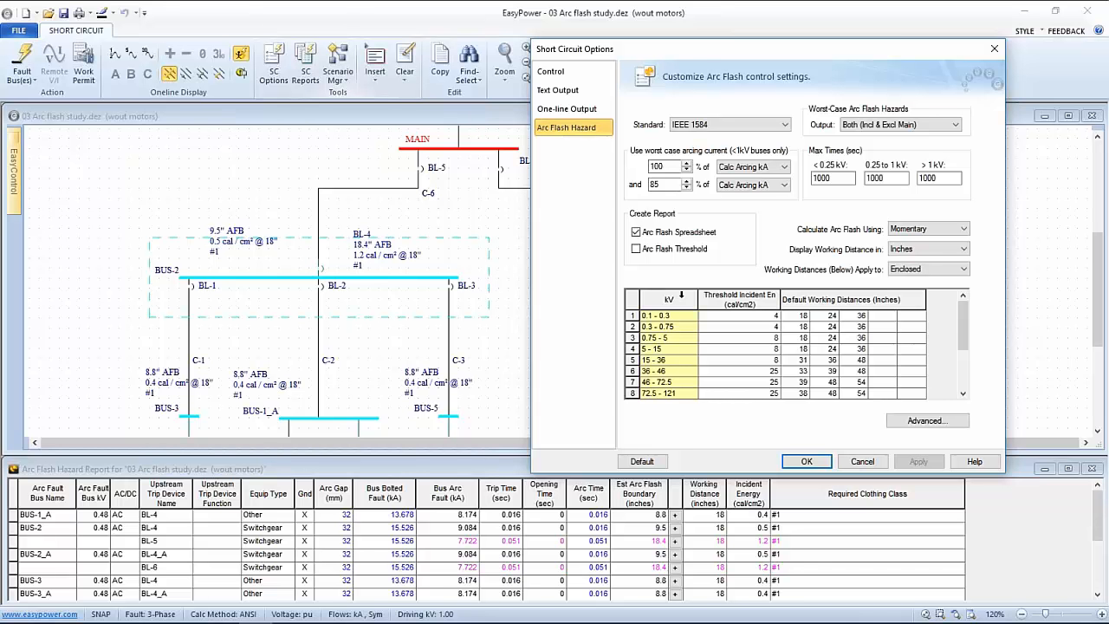
# Step: Set the worst-case arc flash hazard output to Excluding Main and apply it
pyautogui.click(923, 126)
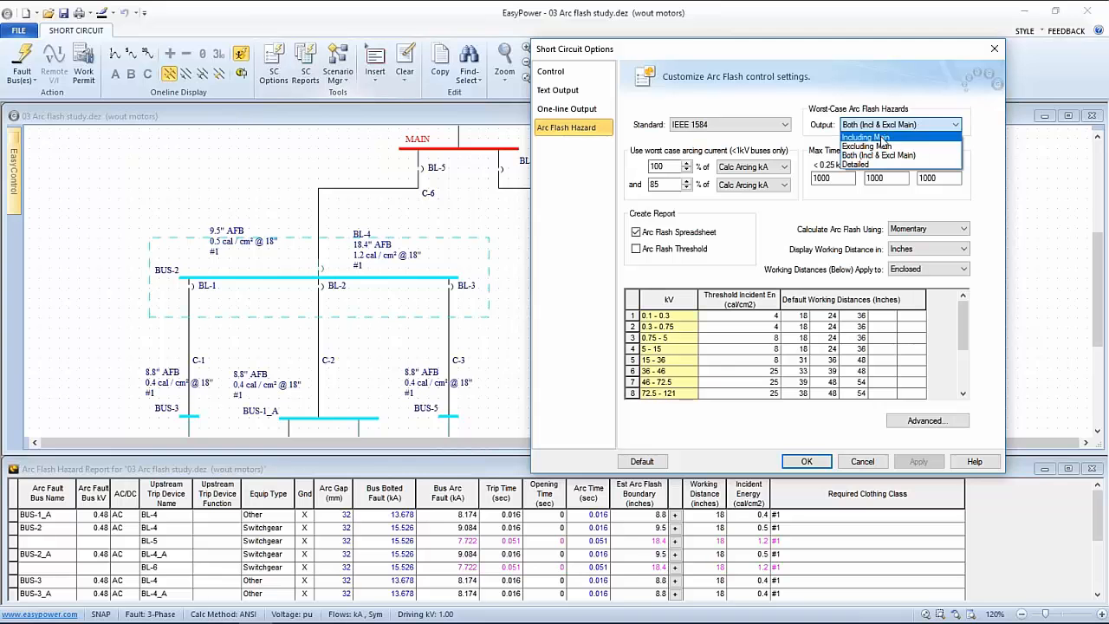
pyautogui.click(880, 147)
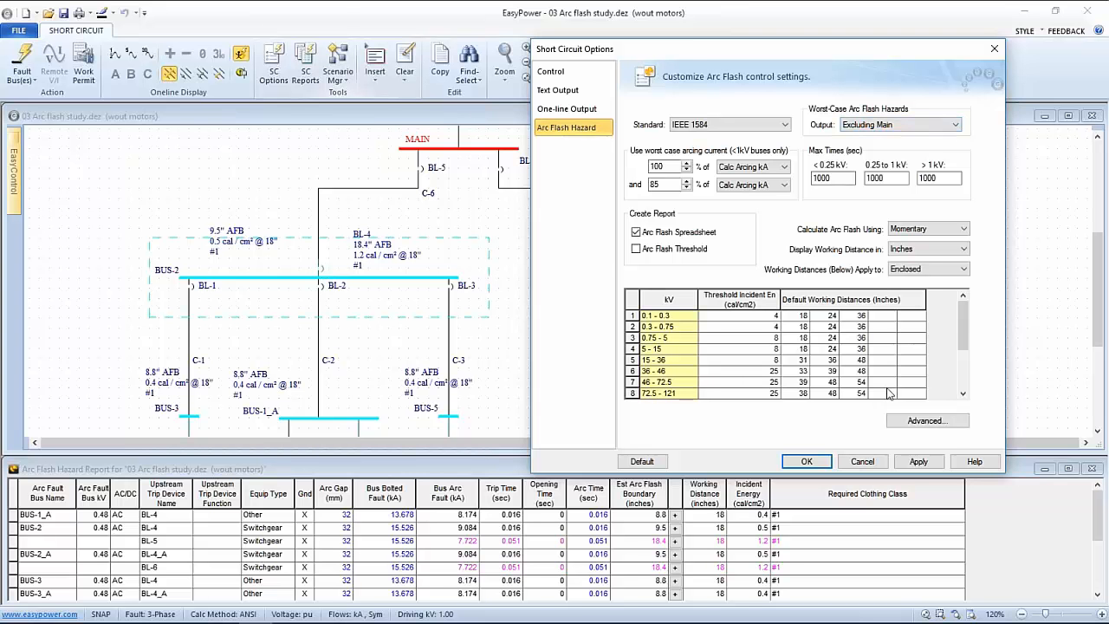
pyautogui.click(914, 465)
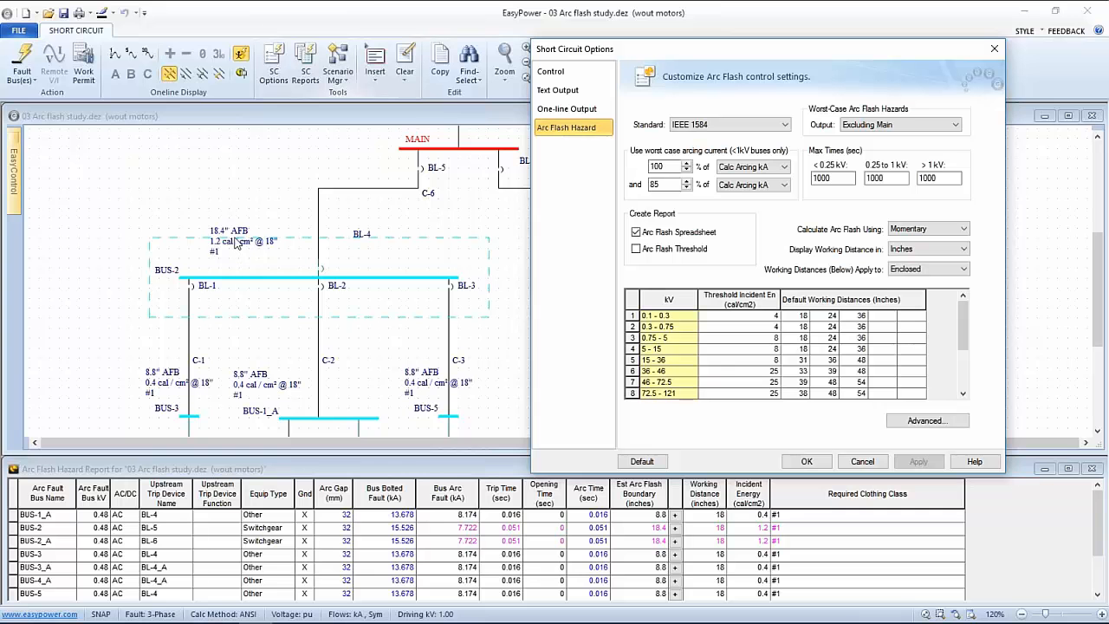
# Step: Switch the worst-case arc flash hazard output to Including Main and apply it
pyautogui.click(893, 126)
pyautogui.click(886, 137)
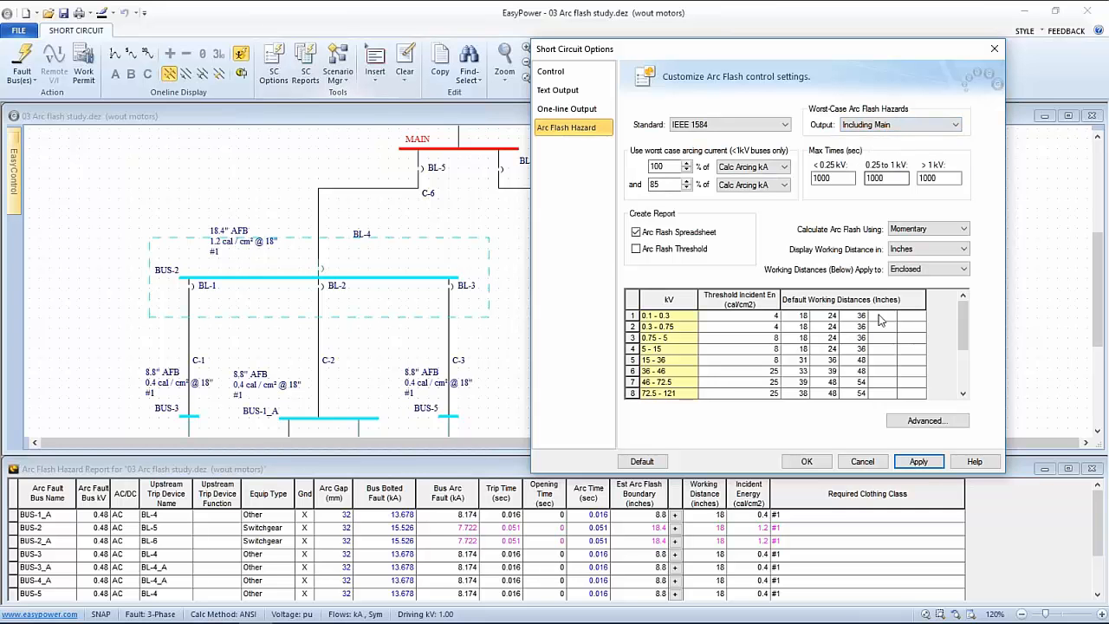
pyautogui.click(917, 462)
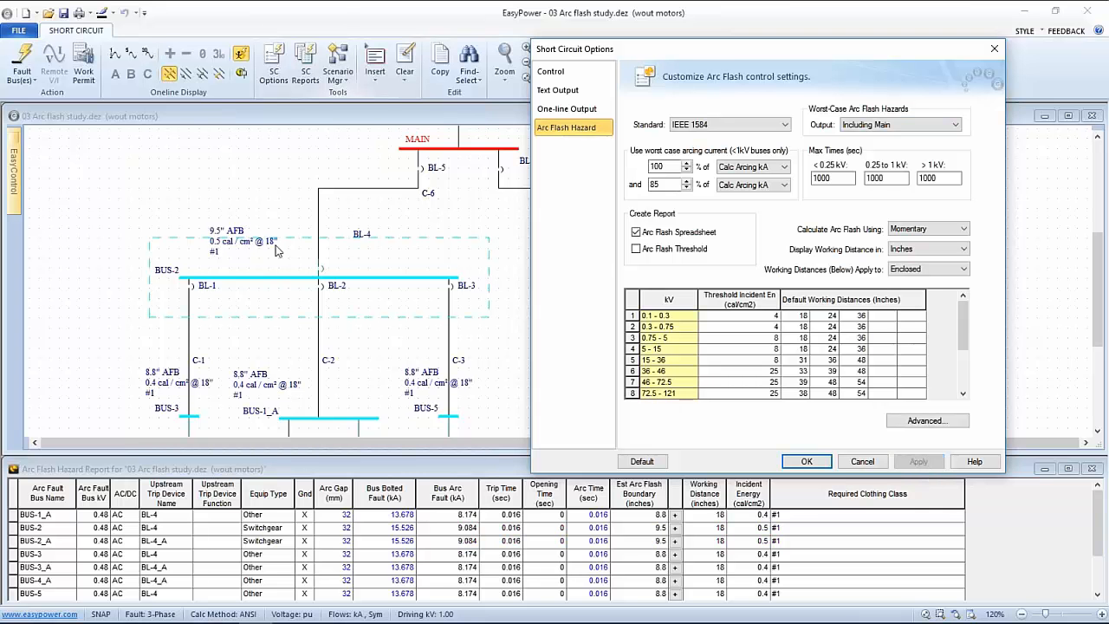
# Step: Set the worst-case arc flash hazard output to Both (Incl & Excl Main) and apply it
pyautogui.click(928, 126)
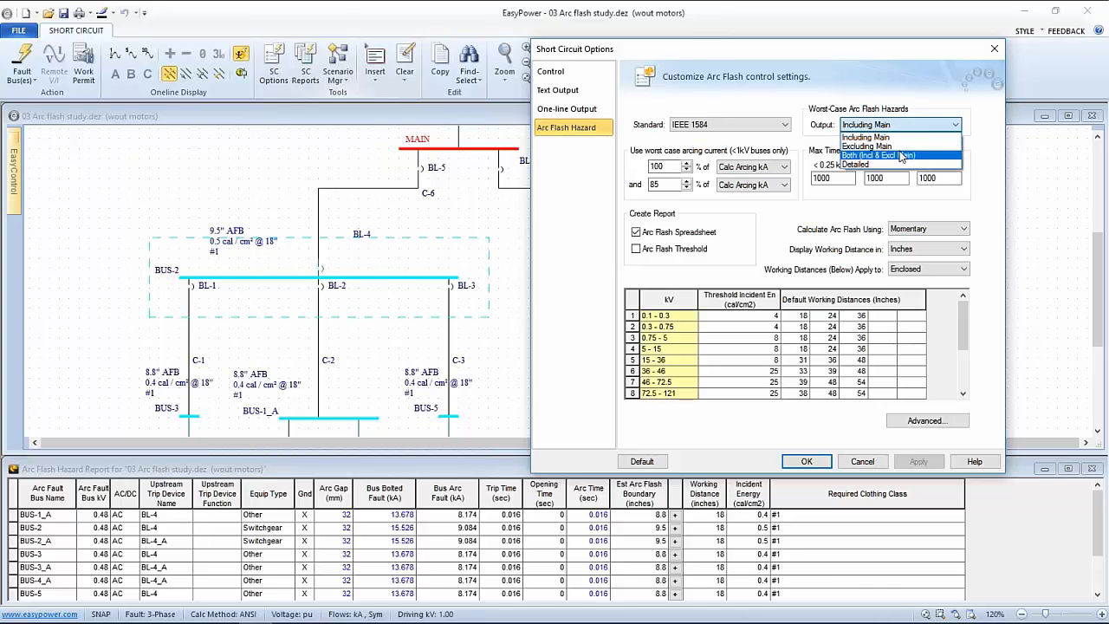
pyautogui.click(902, 156)
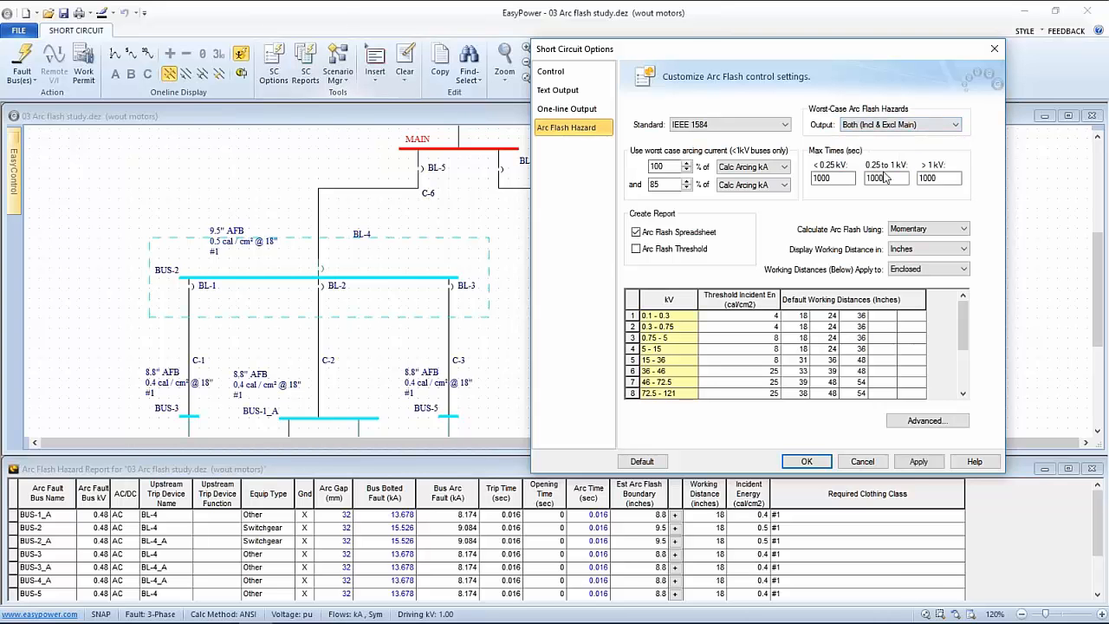
pyautogui.click(917, 462)
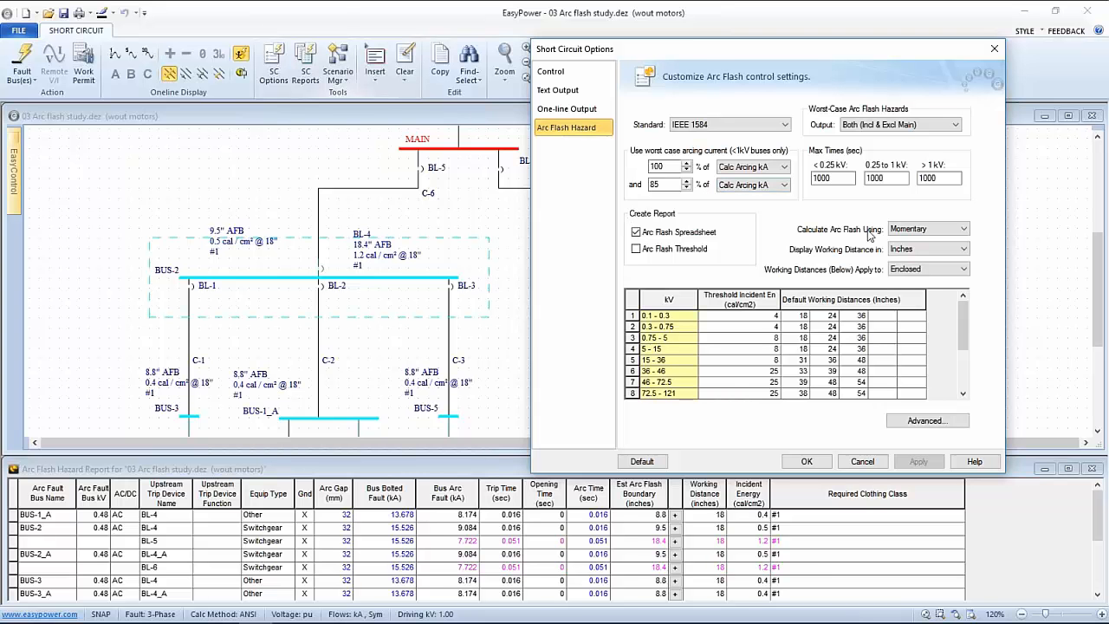
# Step: Set the arc flash calculation to use Interrupting currents and apply it
pyautogui.click(906, 230)
pyautogui.click(906, 239)
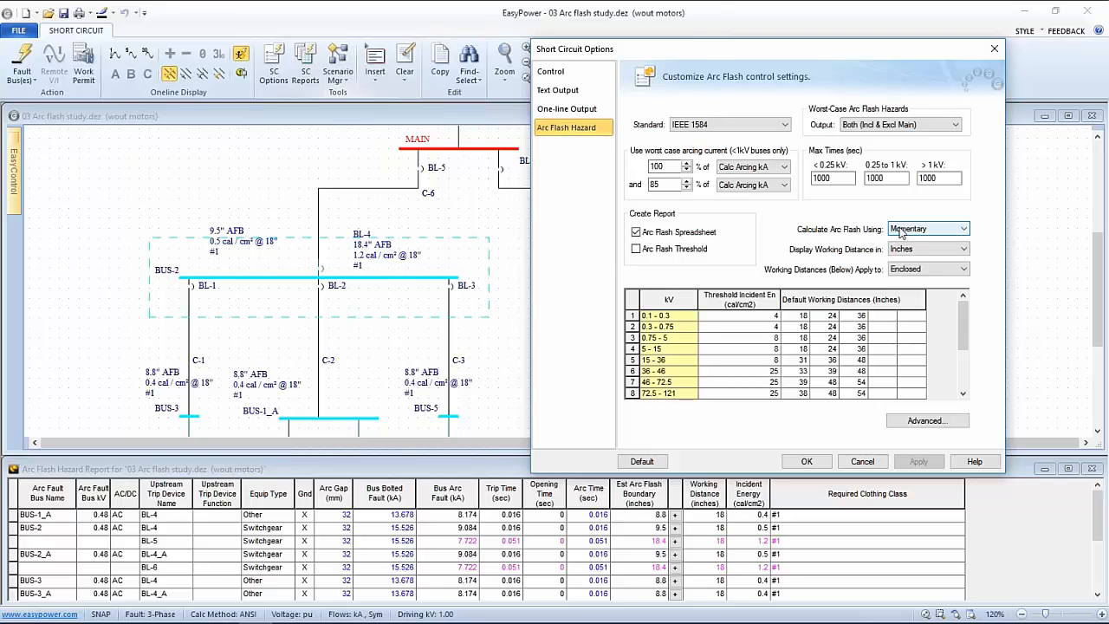
pyautogui.click(962, 232)
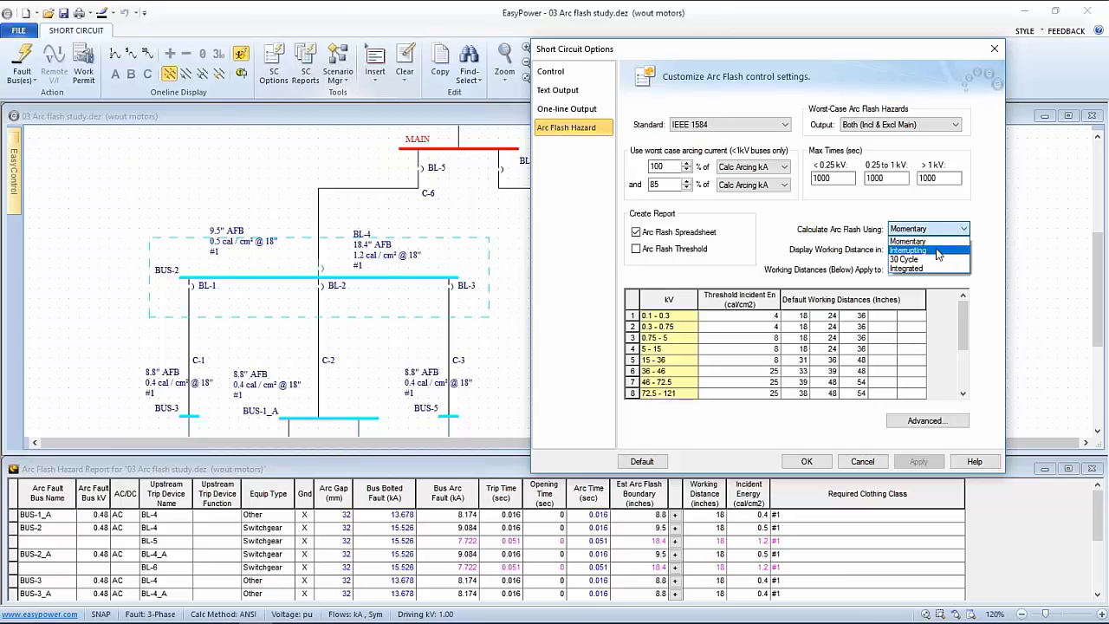
pyautogui.click(936, 251)
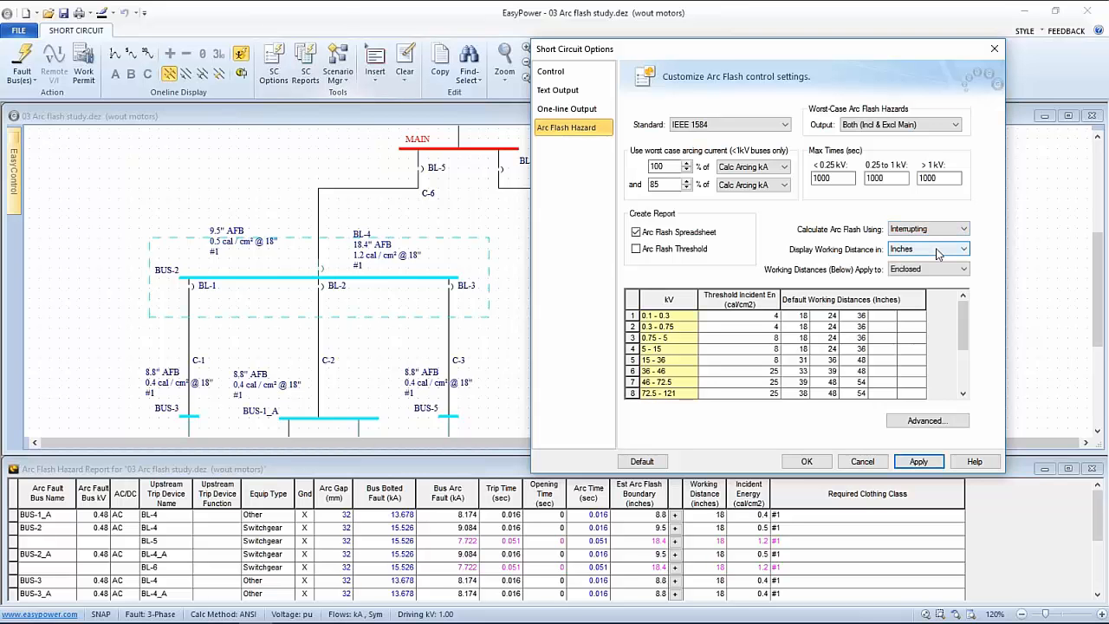
pyautogui.click(926, 462)
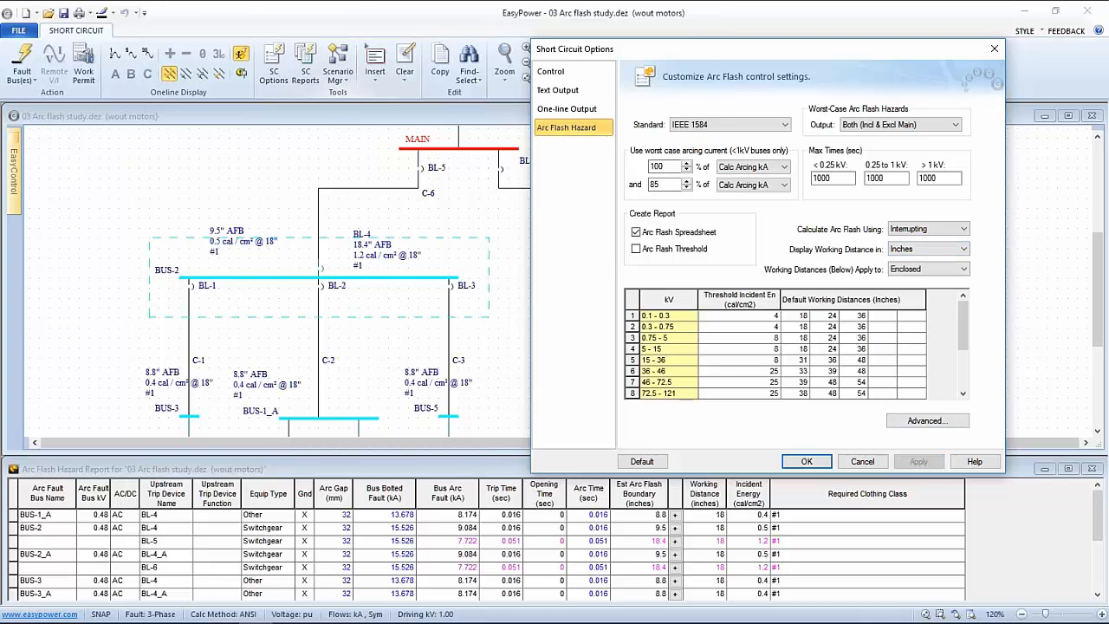
# Step: Switch the arc flash calculation to 30 Cycle currents, apply it and close the short circuit options
pyautogui.click(960, 230)
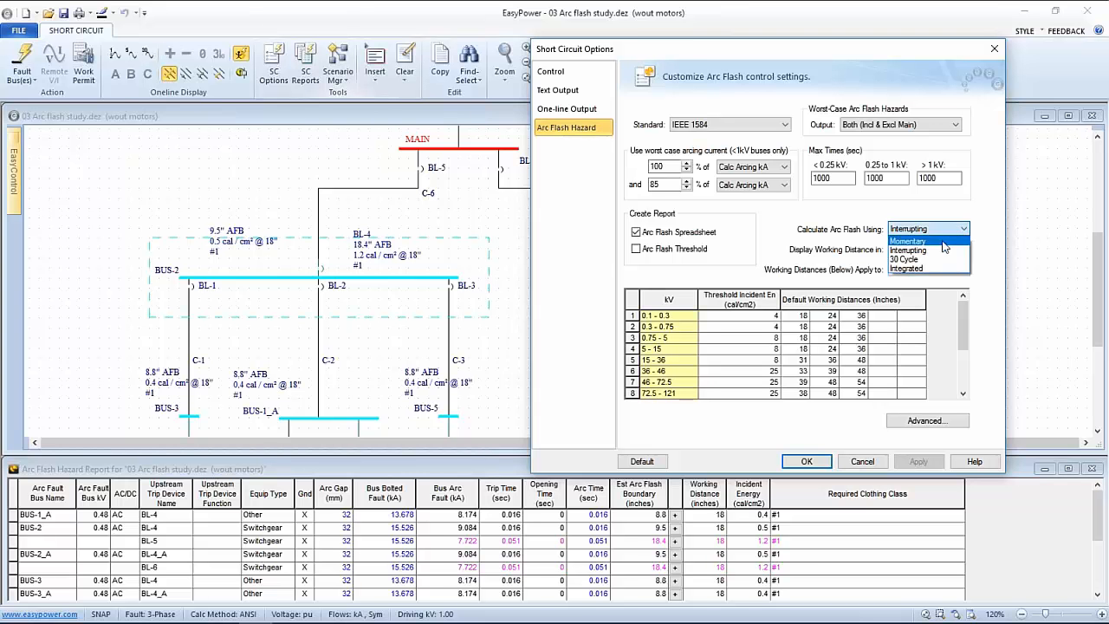
pyautogui.click(922, 259)
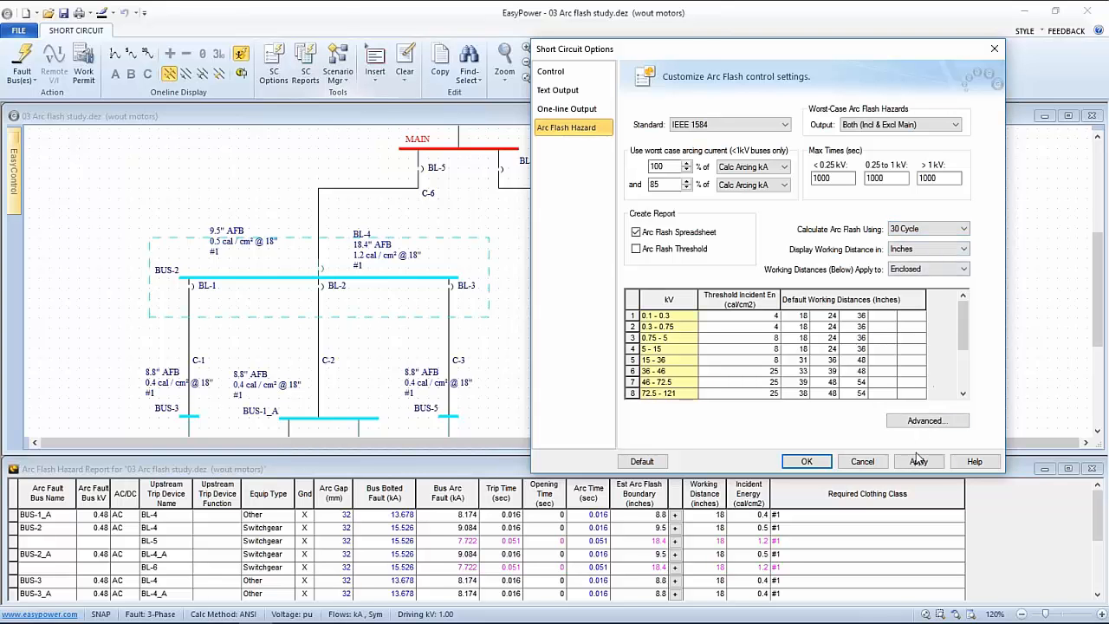
pyautogui.click(917, 462)
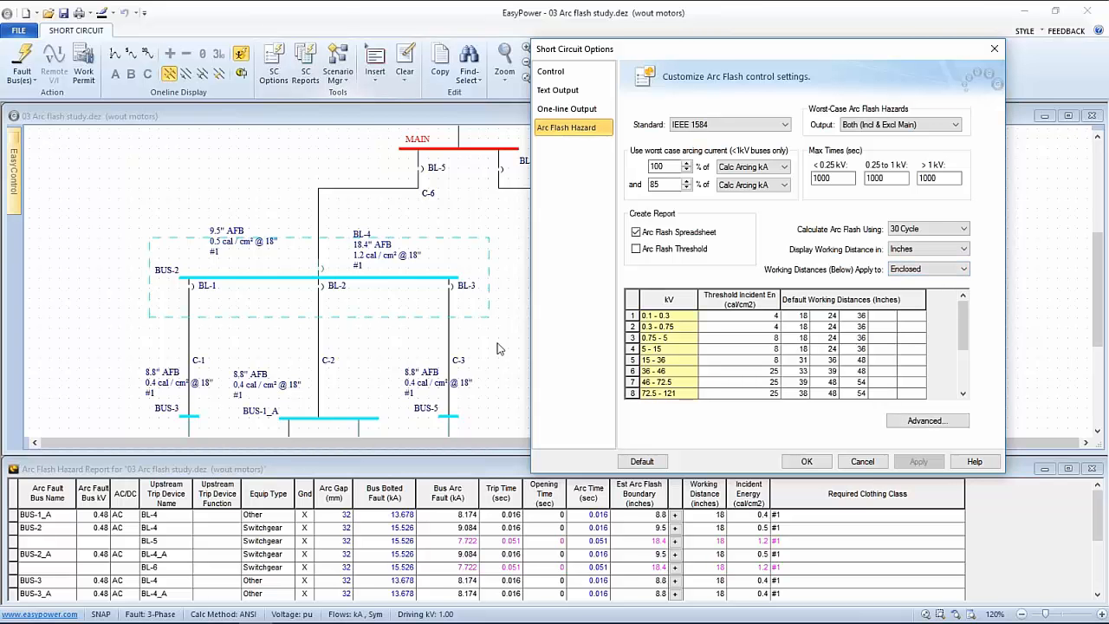
pyautogui.click(813, 462)
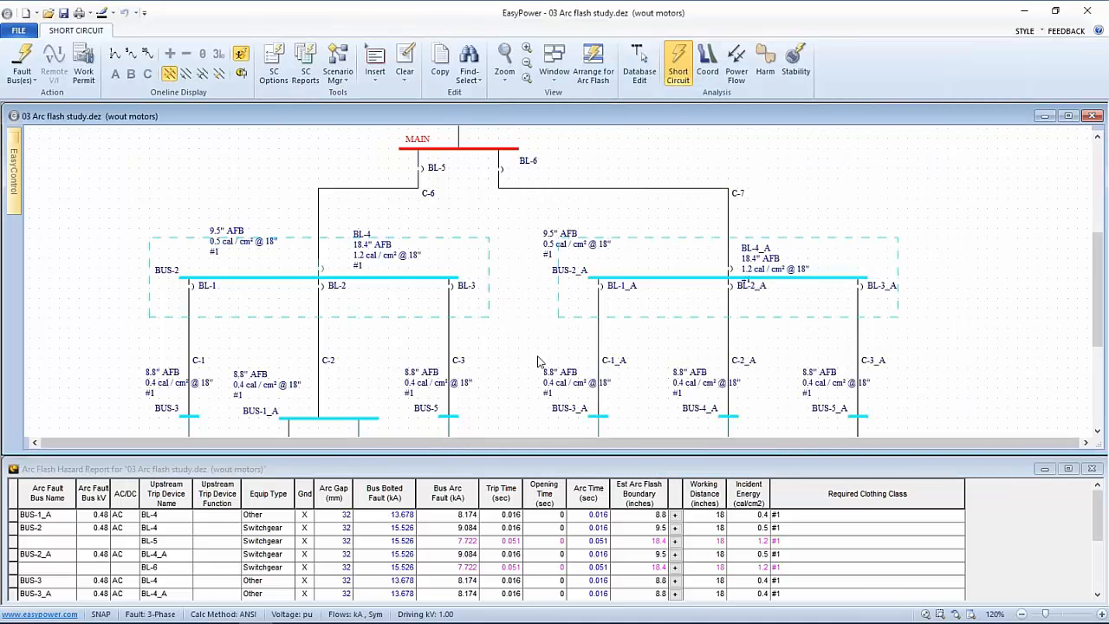
# Step: Display the momentary fault currents on the one-line and examine the motor branches and the buses above them
pyautogui.moveTo(495, 327); pyautogui.dragTo(525, 168)
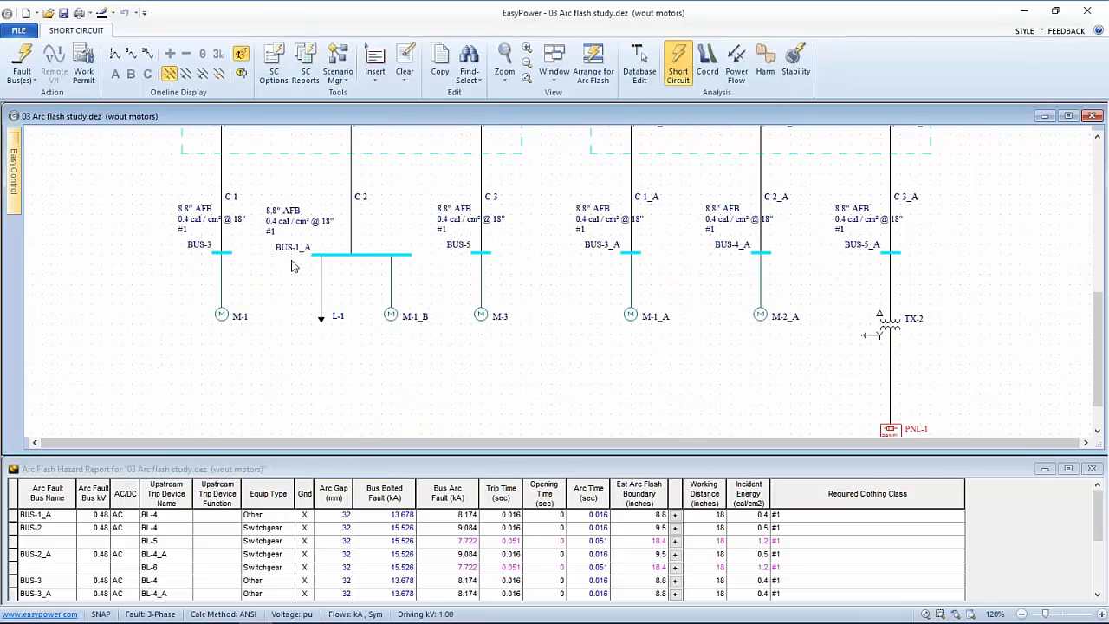
pyautogui.click(114, 54)
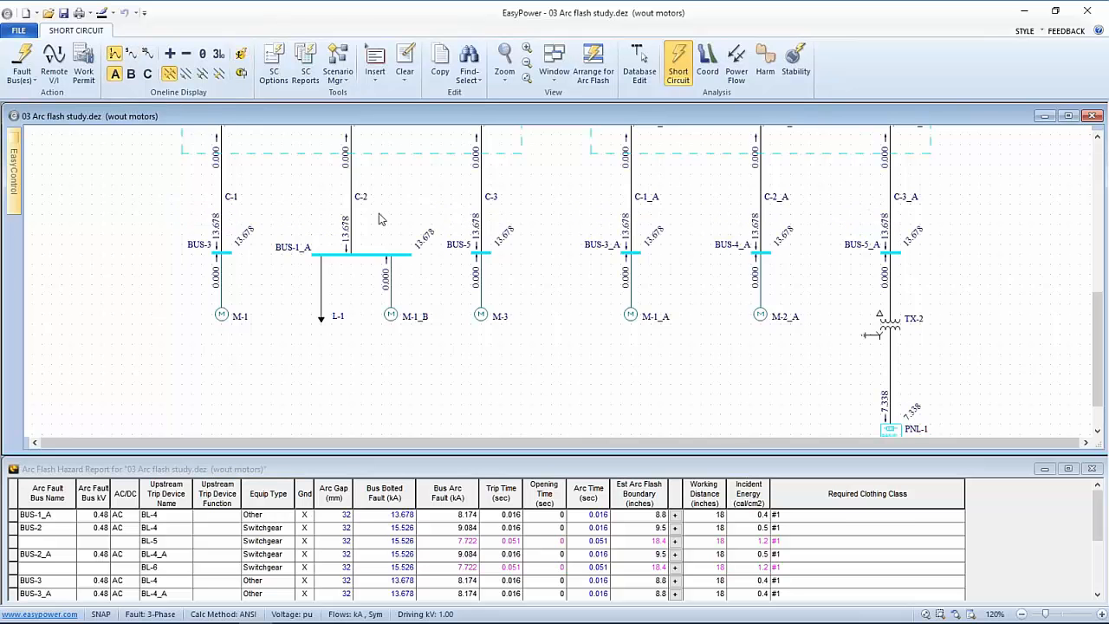
pyautogui.scroll(3, 379, 219)
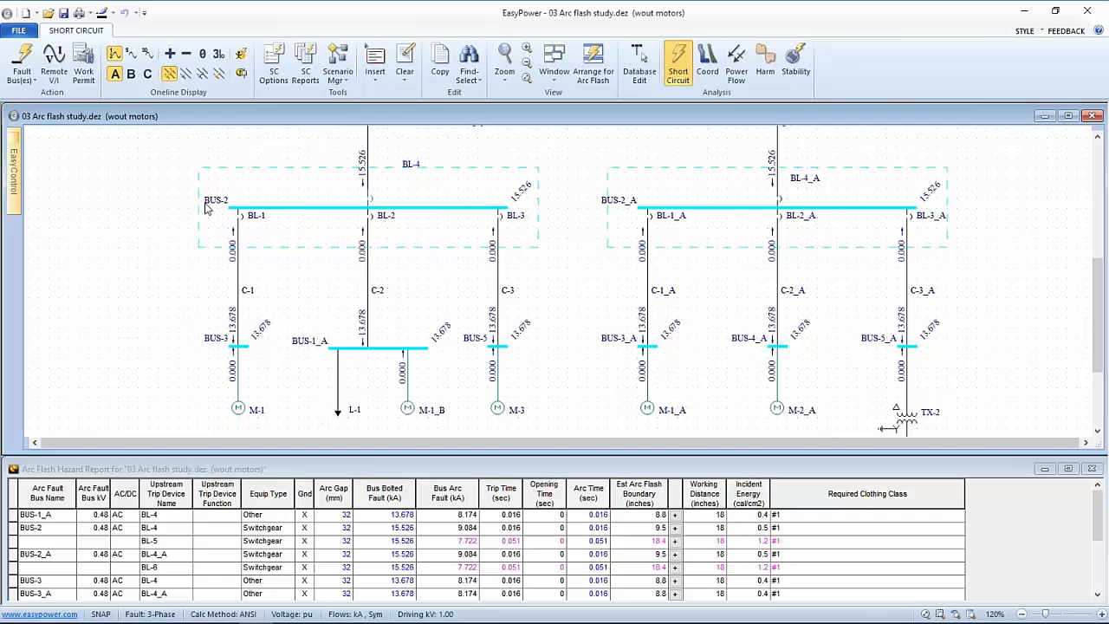
# Step: Include motor contribution in database edit and fault all buses again in short circuit analysis
pyautogui.click(634, 70)
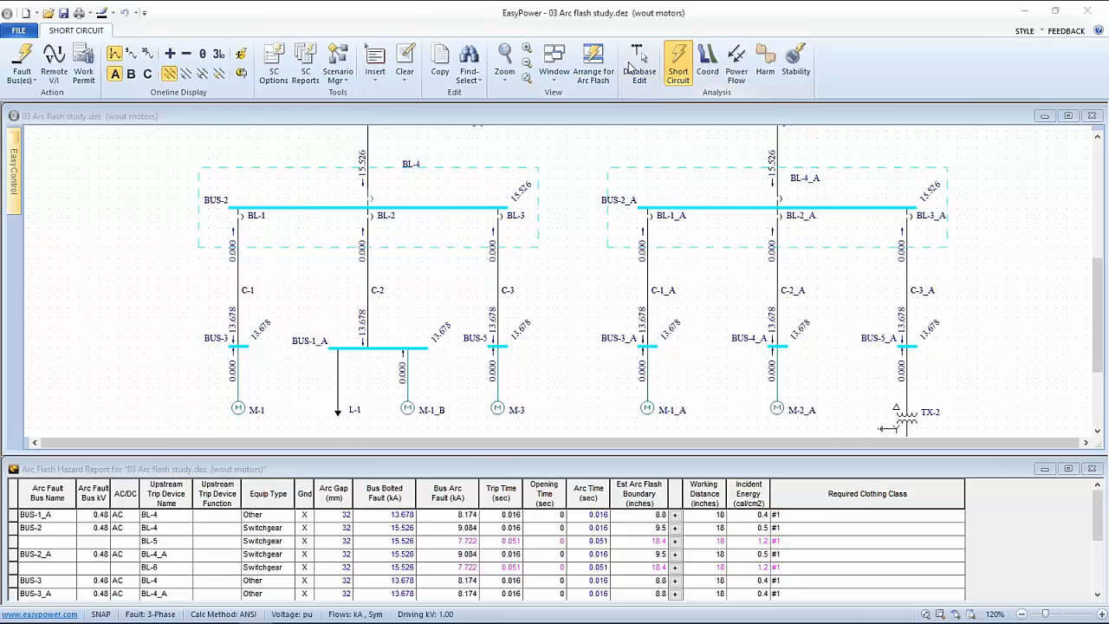
pyautogui.click(490, 352)
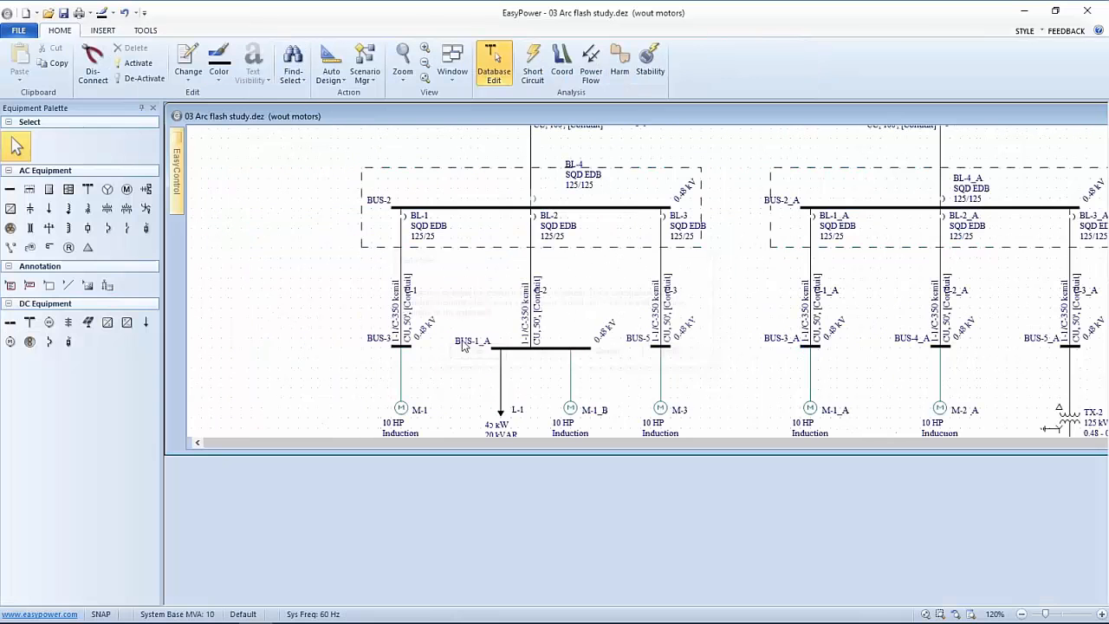
pyautogui.rightClick(276, 303)
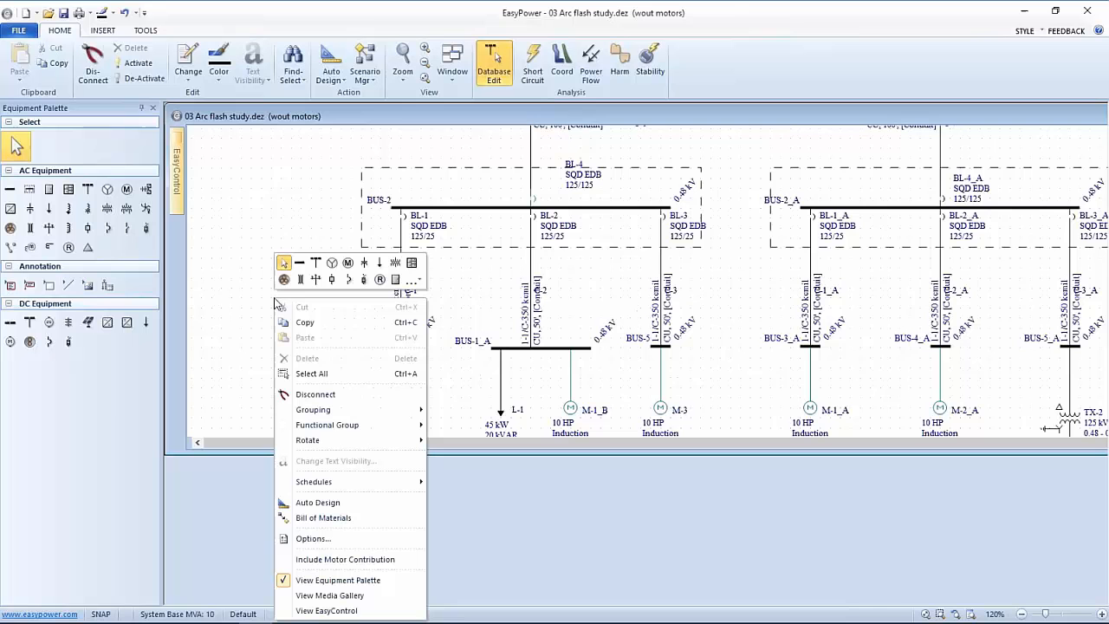
pyautogui.click(292, 560)
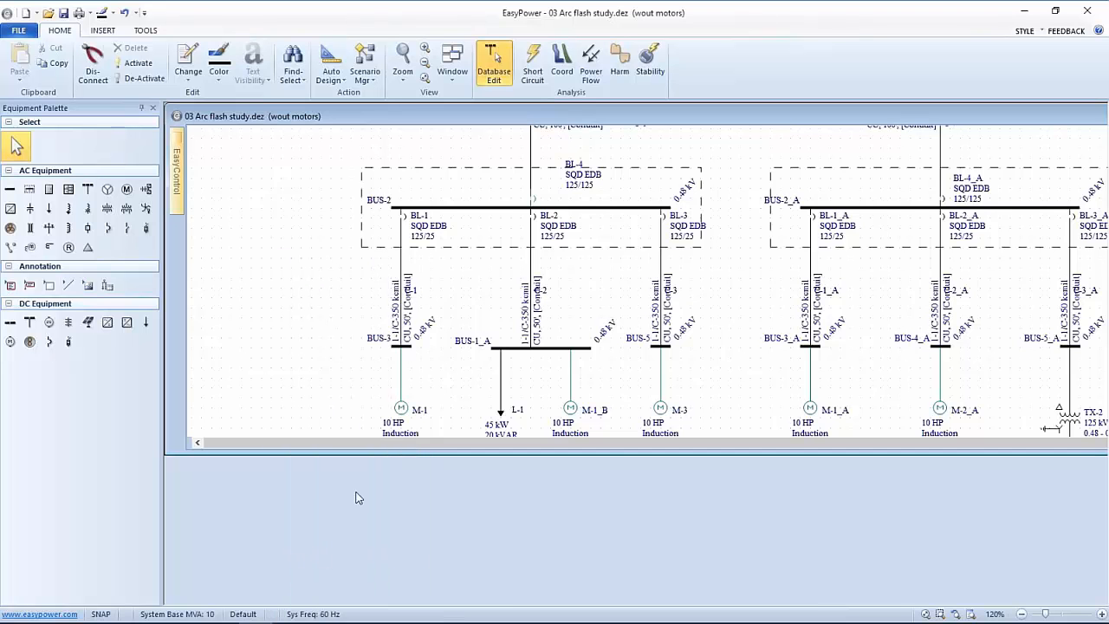
pyautogui.click(533, 65)
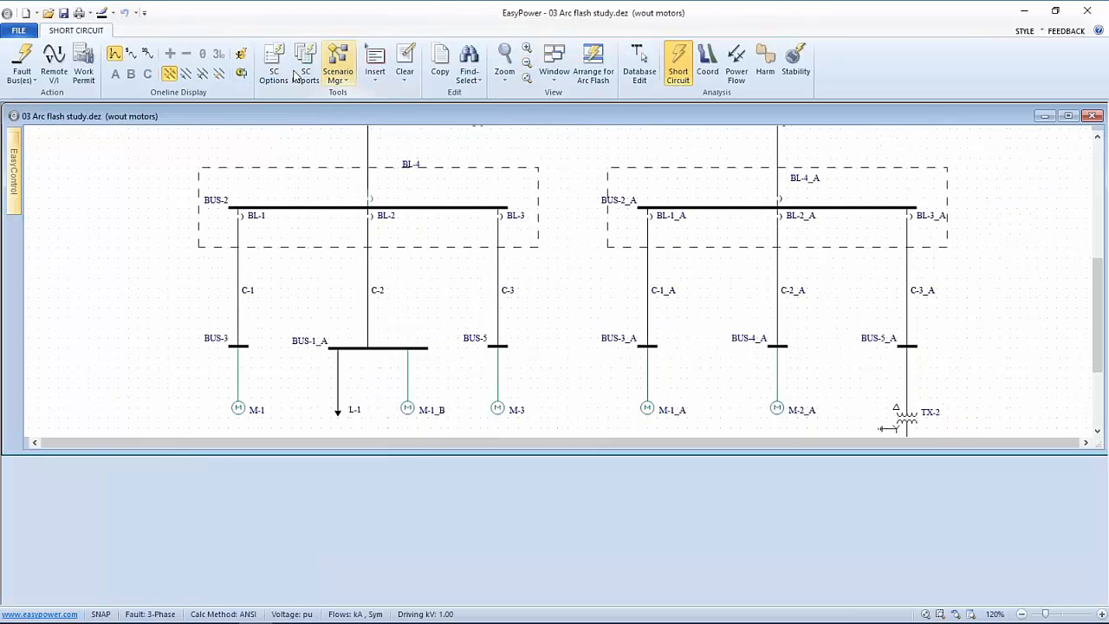
pyautogui.click(24, 65)
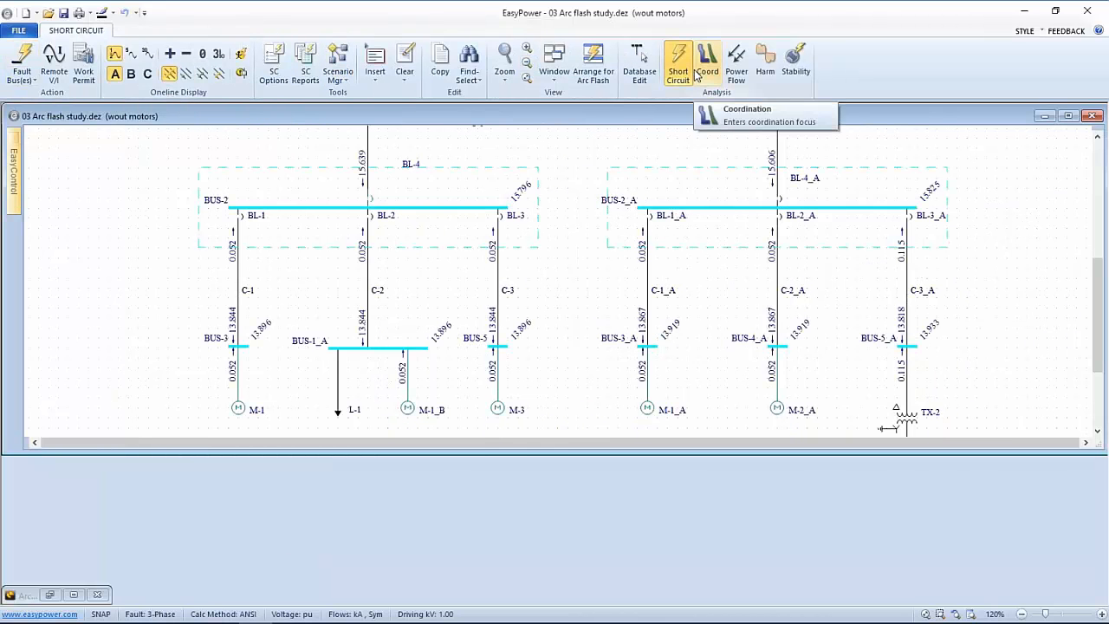
# Step: Open the short circuit options clear of BUS-2, set the arc flash calculation to Momentary and apply it
pyautogui.click(274, 63)
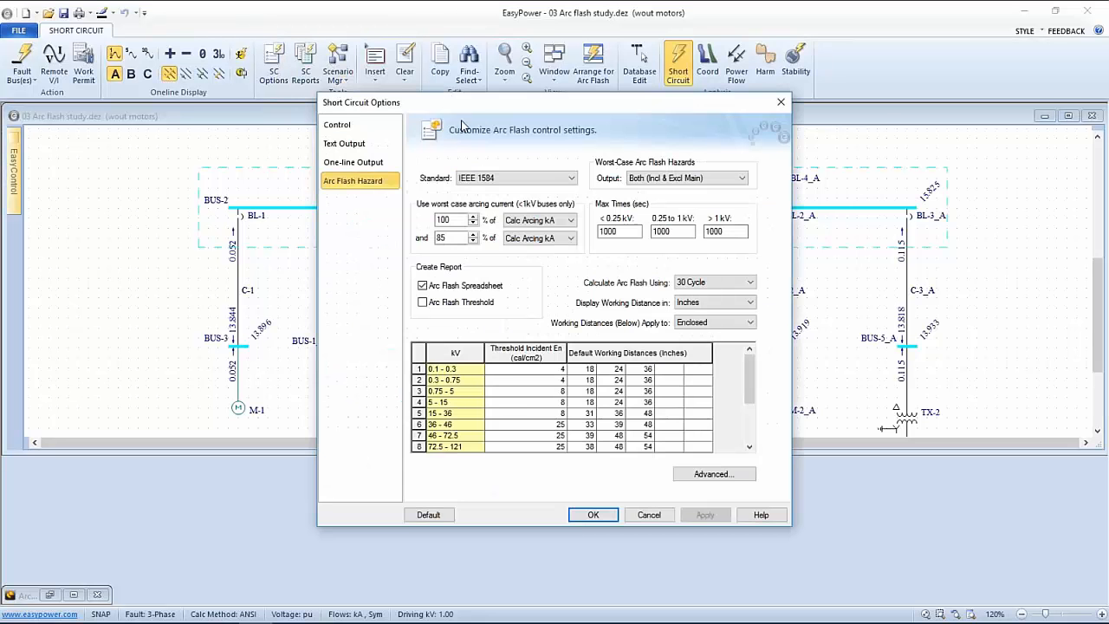
pyautogui.moveTo(498, 104); pyautogui.dragTo(765, 46)
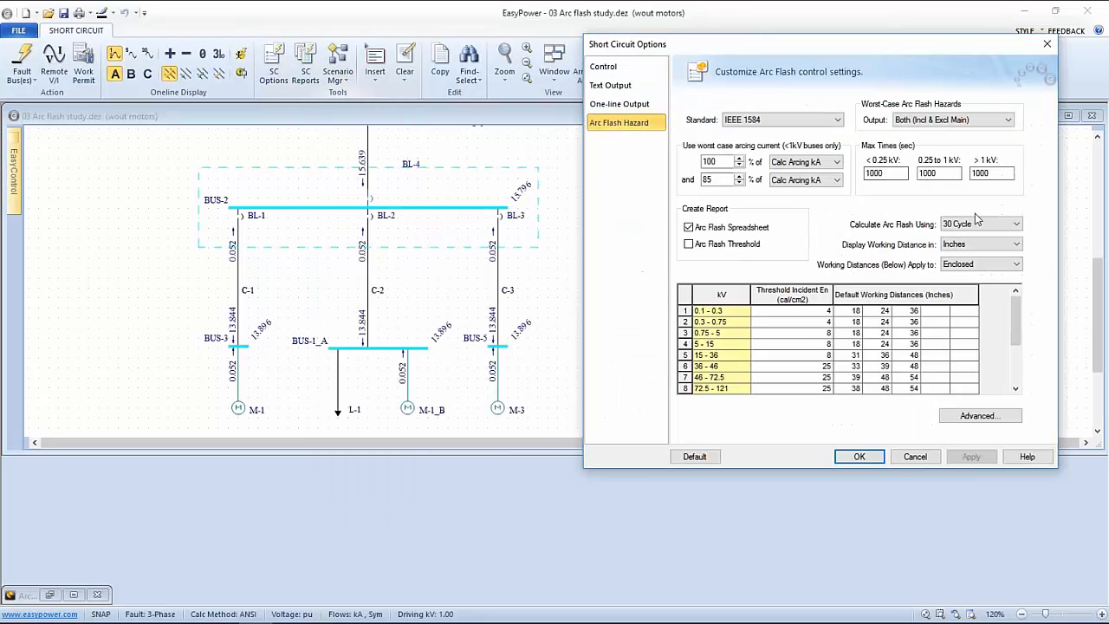
pyautogui.click(993, 225)
pyautogui.click(989, 235)
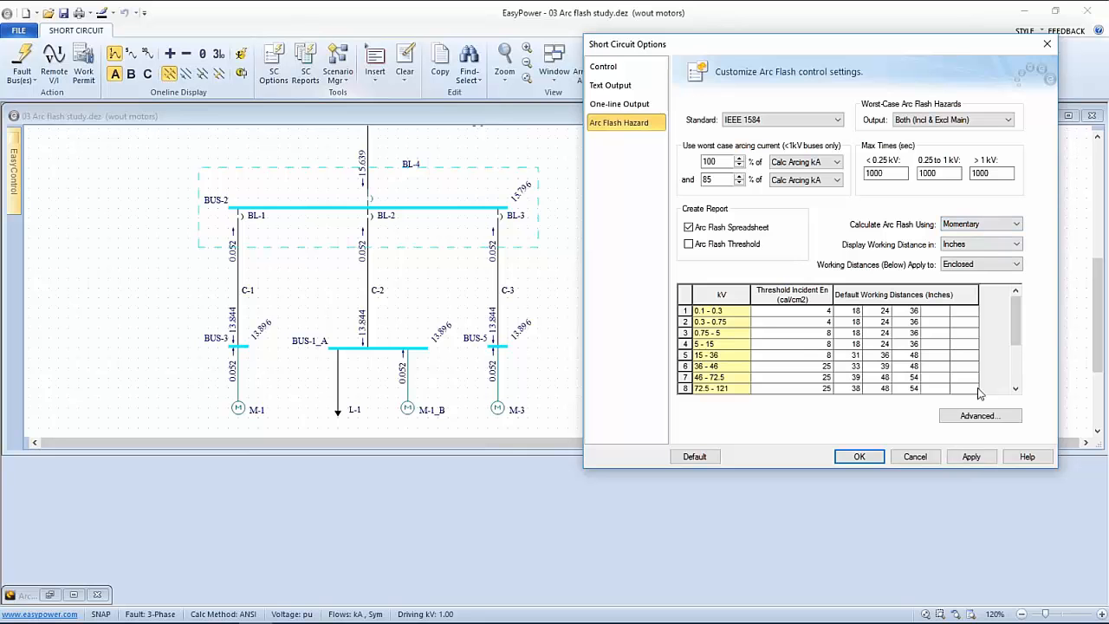
pyautogui.click(970, 456)
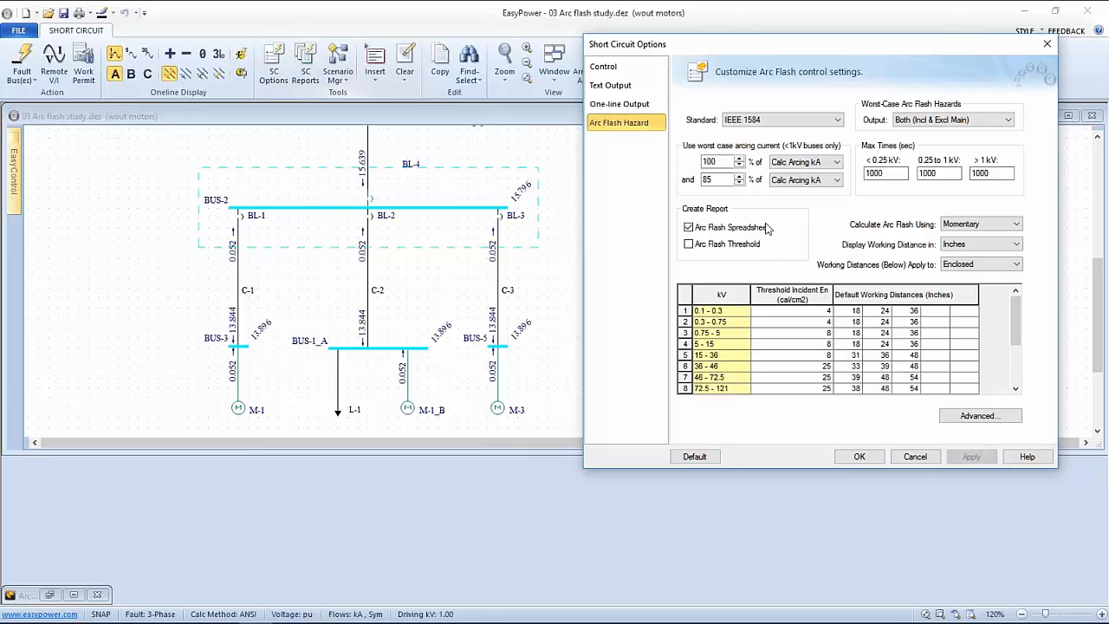
# Step: Try the Integrated option for the arc flash calculation, then return it to Momentary
pyautogui.click(975, 224)
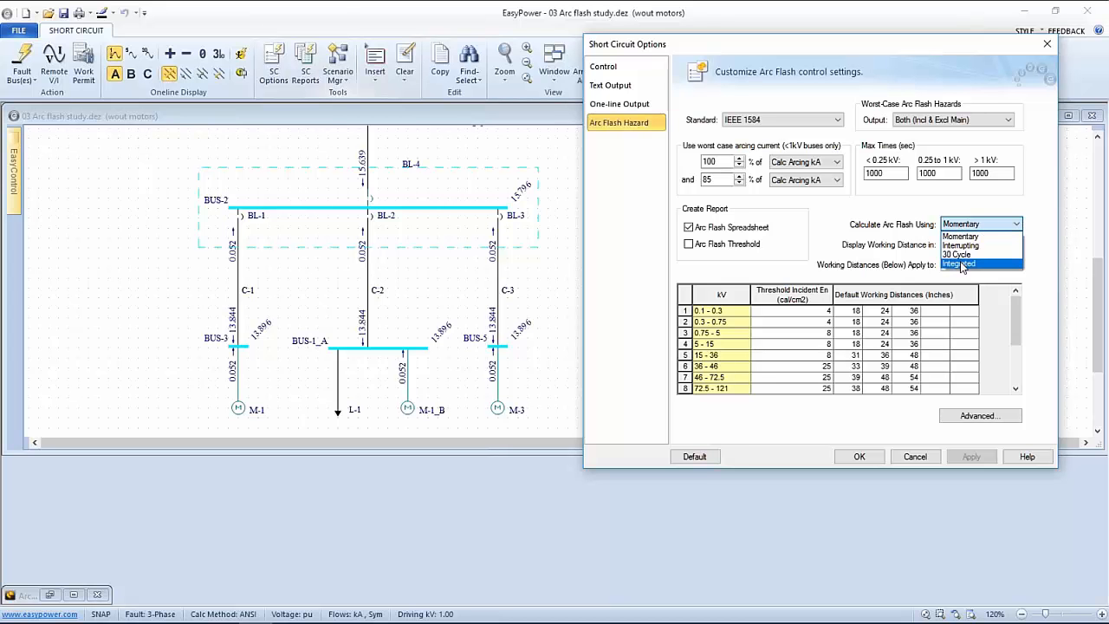
pyautogui.click(960, 265)
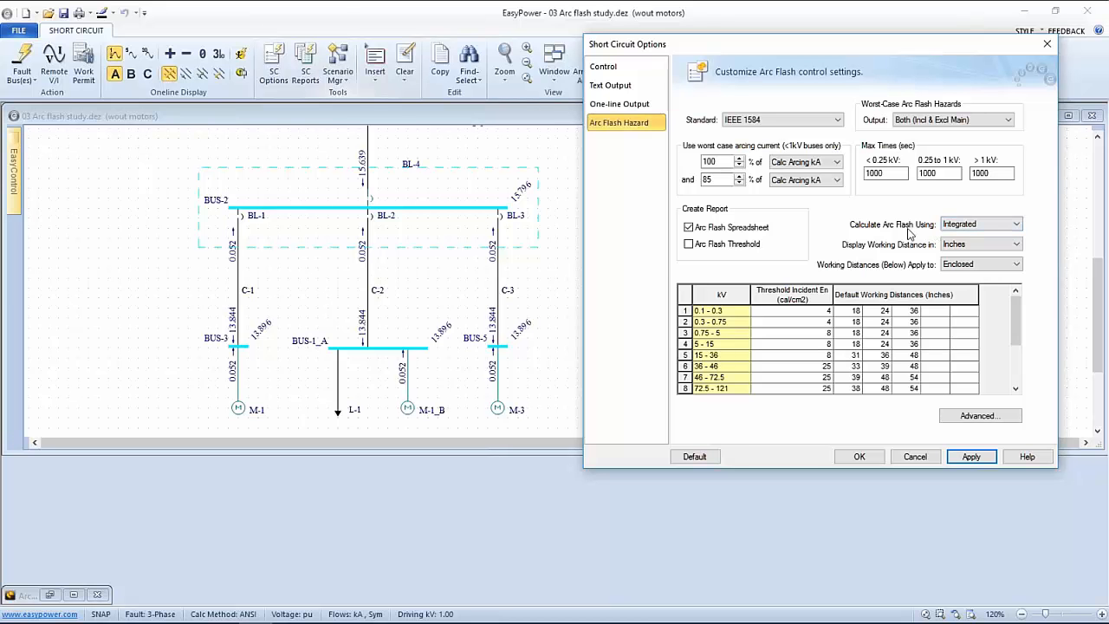
pyautogui.click(959, 227)
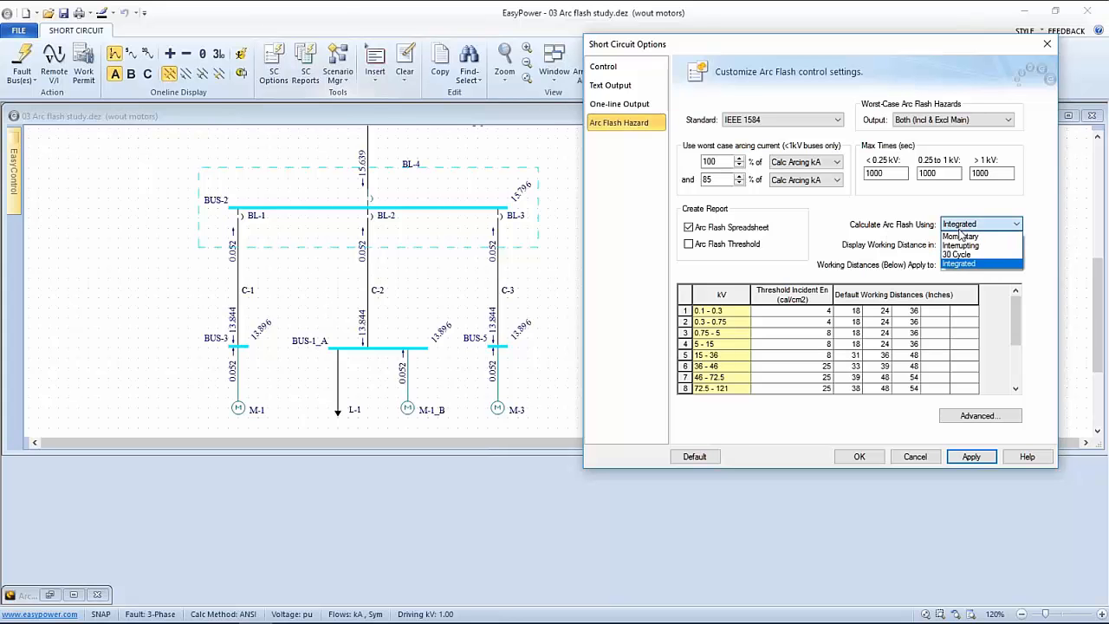
pyautogui.click(960, 225)
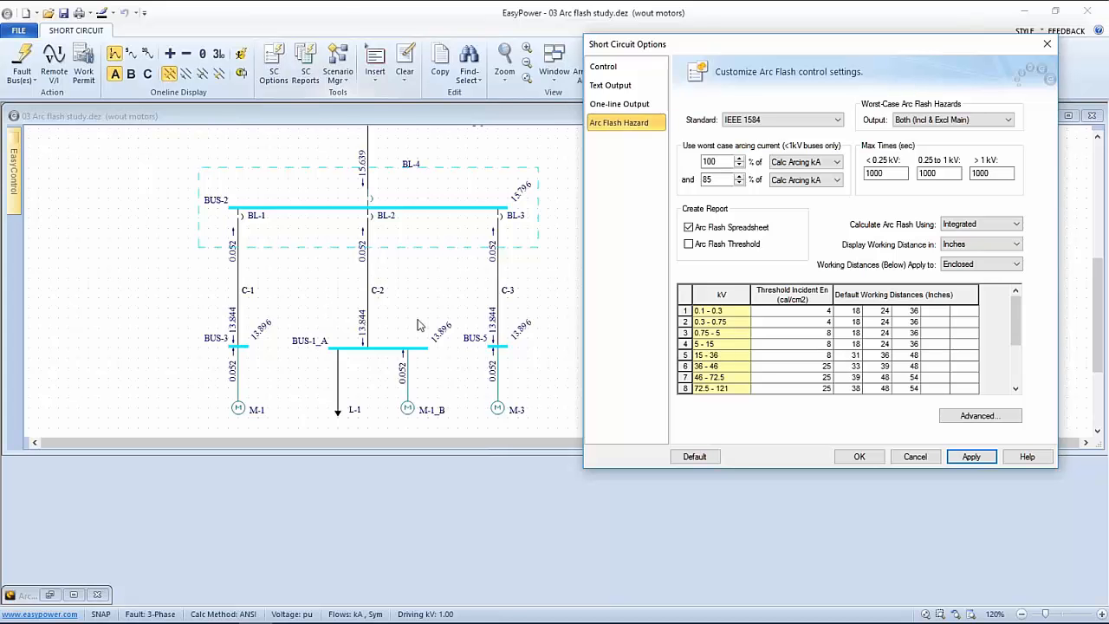
pyautogui.click(960, 225)
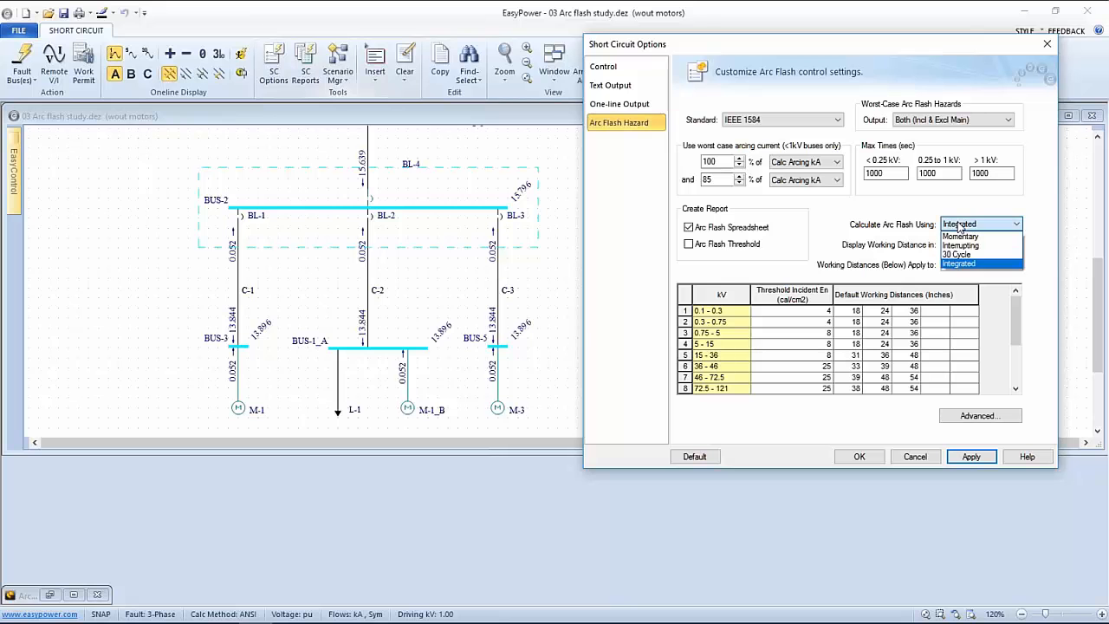
pyautogui.click(964, 237)
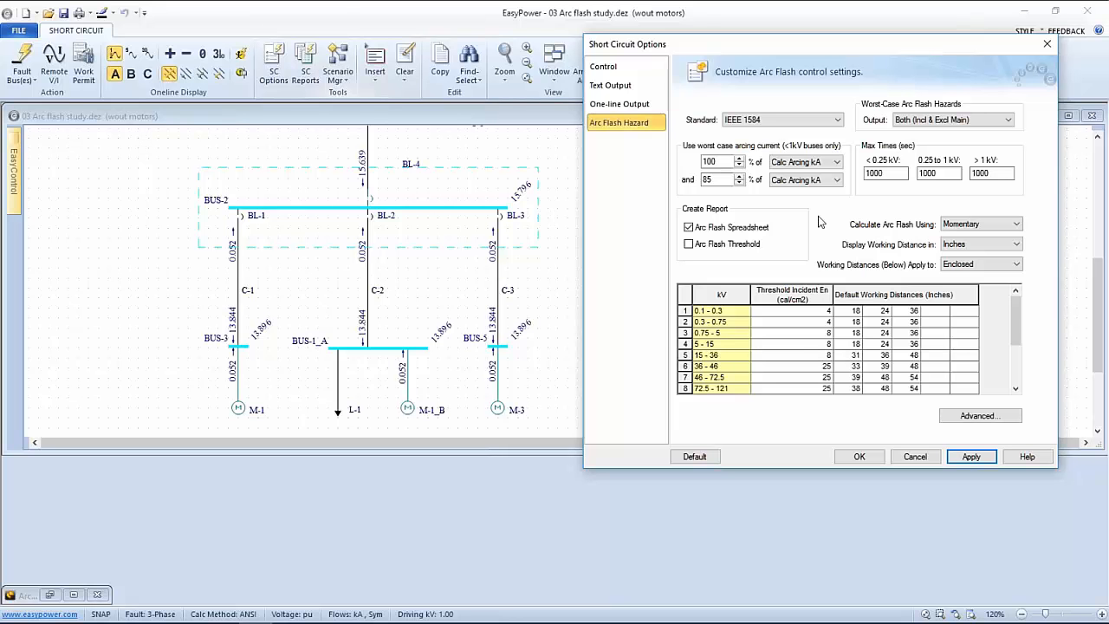
# Step: Set the arc flash calculation to Integrated, accept the options and display the arc flash hazard results on the one-line
pyautogui.click(1001, 223)
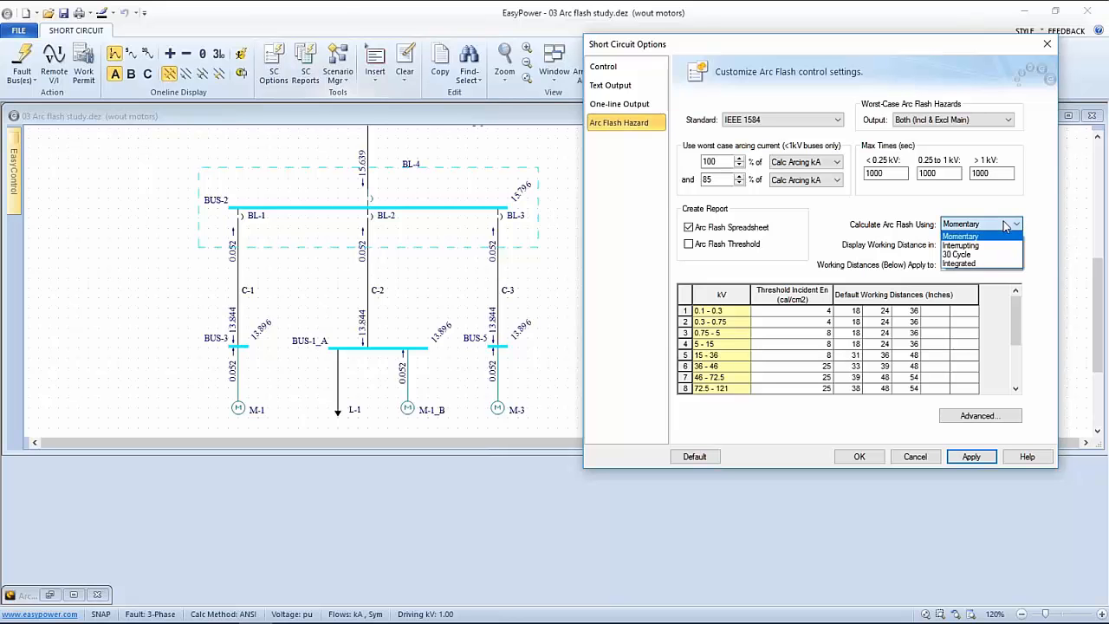
pyautogui.click(988, 263)
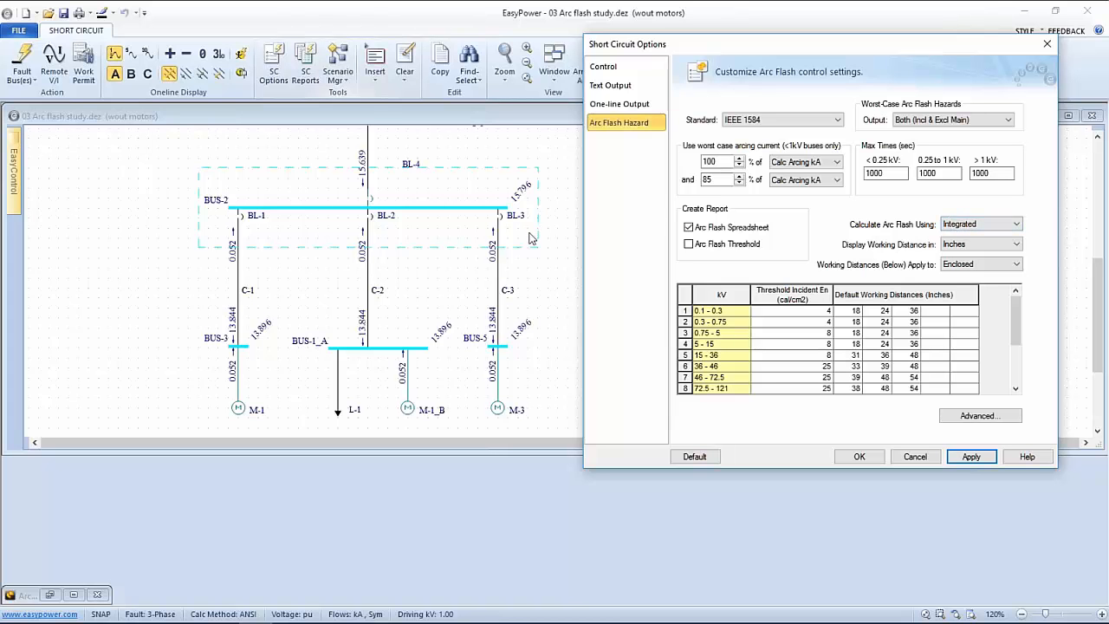
pyautogui.click(1011, 227)
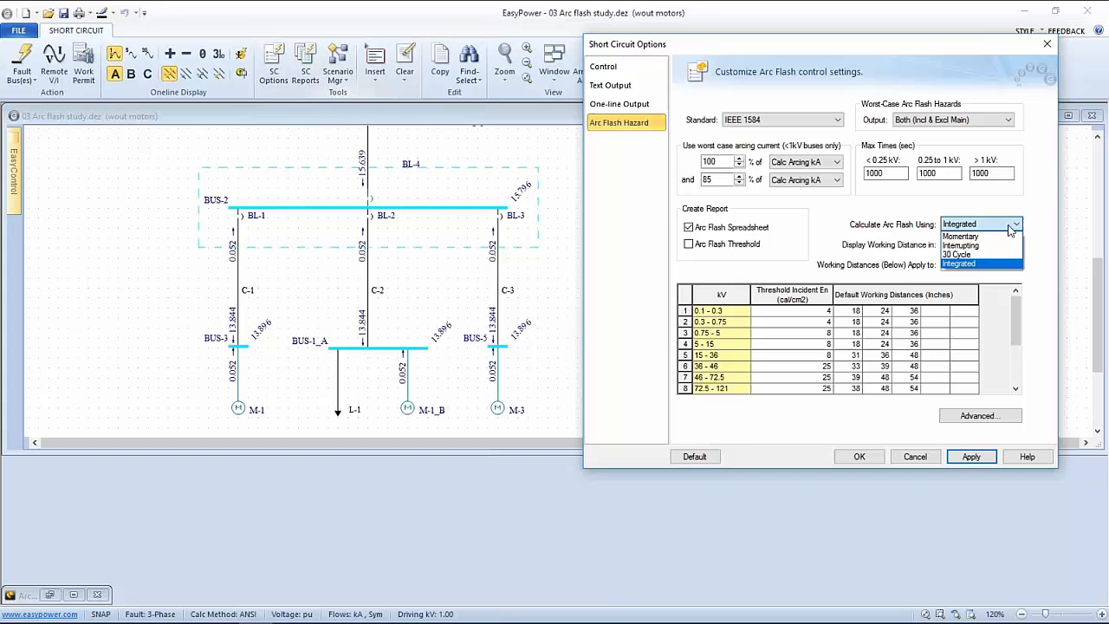
pyautogui.click(1011, 227)
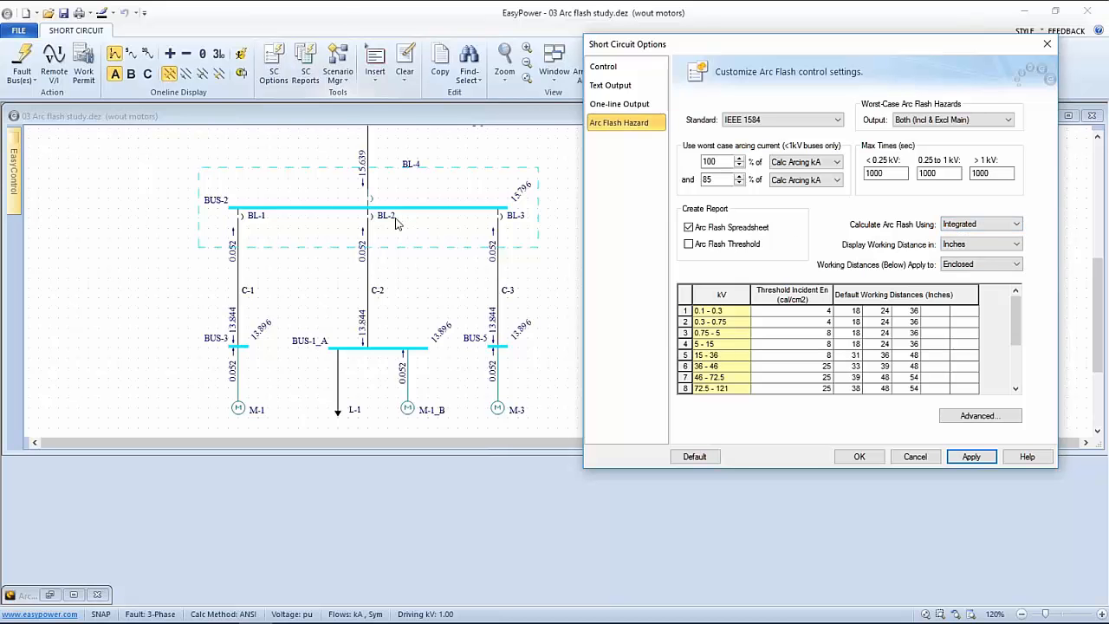
pyautogui.click(860, 456)
pyautogui.click(241, 56)
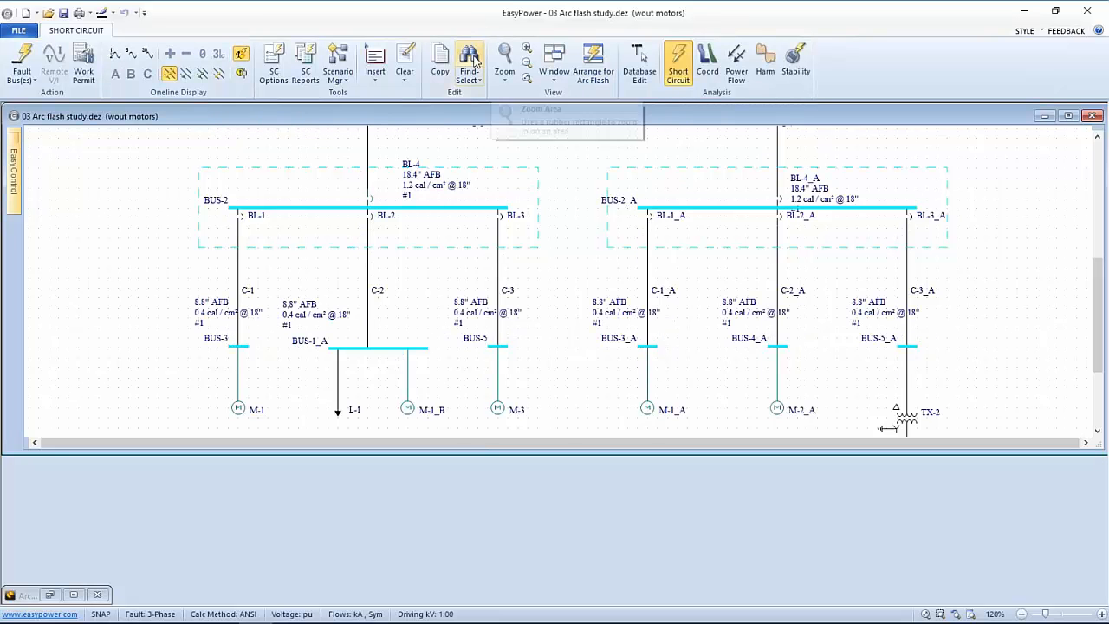
# Step: Open the short circuit options clear of BUS-2, set the arc flash calculation back to Momentary and apply it
pyautogui.click(274, 63)
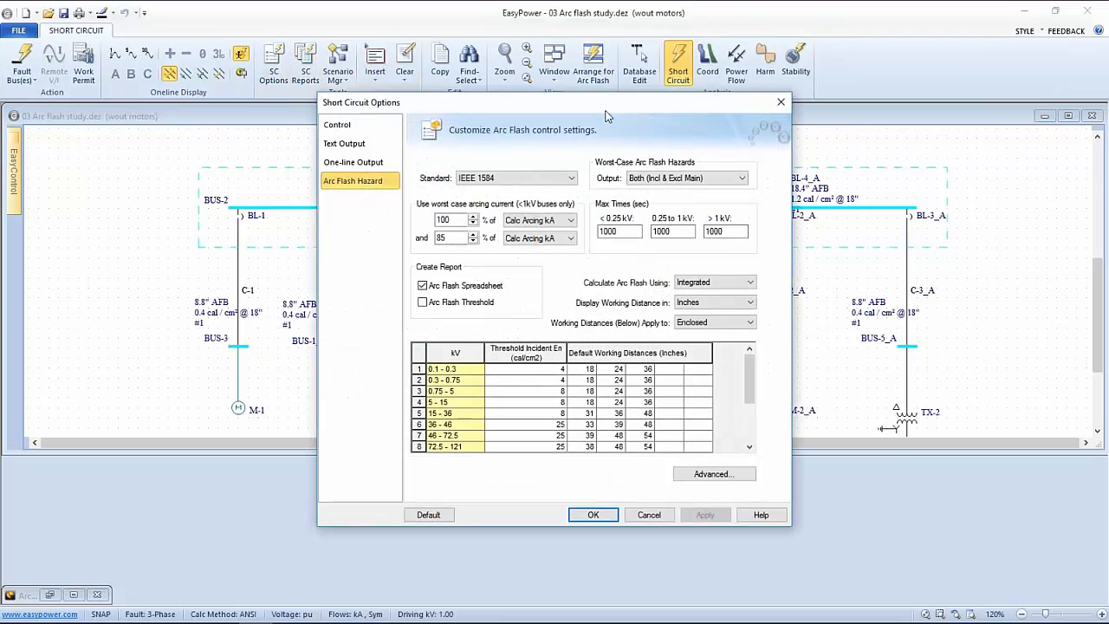
pyautogui.moveTo(615, 102); pyautogui.dragTo(895, 87)
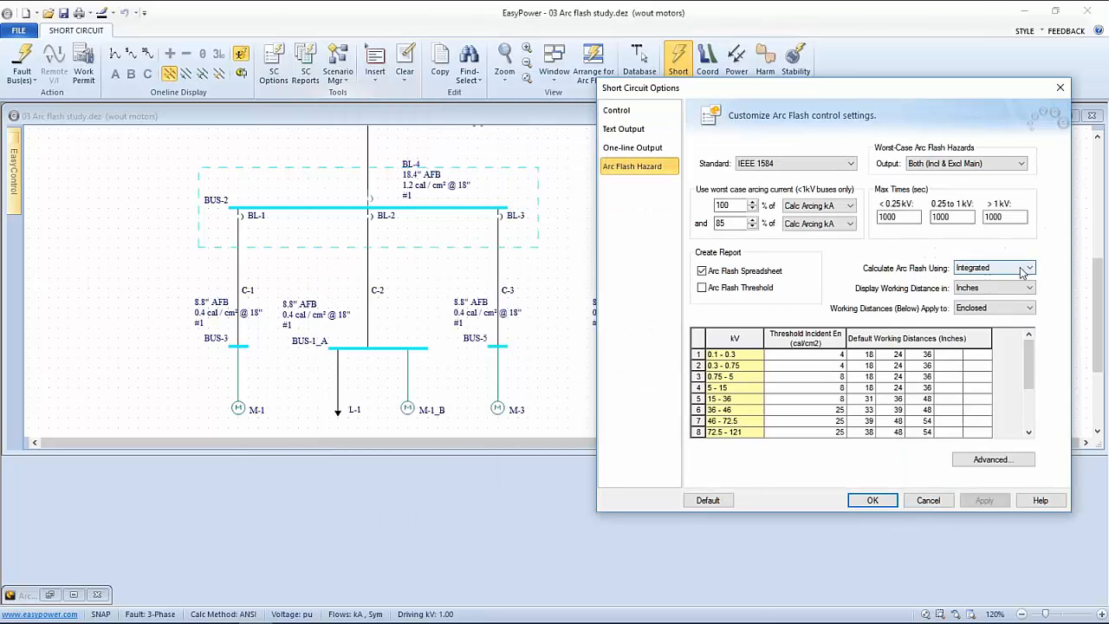
pyautogui.click(1019, 268)
pyautogui.click(997, 286)
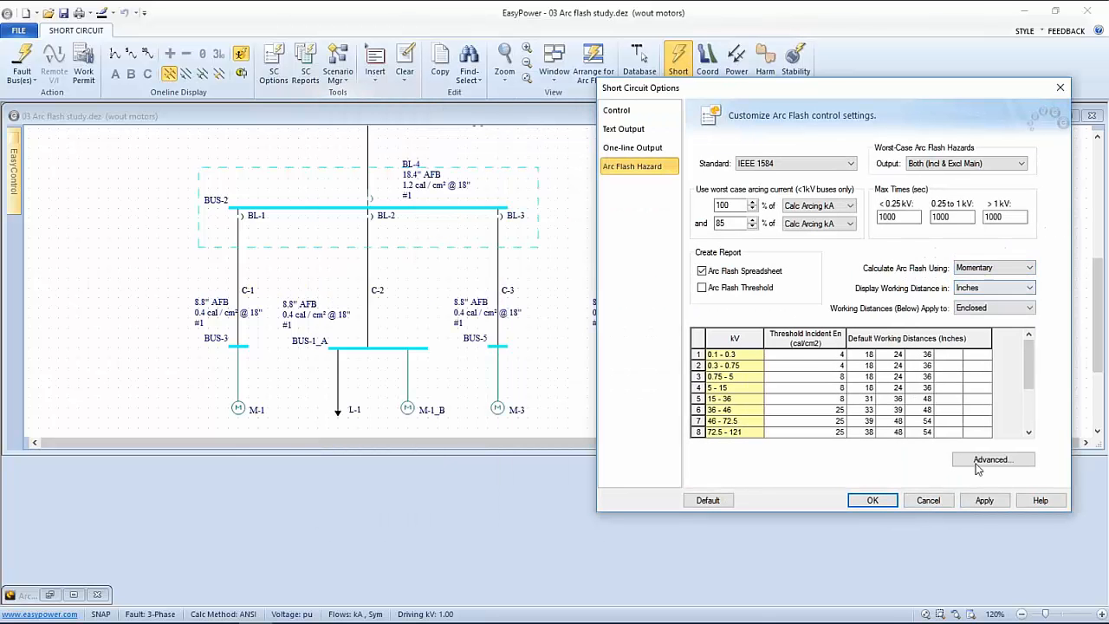
pyautogui.click(984, 500)
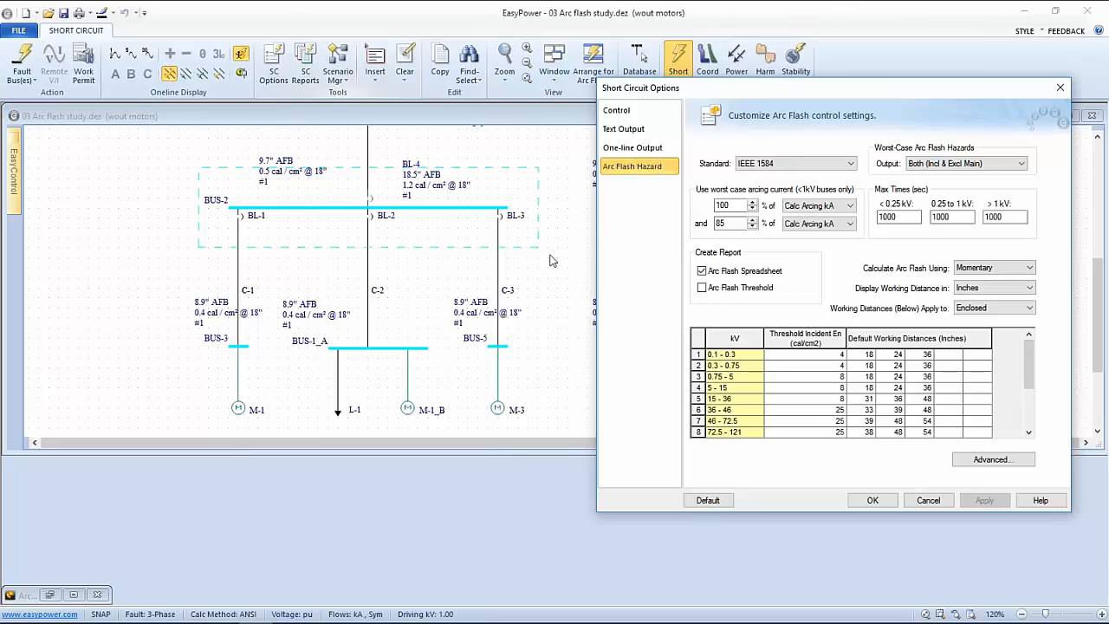
# Step: Apply Excluding Main as the worst-case arc flash output, and switch the arc flash calculation to Integrated and apply it
pyautogui.click(1022, 164)
pyautogui.click(957, 185)
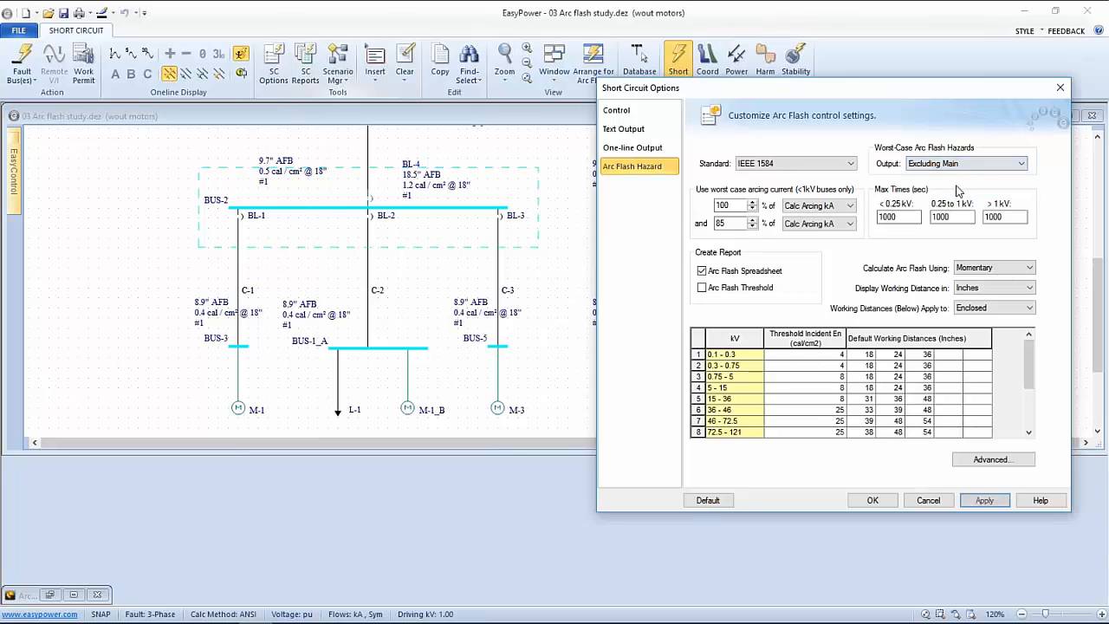
pyautogui.click(985, 500)
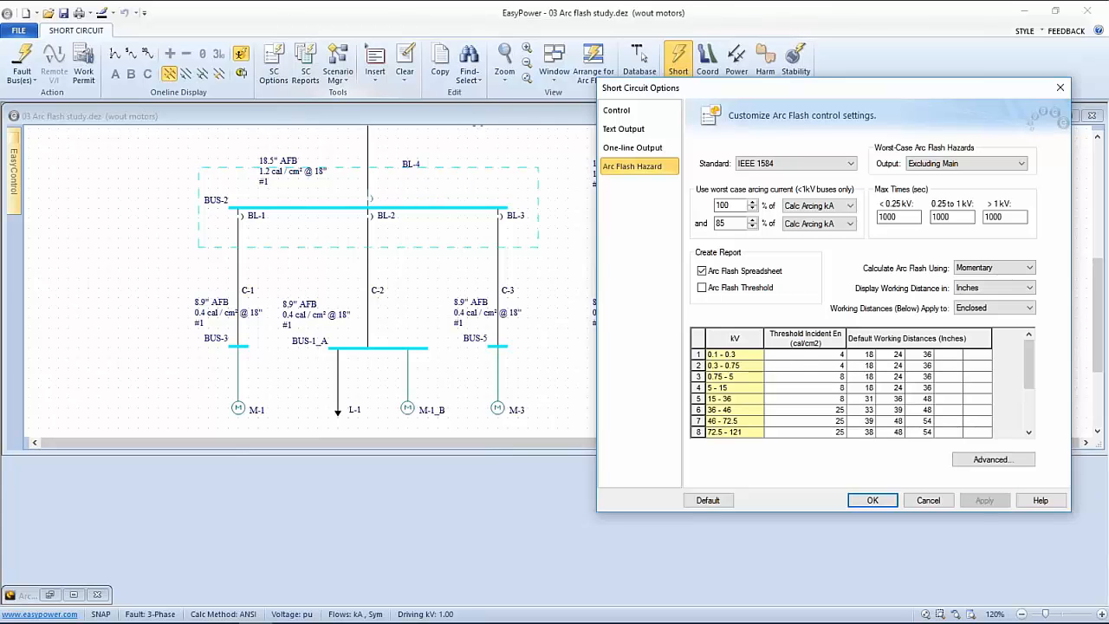
pyautogui.click(1029, 268)
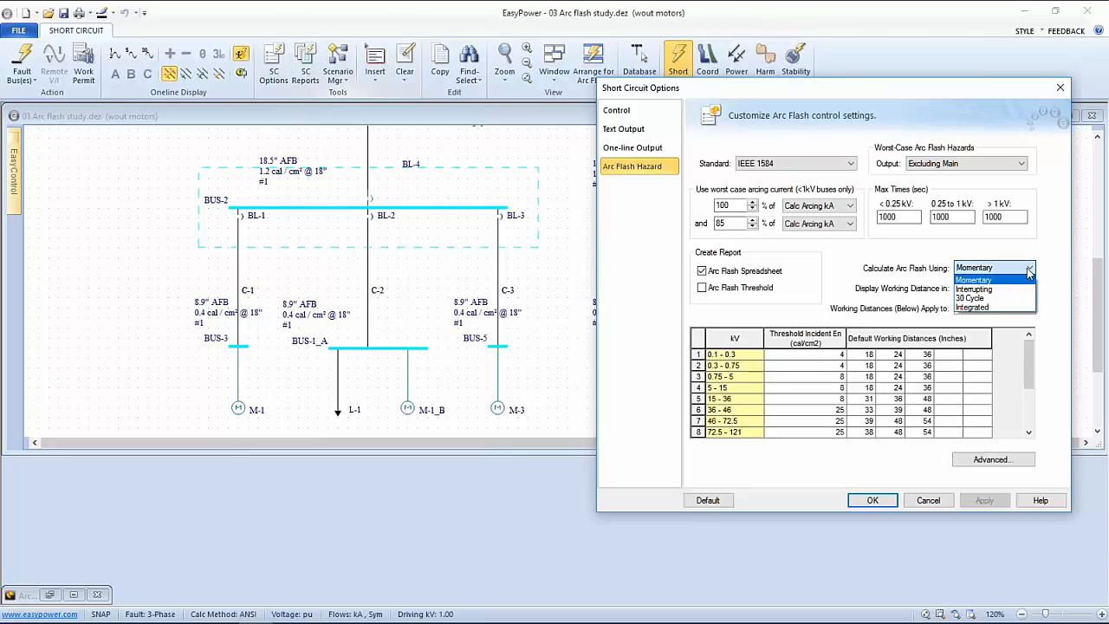
pyautogui.click(988, 308)
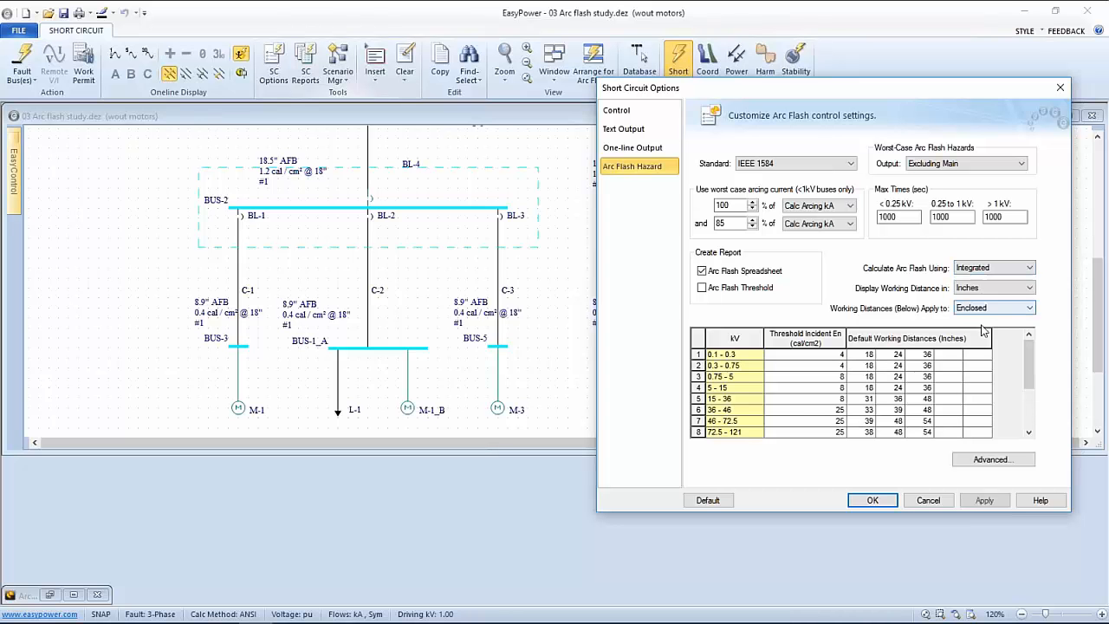
pyautogui.click(985, 502)
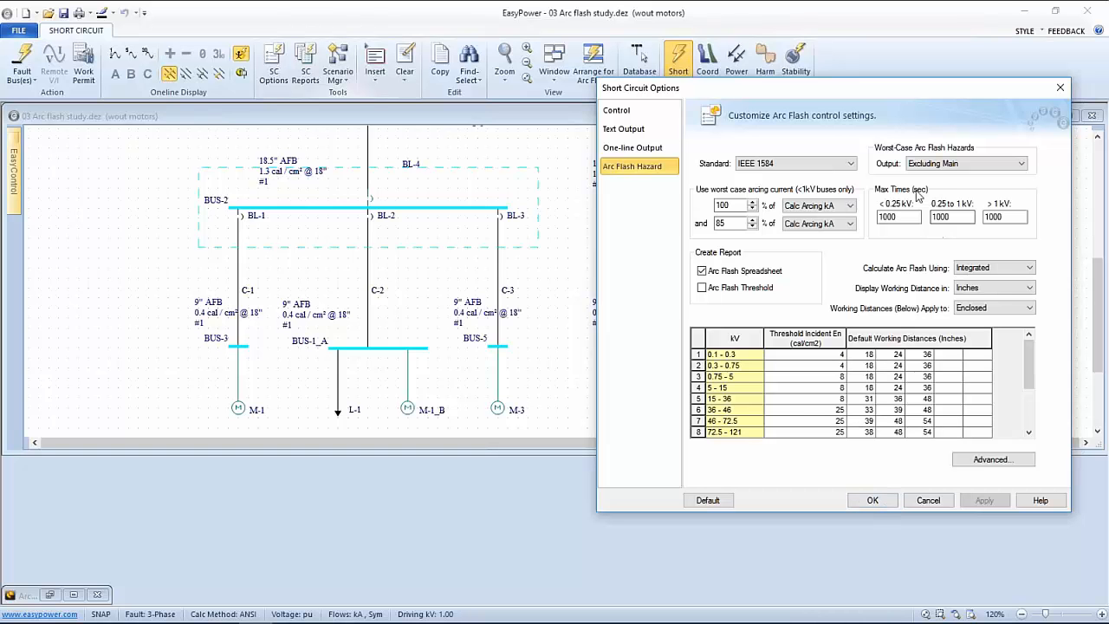
# Step: Check the working distance unit choices, try applying the default working distances to Open Air, and return that option to Enclosed
pyautogui.click(1027, 288)
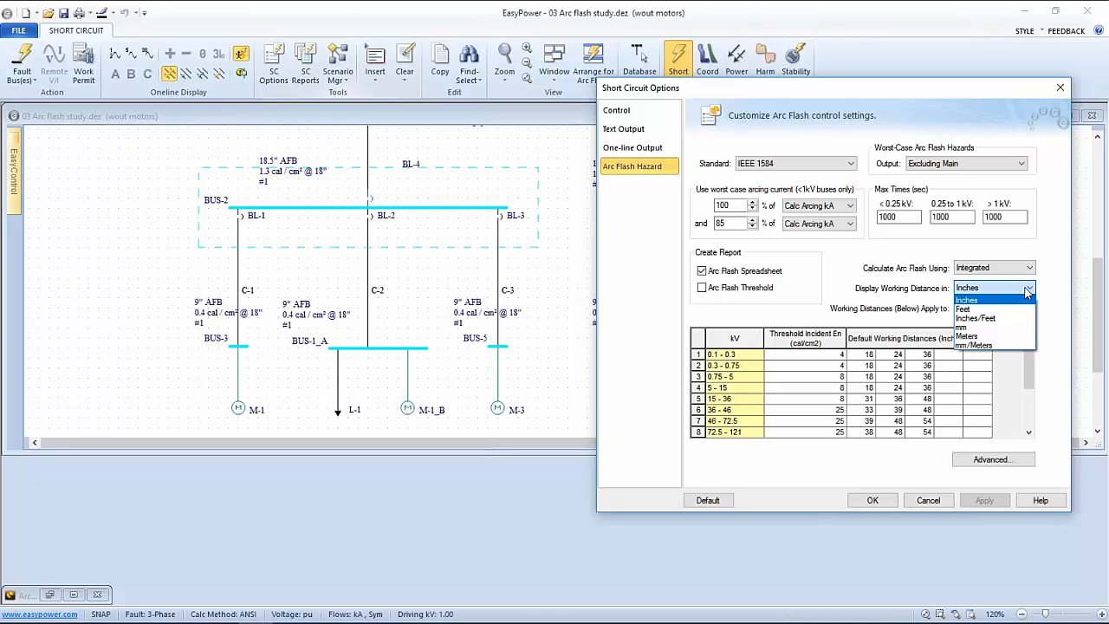
pyautogui.click(1027, 292)
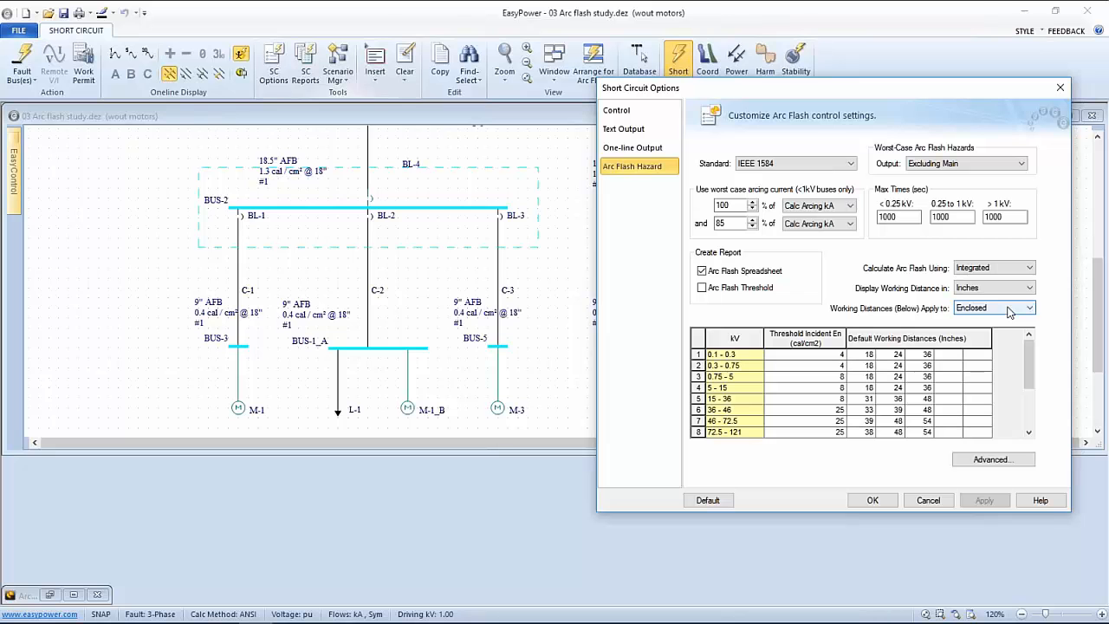
pyautogui.click(1010, 312)
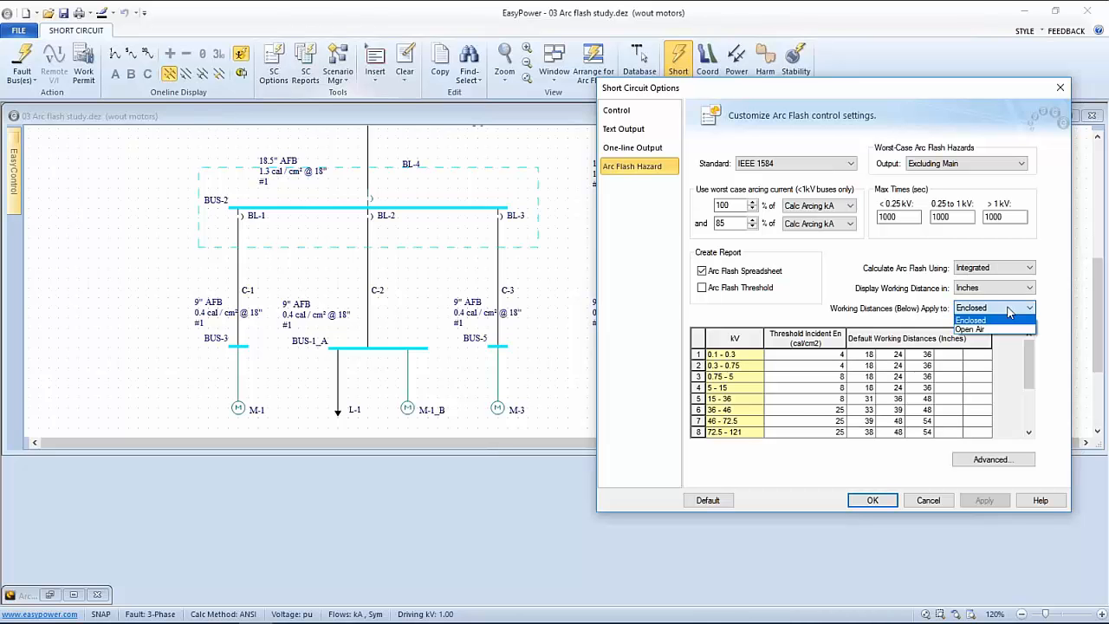
pyautogui.click(995, 328)
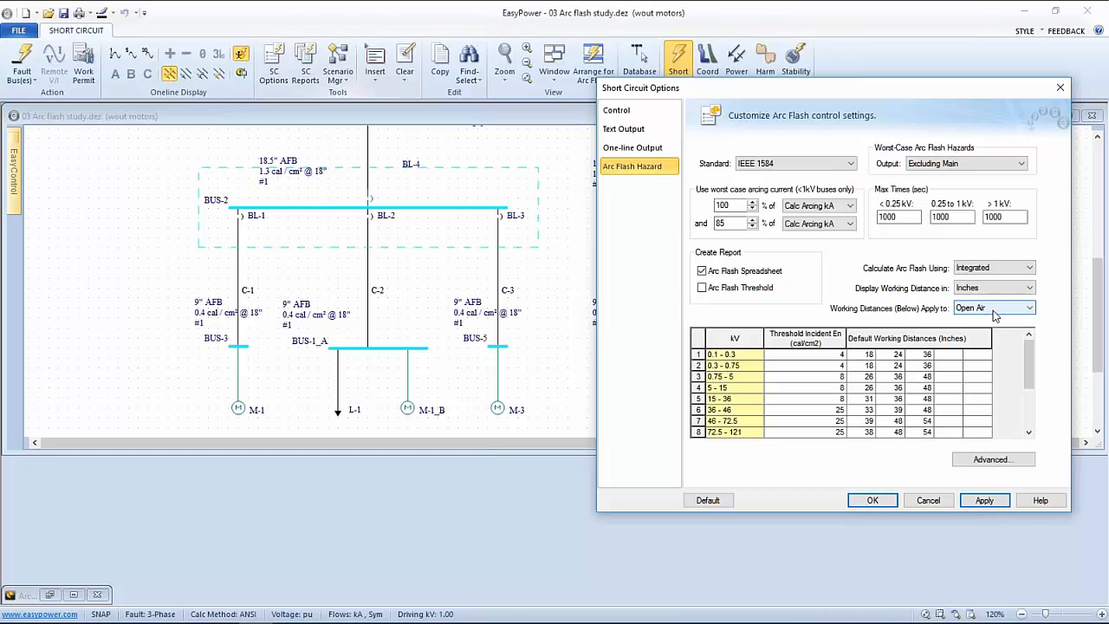
pyautogui.click(995, 313)
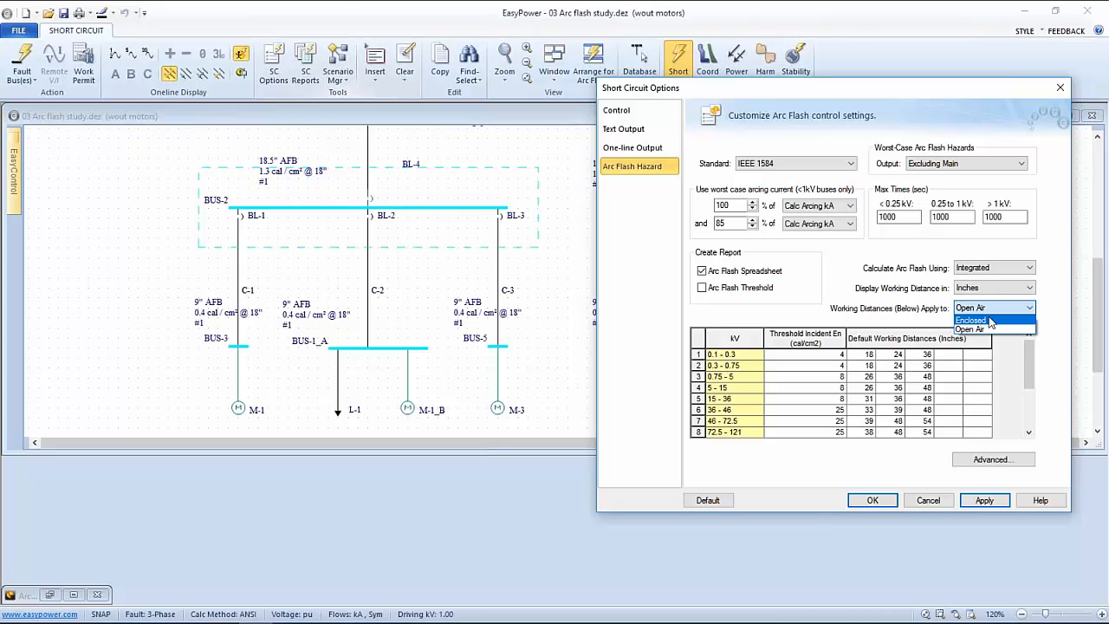
pyautogui.click(991, 321)
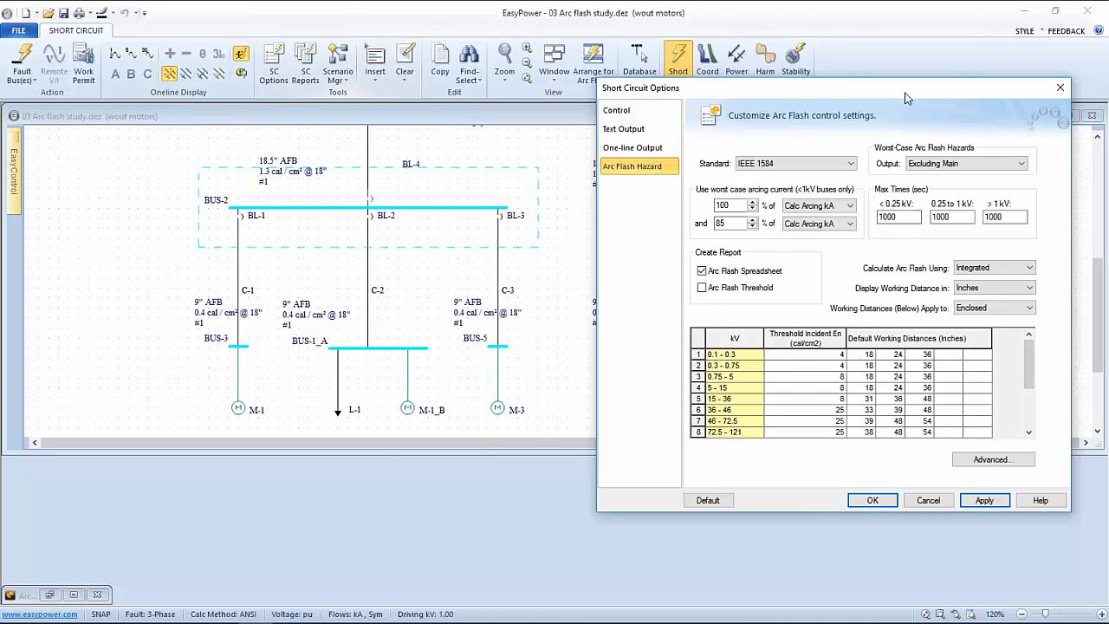
# Step: Add a fourth default working distance of 28 inches for the 0.3 - 0.75 kV range, apply it and recheck the accepted options
pyautogui.moveTo(906, 98); pyautogui.dragTo(719, 79)
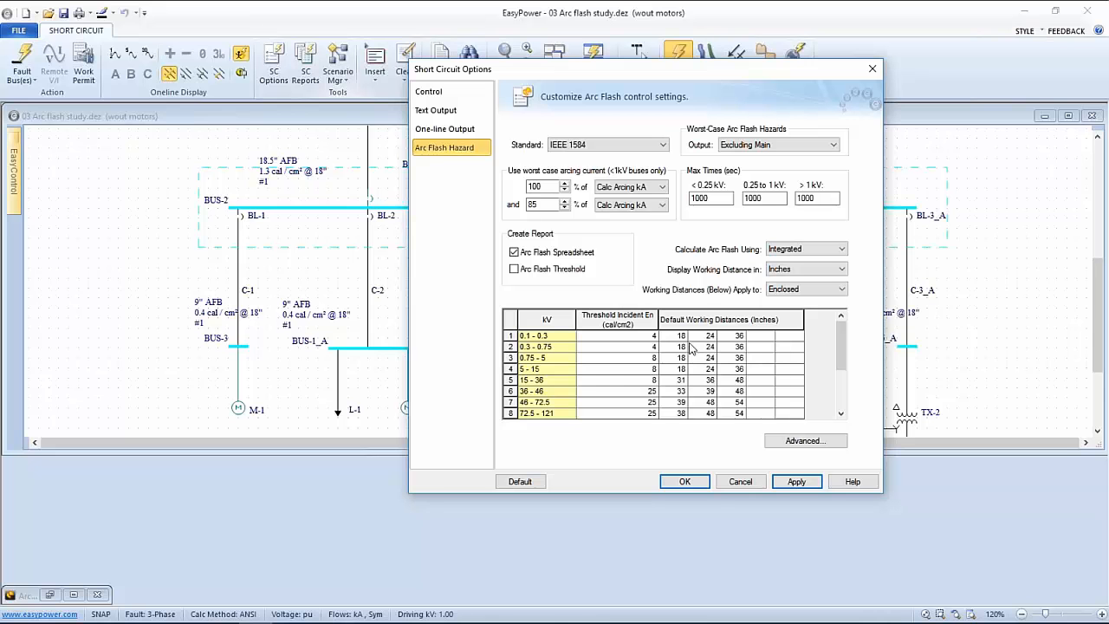
pyautogui.click(756, 348)
pyautogui.write('28')
pyautogui.click(796, 482)
pyautogui.click(698, 487)
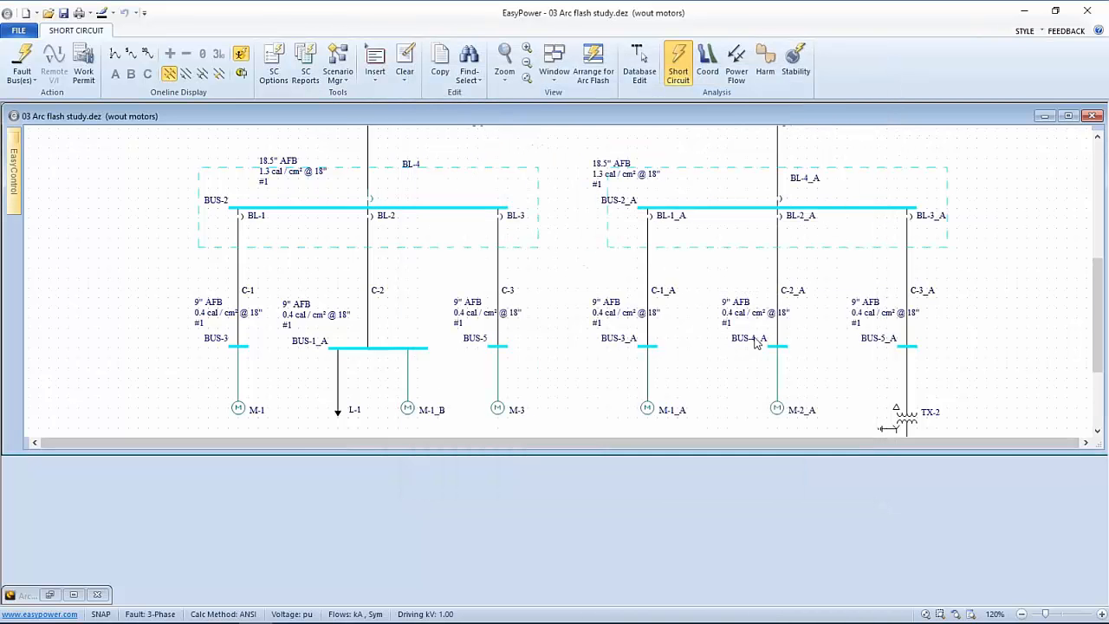
pyautogui.click(274, 74)
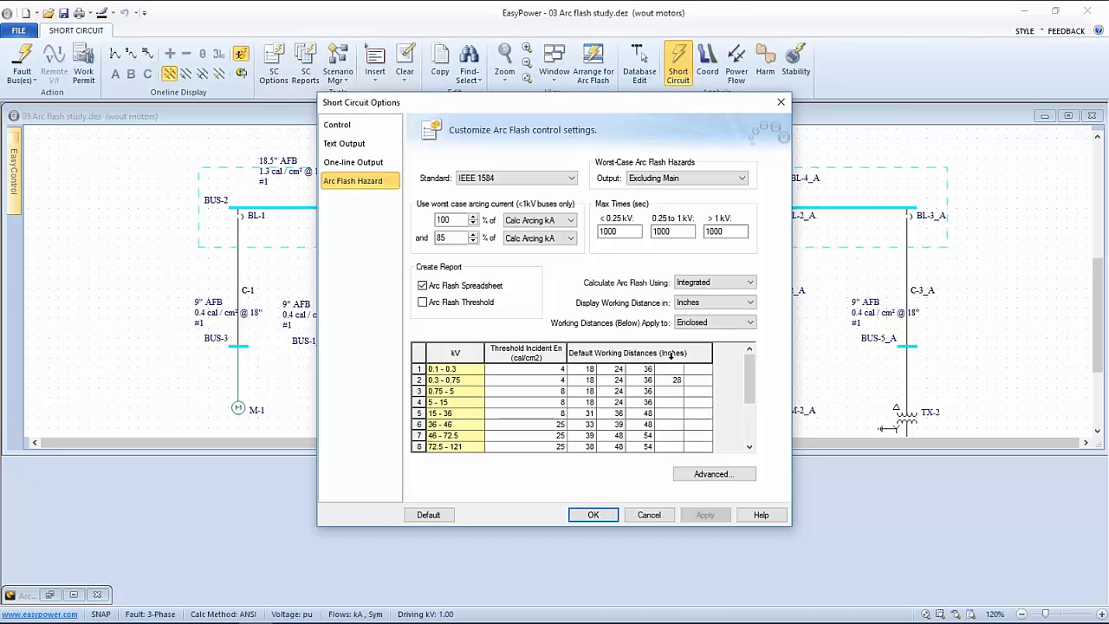
pyautogui.click(593, 515)
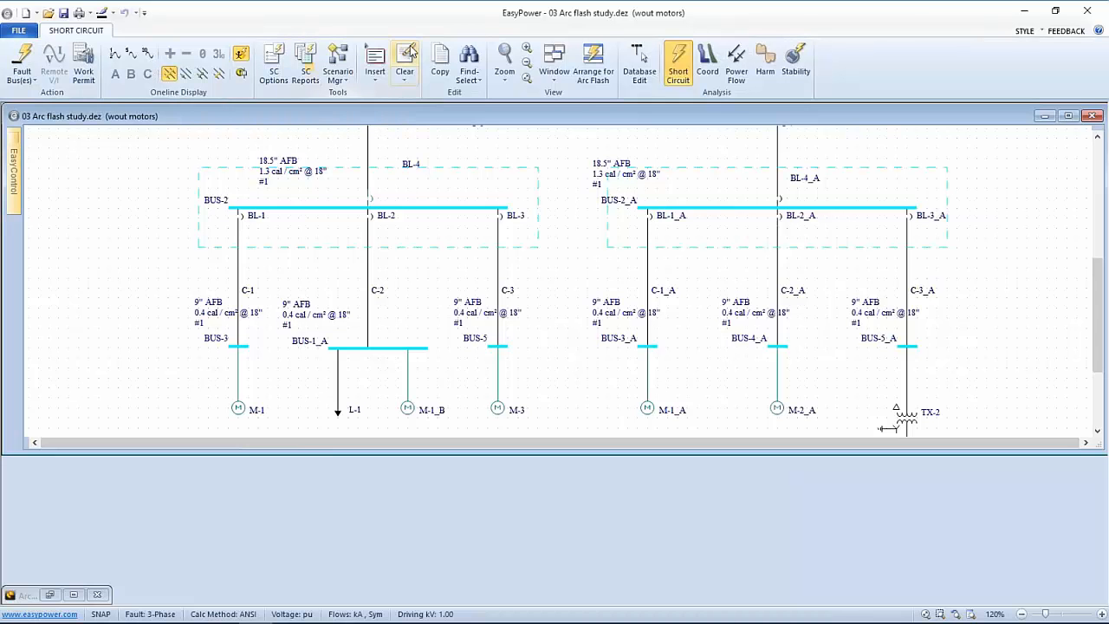
# Step: Arrange the windows for arc flash and expand the working distances of BUS-1_A and BUS-2_A in the Arc Flash Hazard Report
pyautogui.click(594, 64)
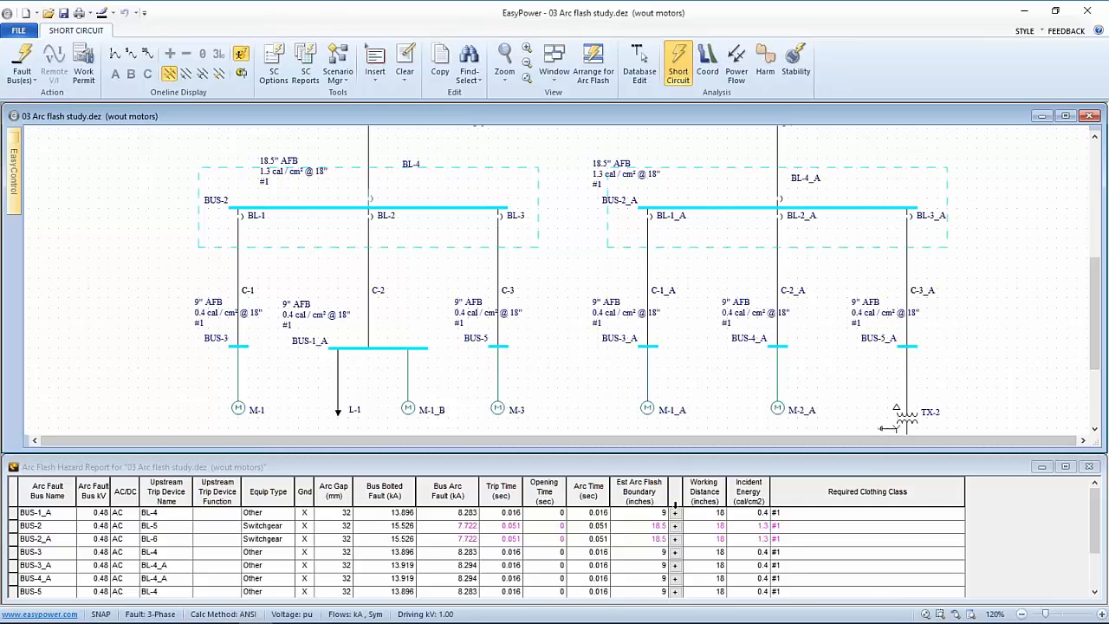
pyautogui.click(675, 513)
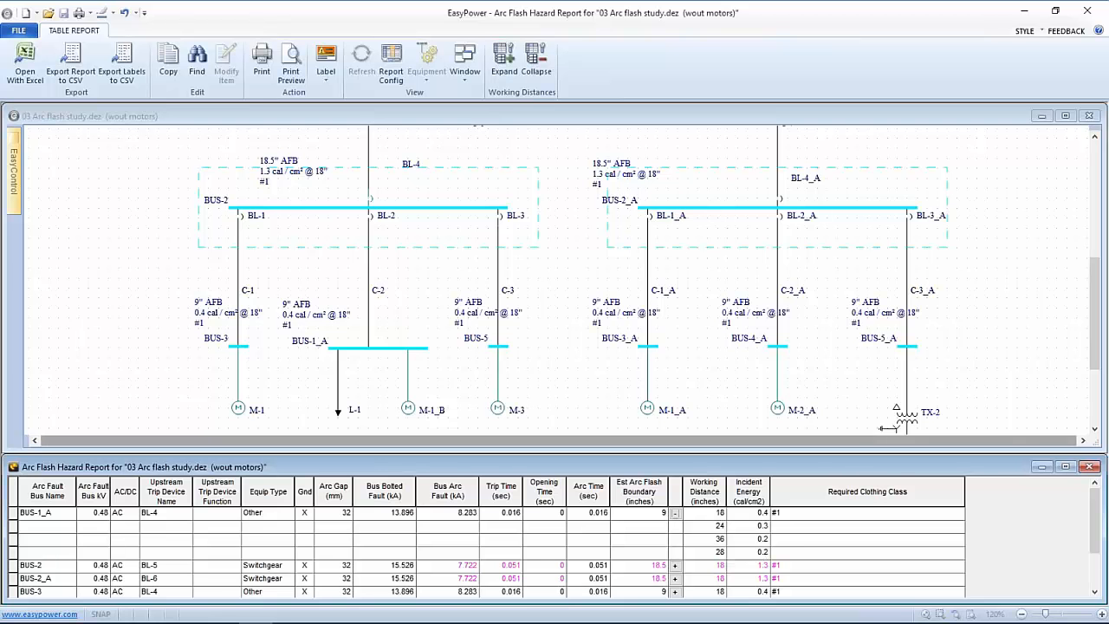
pyautogui.moveTo(995, 468); pyautogui.dragTo(983, 171)
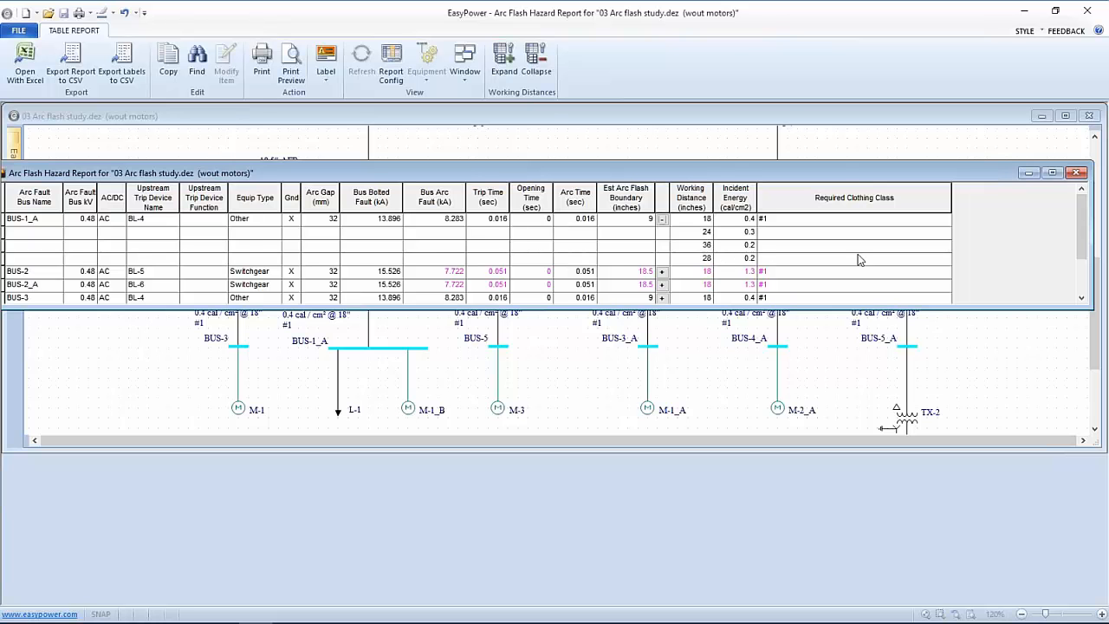
pyautogui.moveTo(1080, 232)
pyautogui.mouseDown()
pyautogui.moveTo(1081, 267)
pyautogui.moveTo(1077, 227)
pyautogui.mouseUp()
pyautogui.scroll(-3, 836, 245)
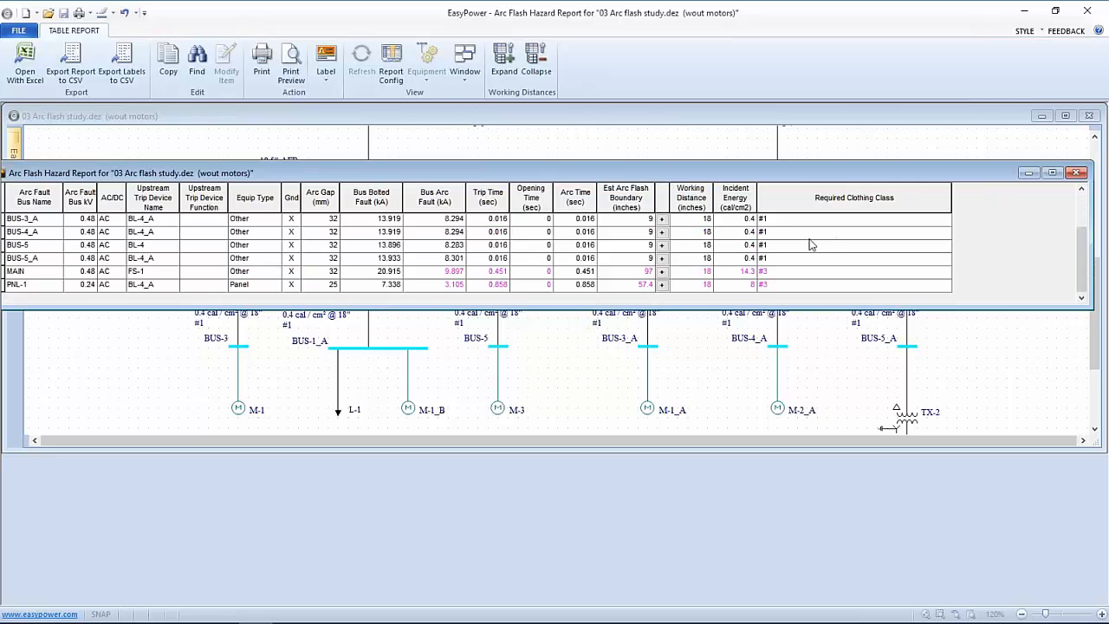
pyautogui.scroll(3, 810, 245)
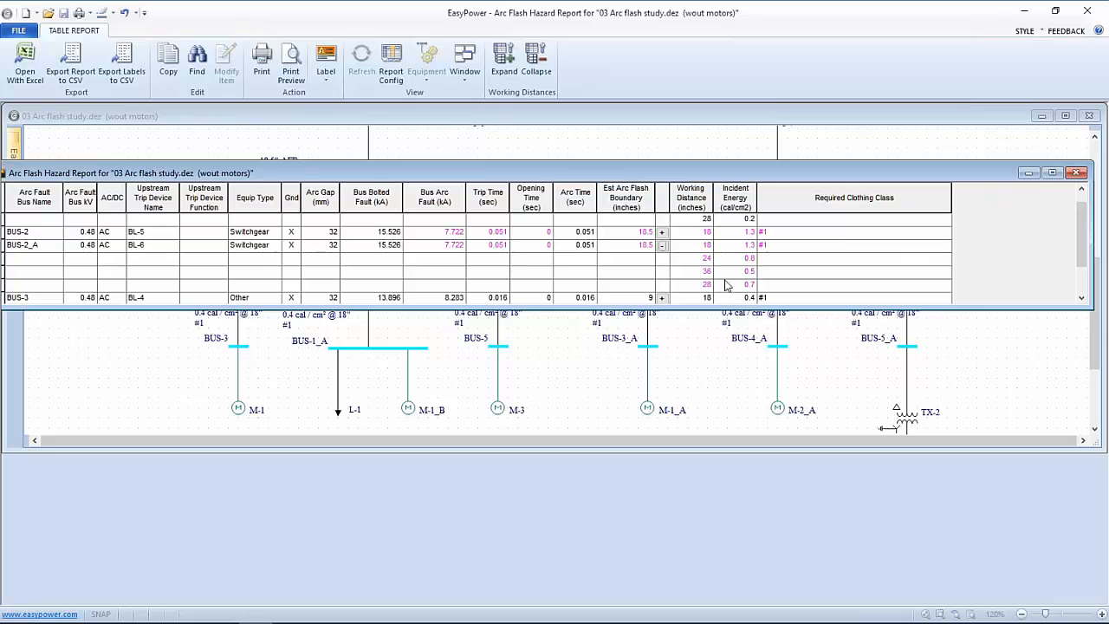
pyautogui.click(1028, 174)
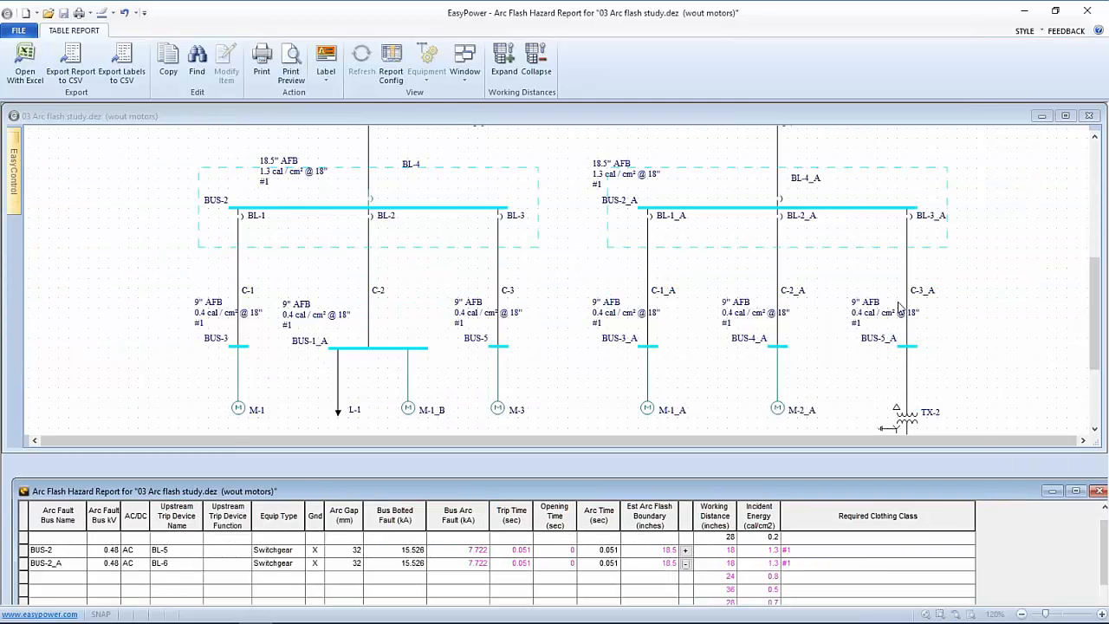
# Step: Reopen the short circuit options clear of the BUS-2 results and review the advanced arc flash settings, including the PPE level
pyautogui.click(795, 238)
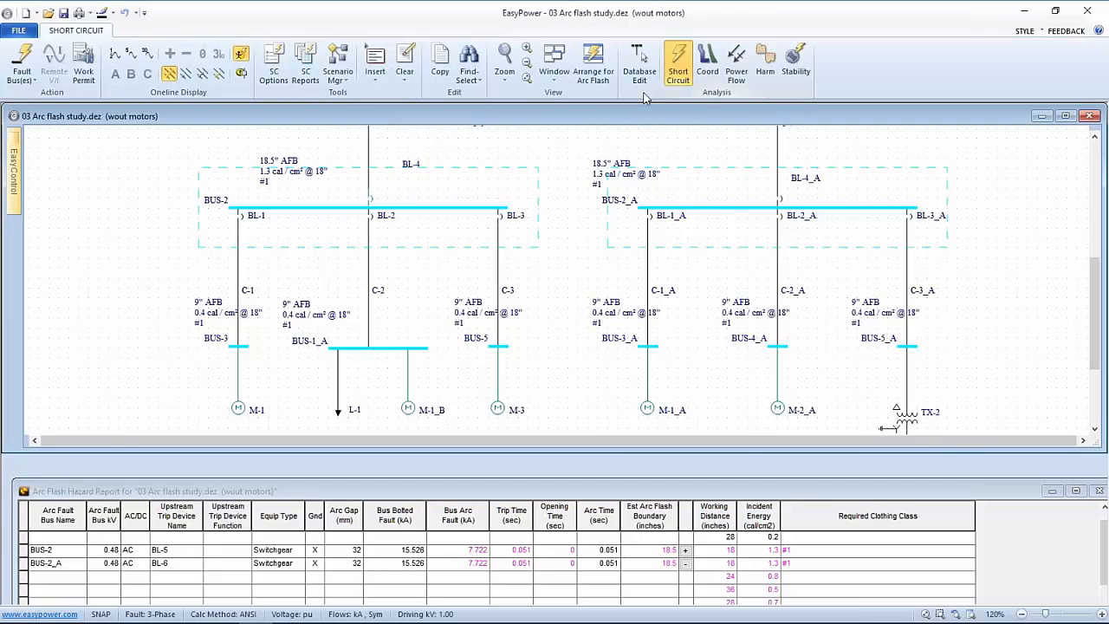
pyautogui.click(274, 63)
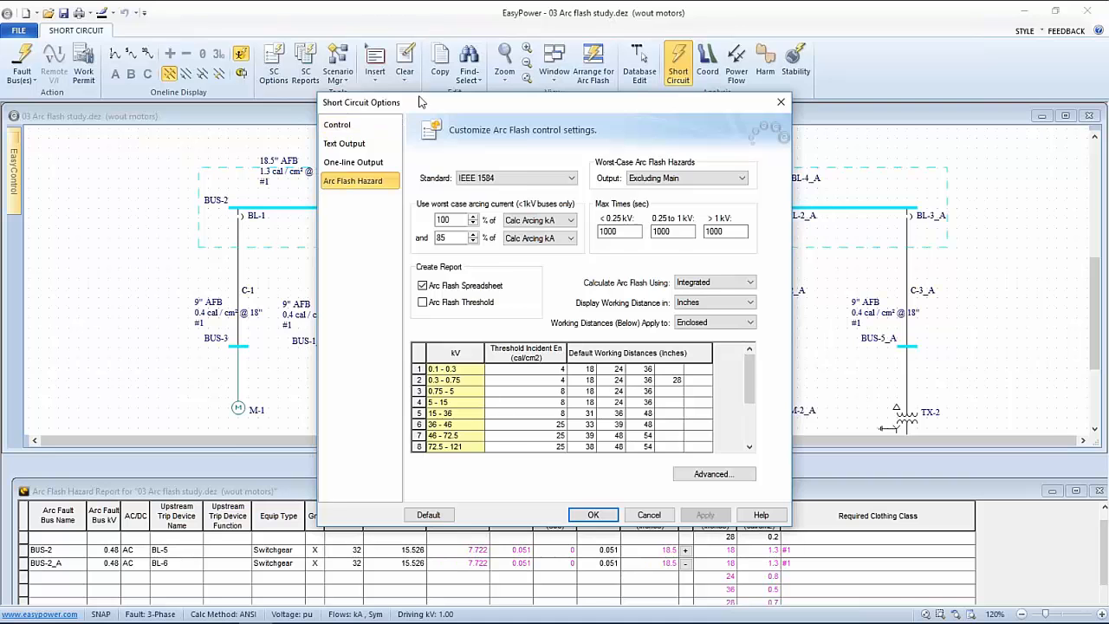
pyautogui.moveTo(431, 104); pyautogui.dragTo(667, 93)
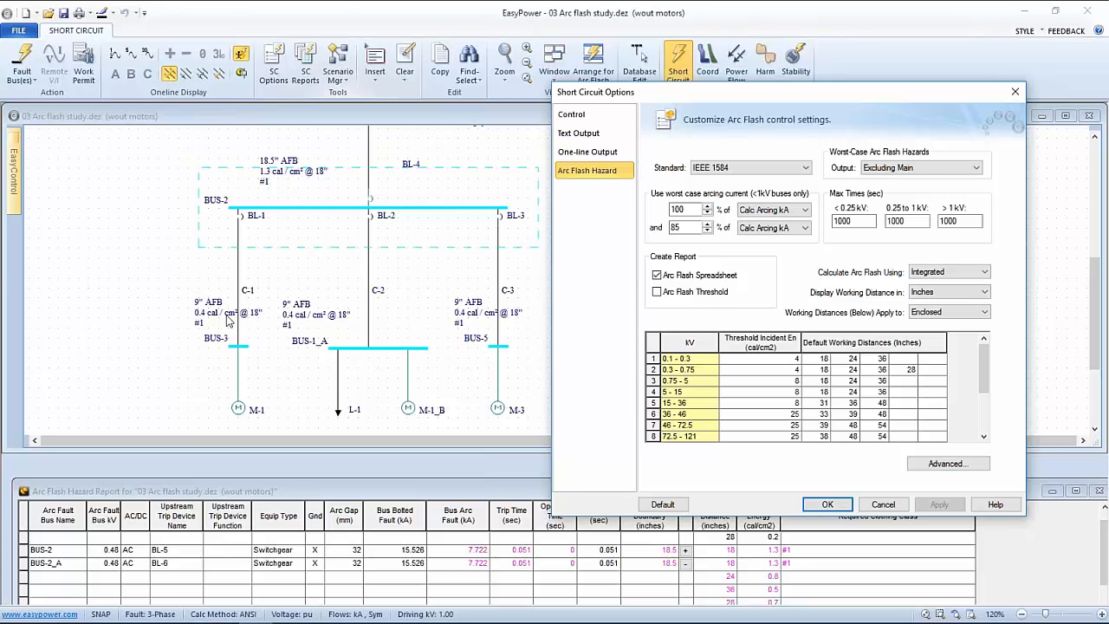
pyautogui.click(950, 465)
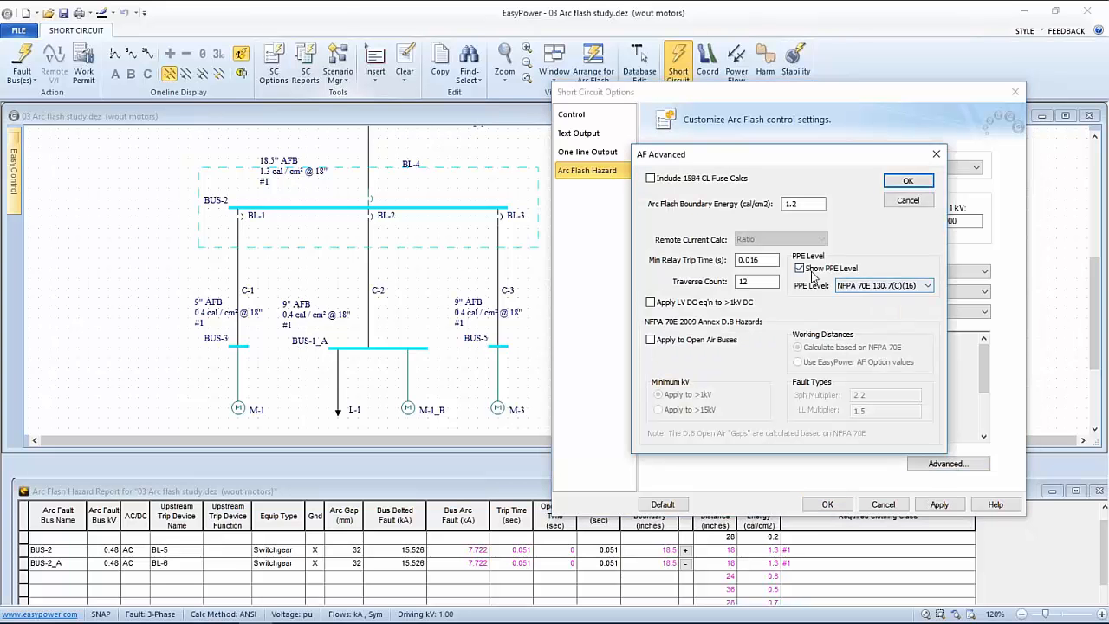
pyautogui.click(919, 182)
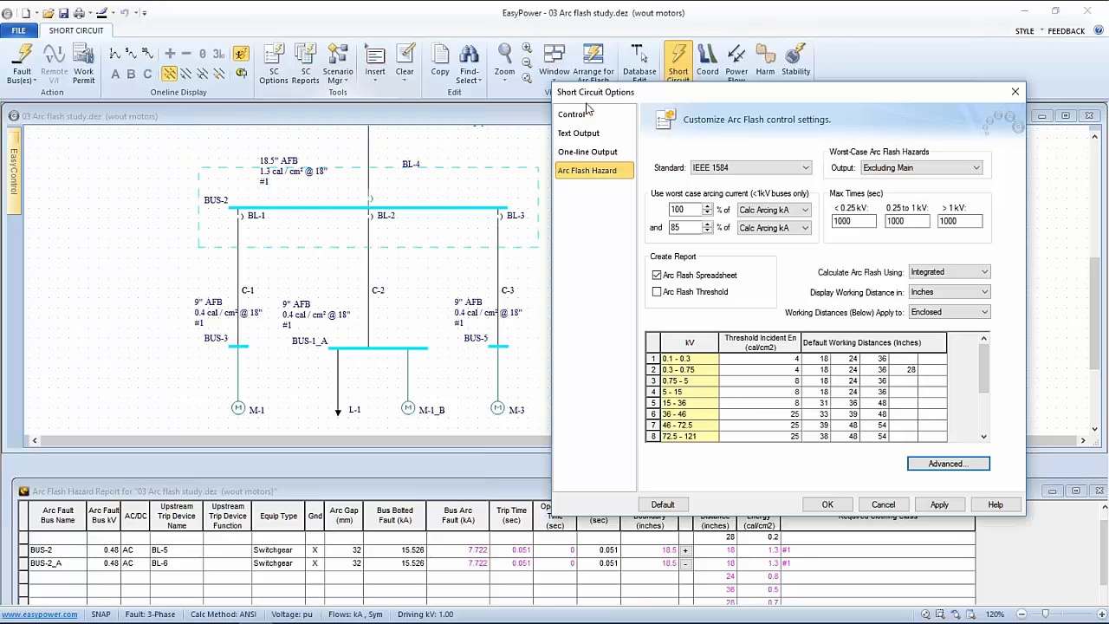
# Step: Turn off Show PPE Level in the advanced arc flash settings, set the PPE level standard to NFPA 70E H.3(b) and accept
pyautogui.click(944, 465)
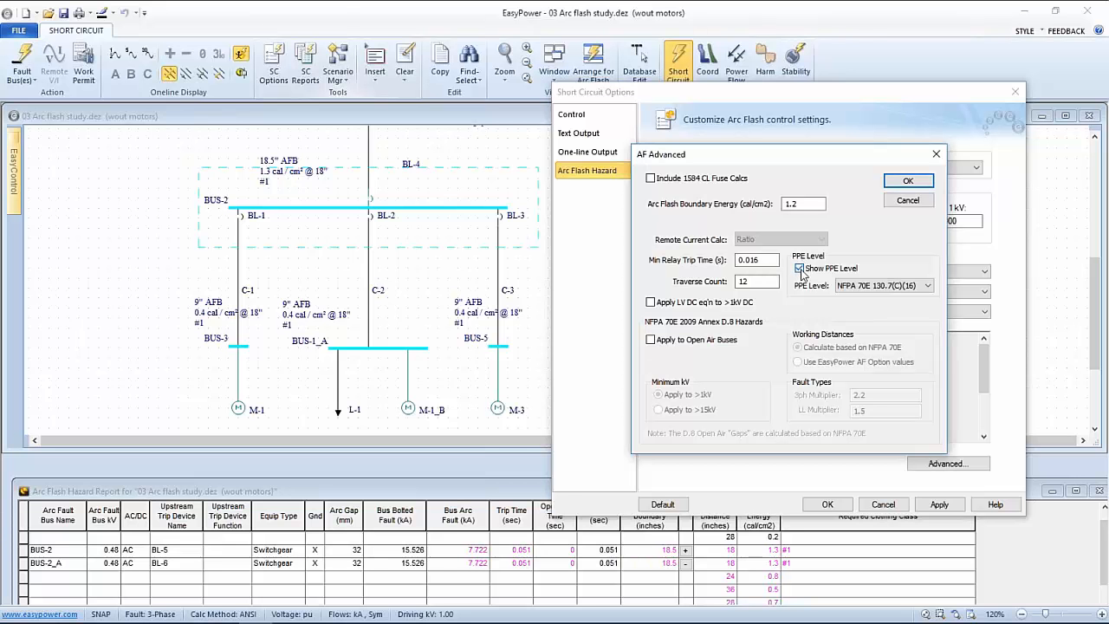
pyautogui.click(800, 270)
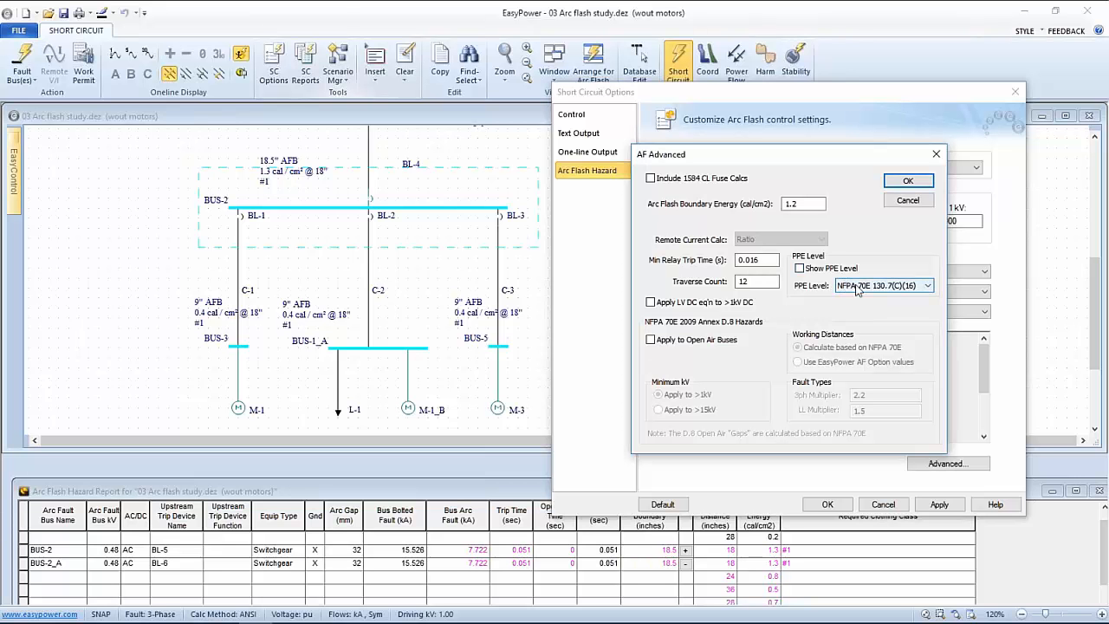
pyautogui.click(930, 286)
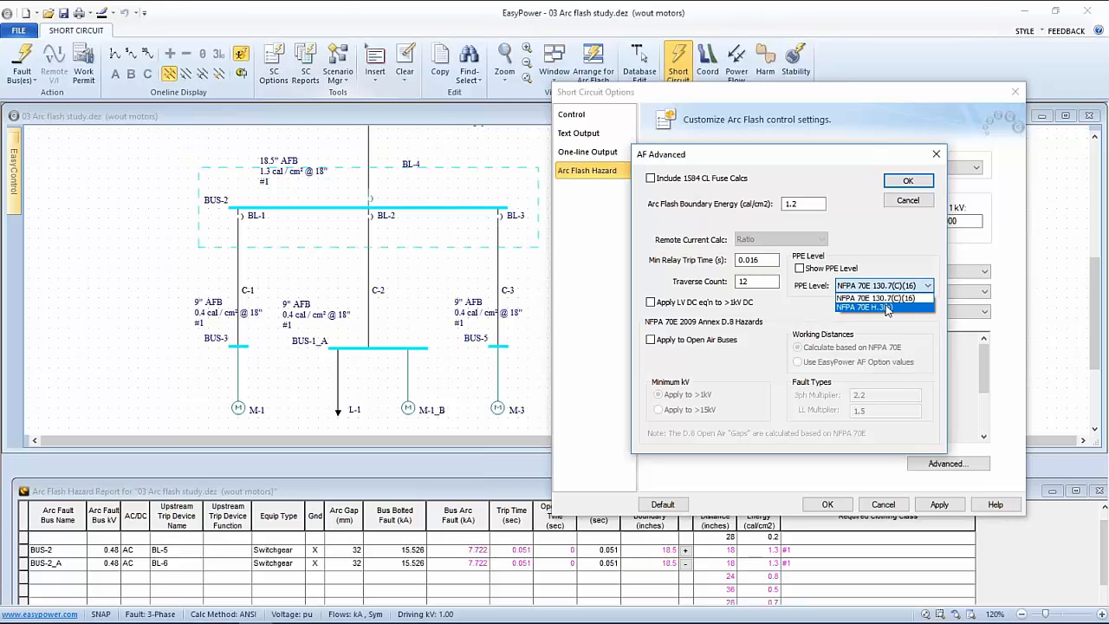
pyautogui.click(889, 307)
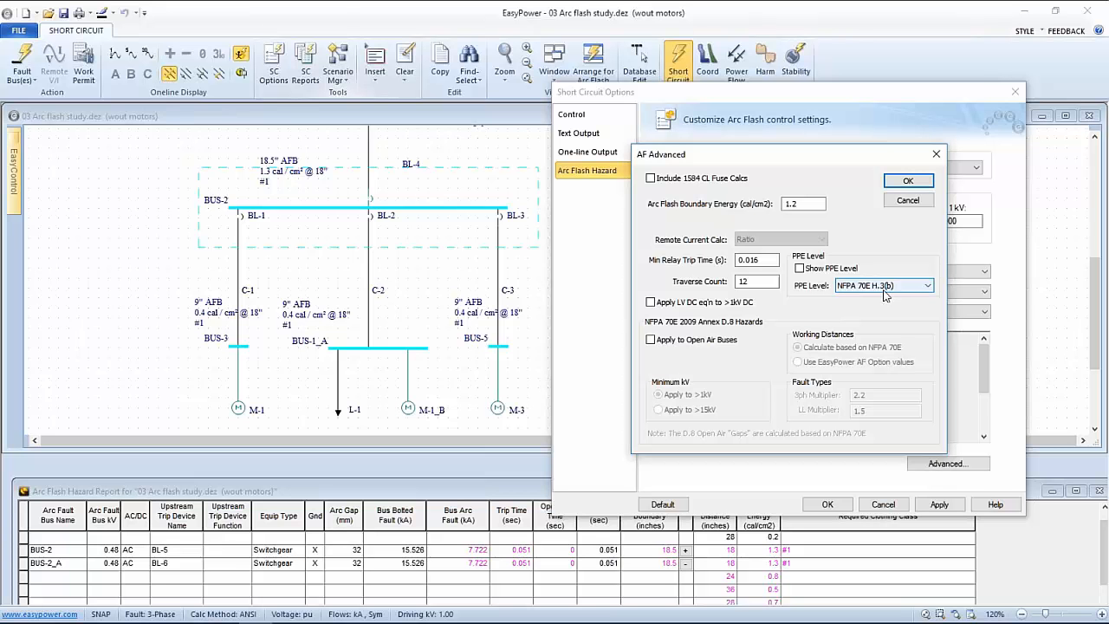
pyautogui.click(899, 184)
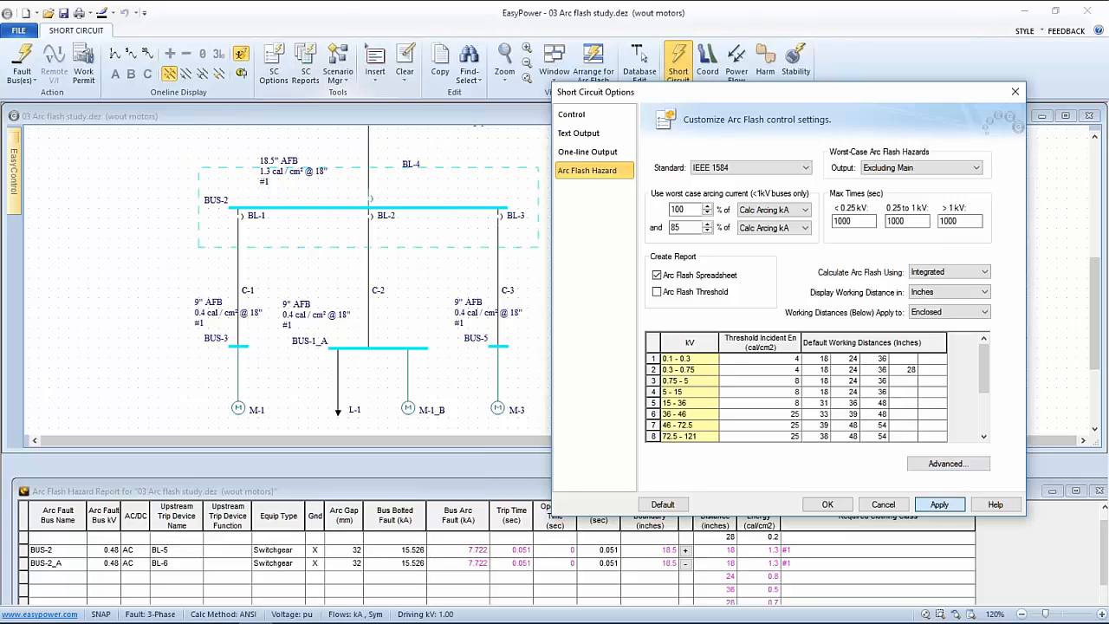
# Step: Apply the changed arc flash settings and close the short circuit options
pyautogui.click(940, 504)
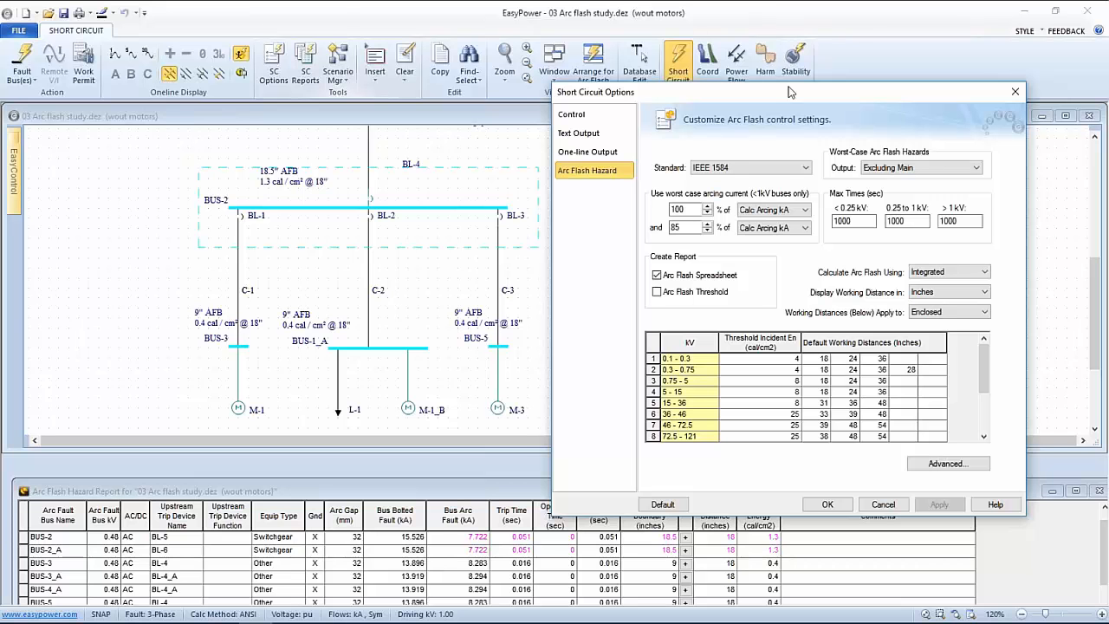
pyautogui.moveTo(788, 91); pyautogui.dragTo(792, 78)
pyautogui.moveTo(791, 79); pyautogui.dragTo(793, 104)
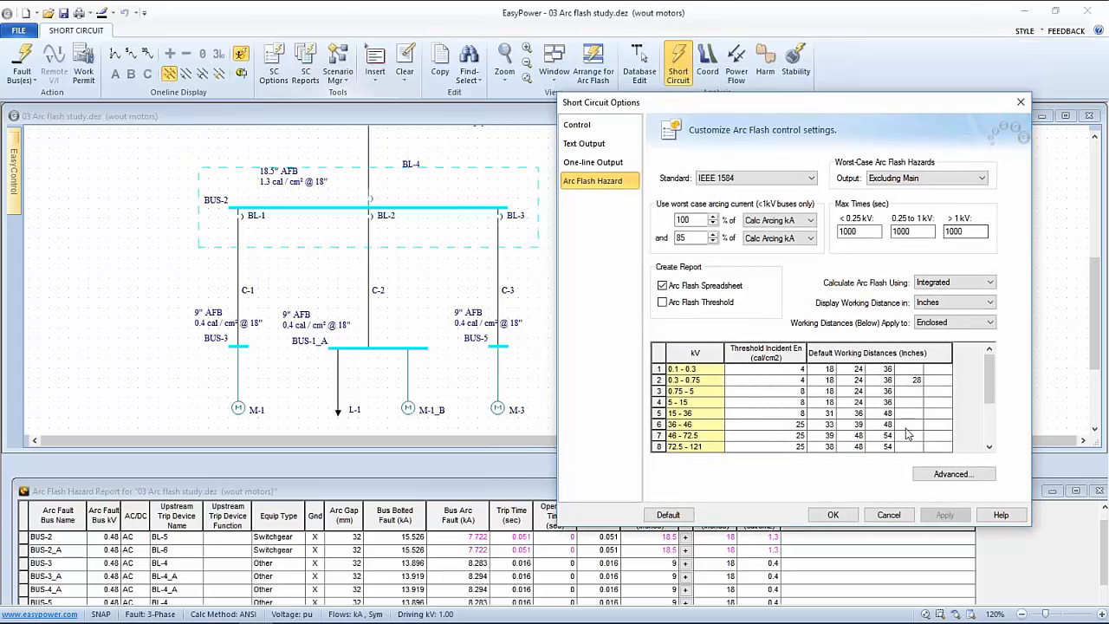
pyautogui.click(832, 515)
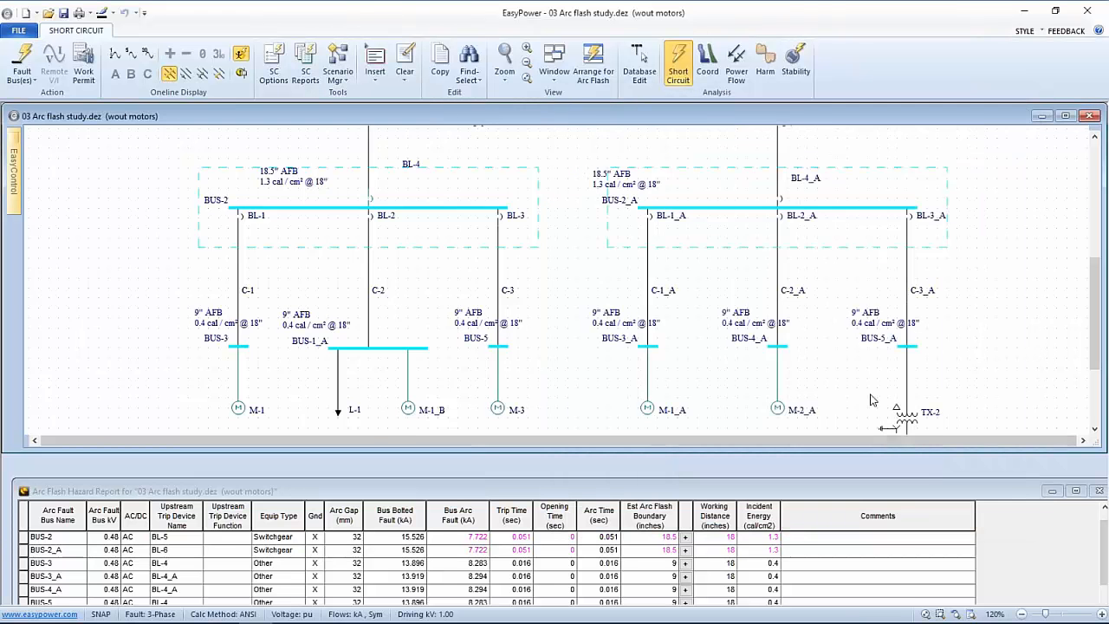
# Step: Return from PNL-1's short circuit results to database editing, saving all temporary changes to the database
pyautogui.moveTo(941, 385); pyautogui.dragTo(614, 138)
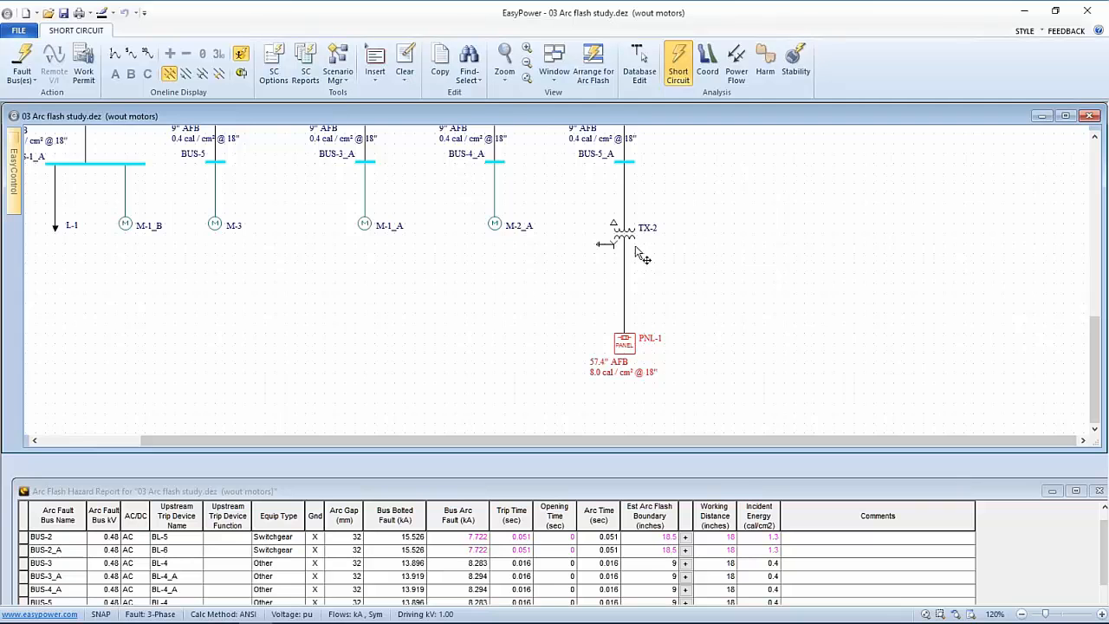
pyautogui.moveTo(640, 255); pyautogui.dragTo(624, 253)
pyautogui.moveTo(651, 363); pyautogui.dragTo(564, 349)
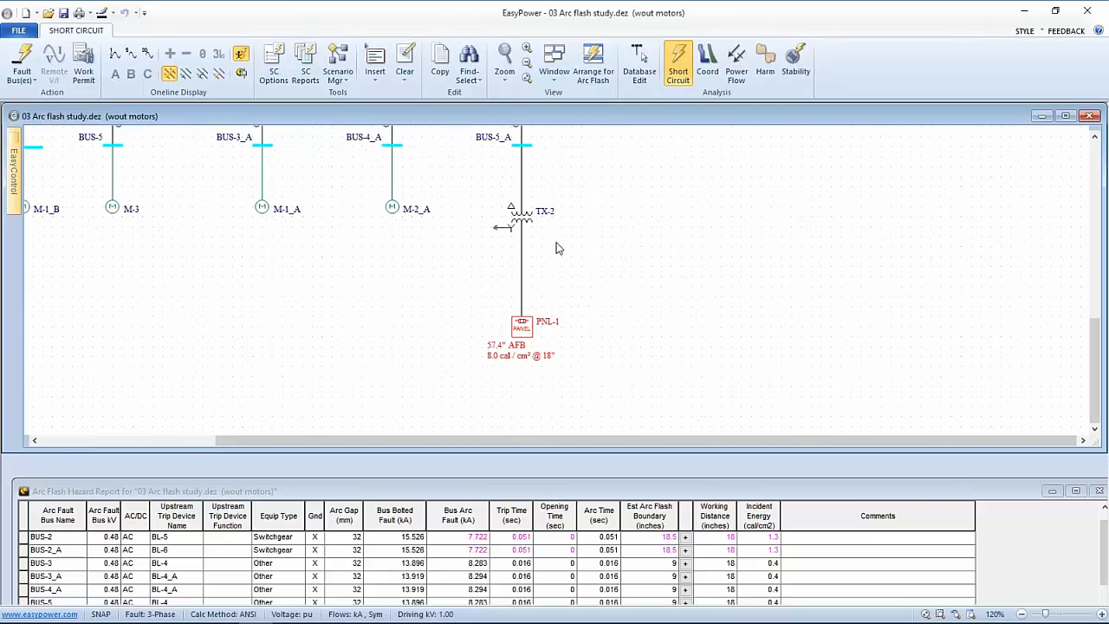
pyautogui.click(640, 65)
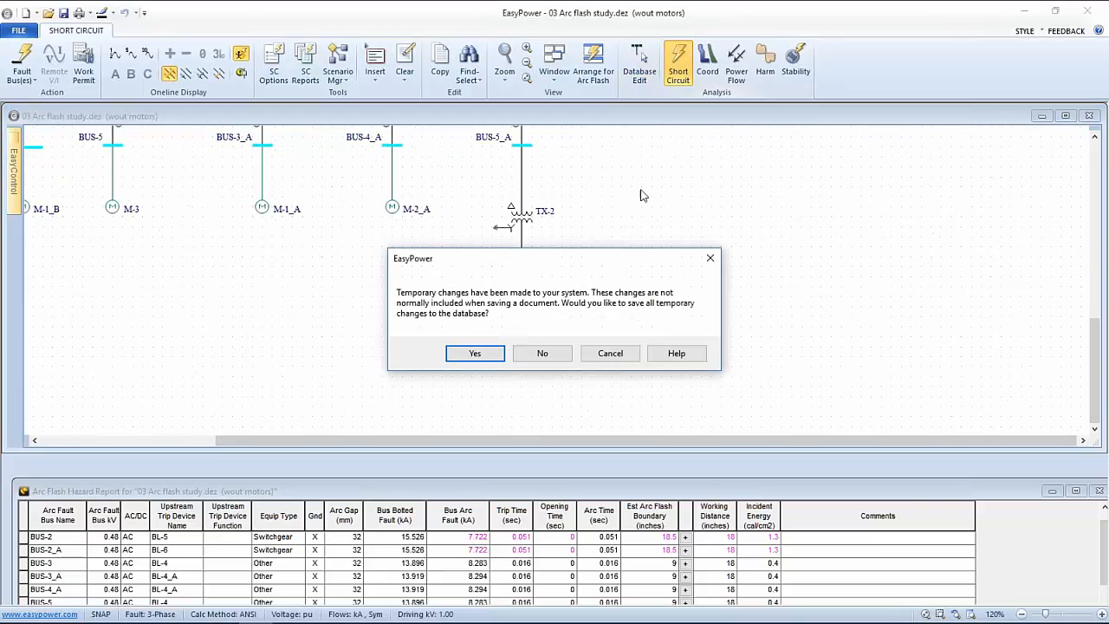
pyautogui.click(496, 355)
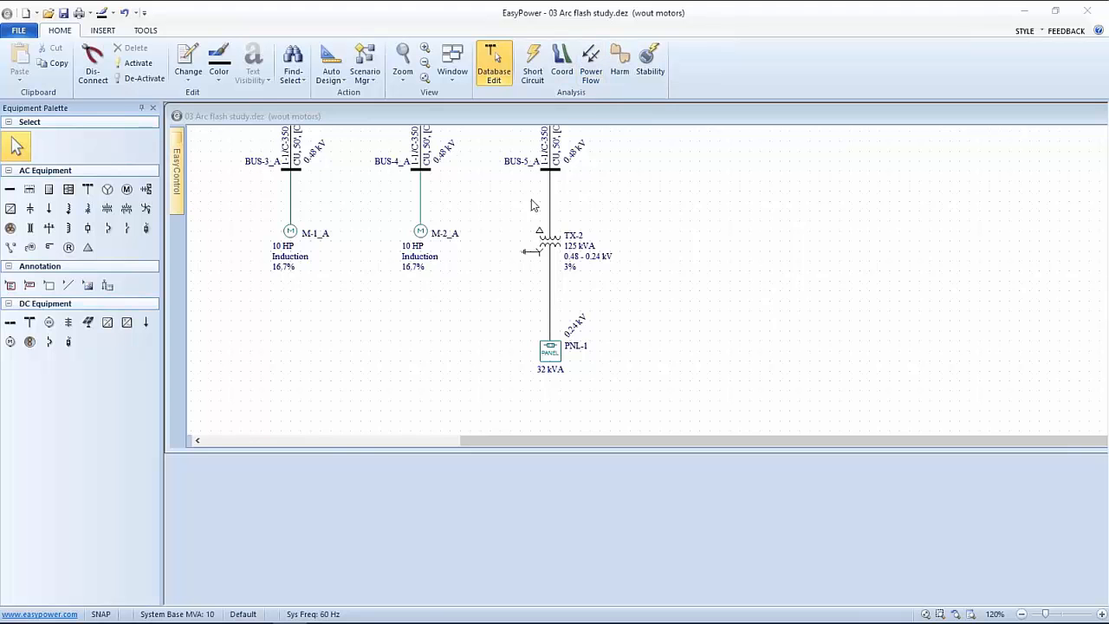
# Step: Re-enter the short circuit focus, fault the buses and show the momentary fault currents on the one-line
pyautogui.click(537, 66)
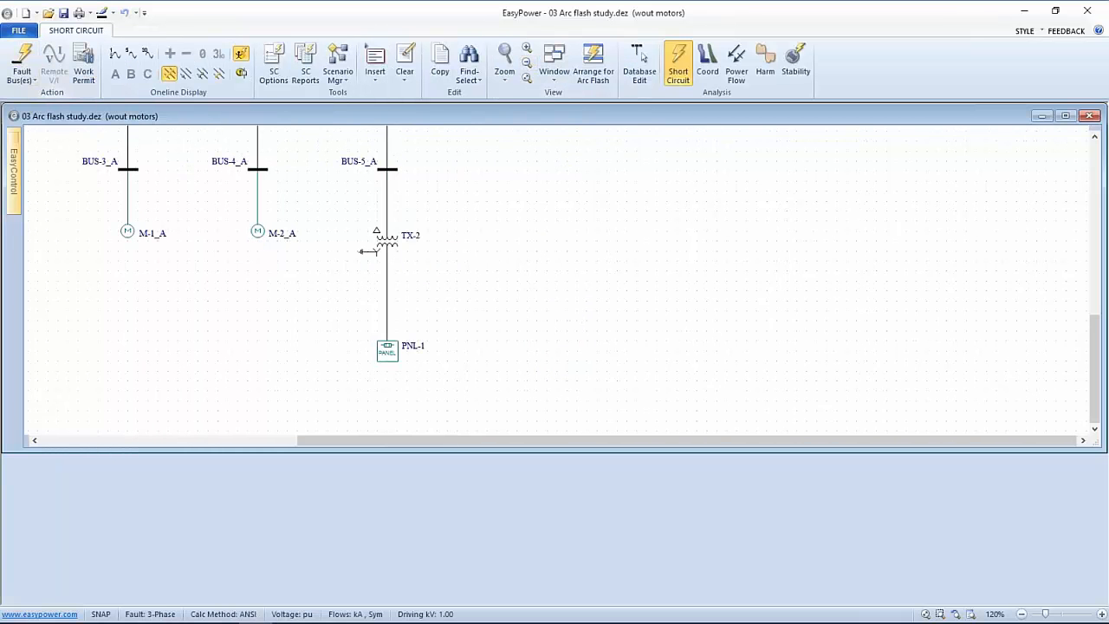
pyautogui.click(24, 57)
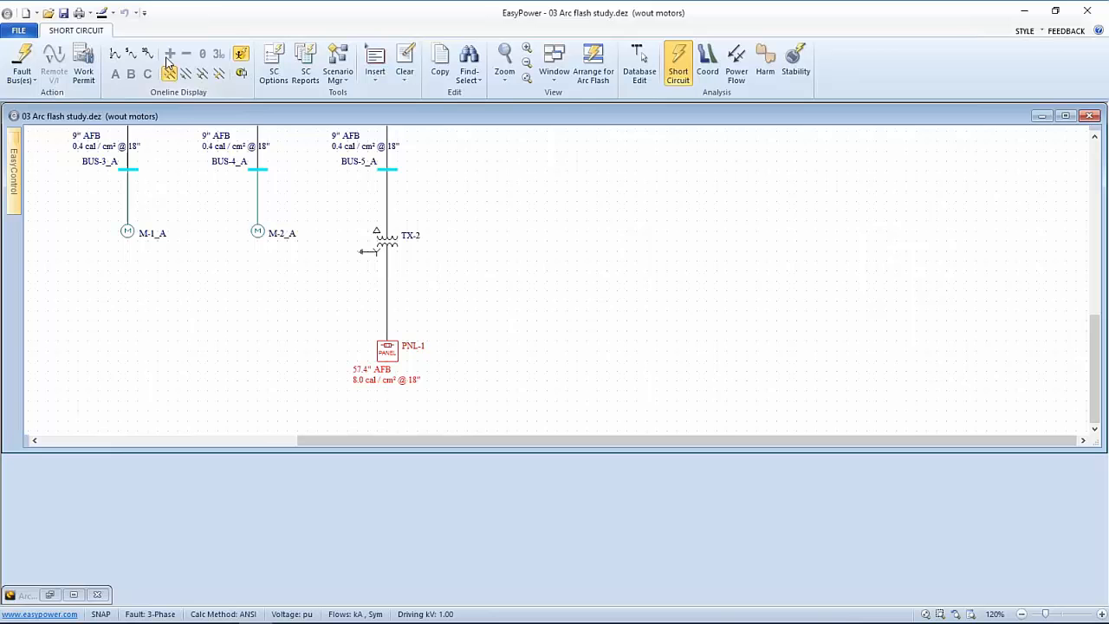
pyautogui.click(115, 55)
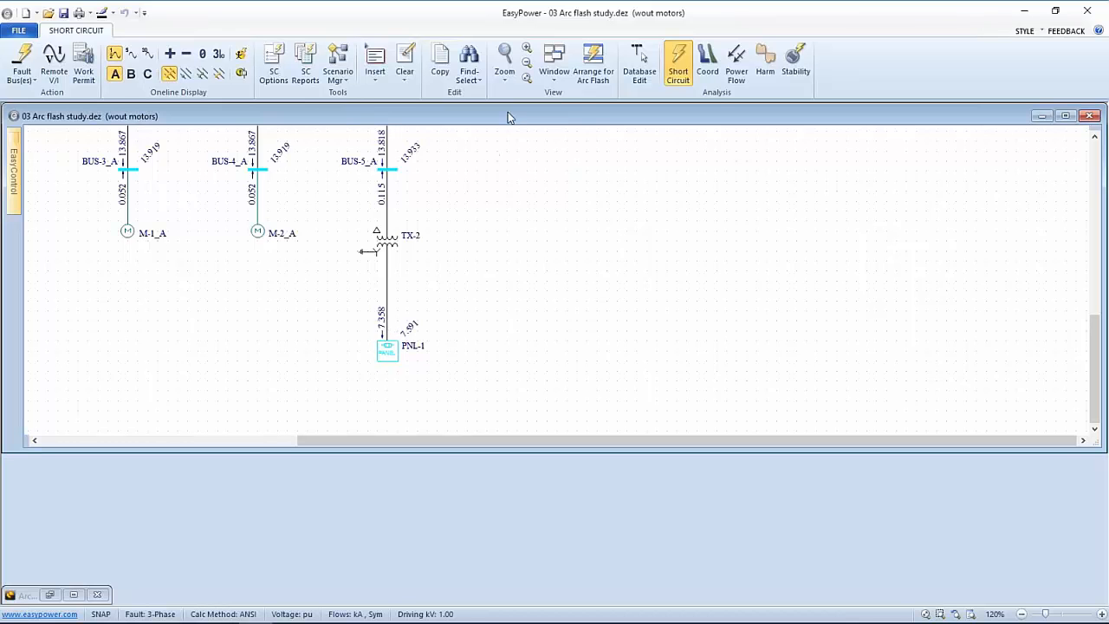
# Step: Arrange the windows for arc flash and examine the PNL-1 row in the Arc Flash Hazard Report
pyautogui.click(593, 63)
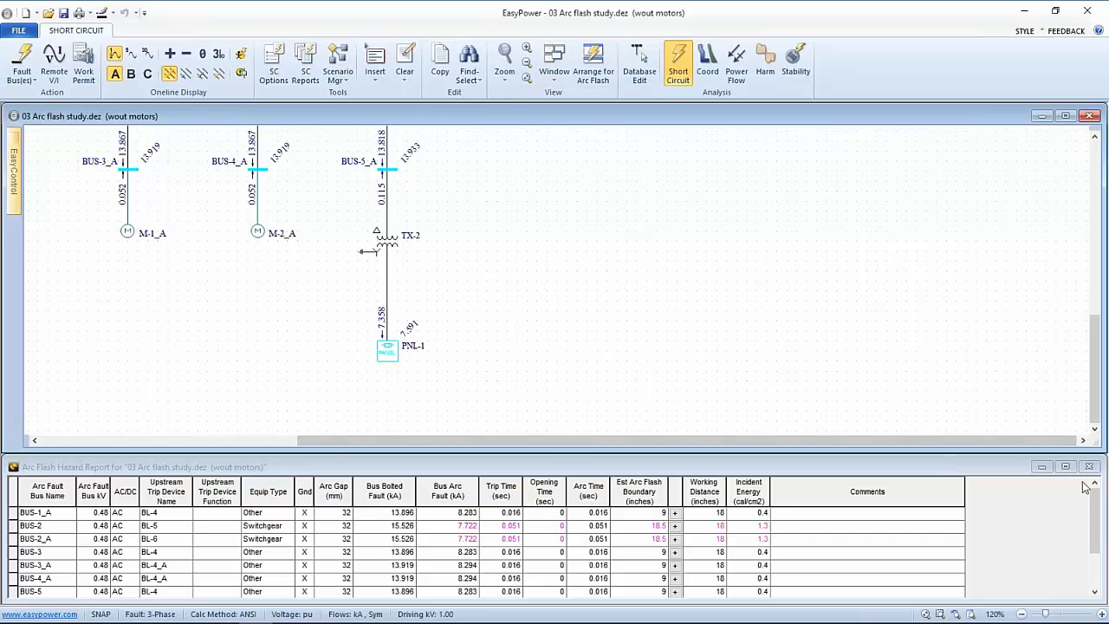
pyautogui.moveTo(1090, 503); pyautogui.dragTo(1097, 530)
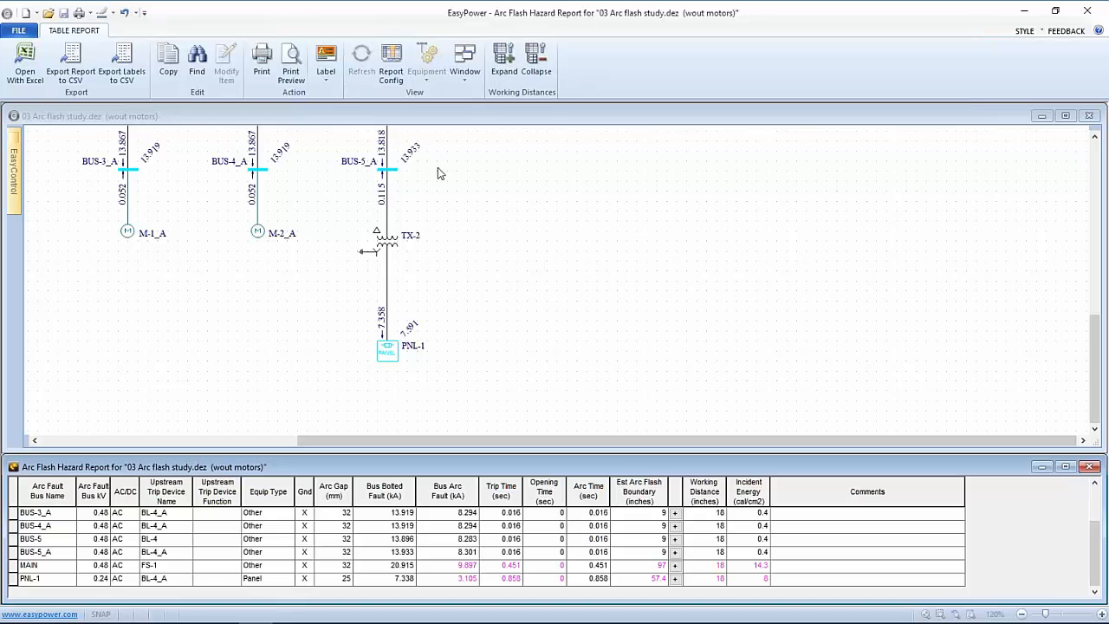
# Step: Switch the one-line display back to arc flash hazards and move PNL-1's result text to the left of the panel
pyautogui.click(194, 162)
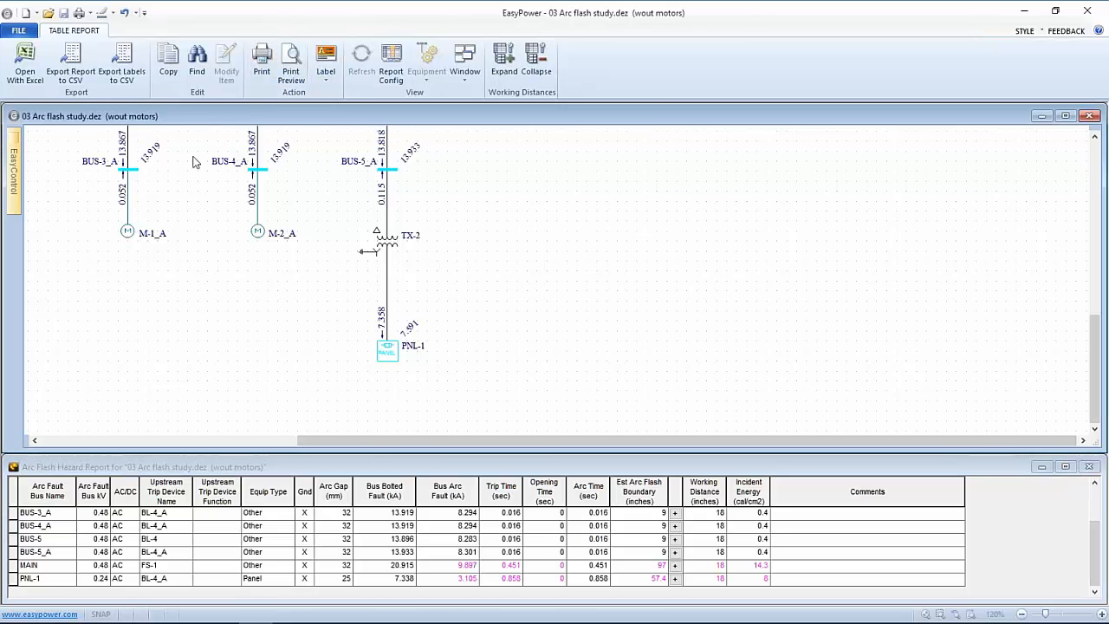
pyautogui.click(241, 57)
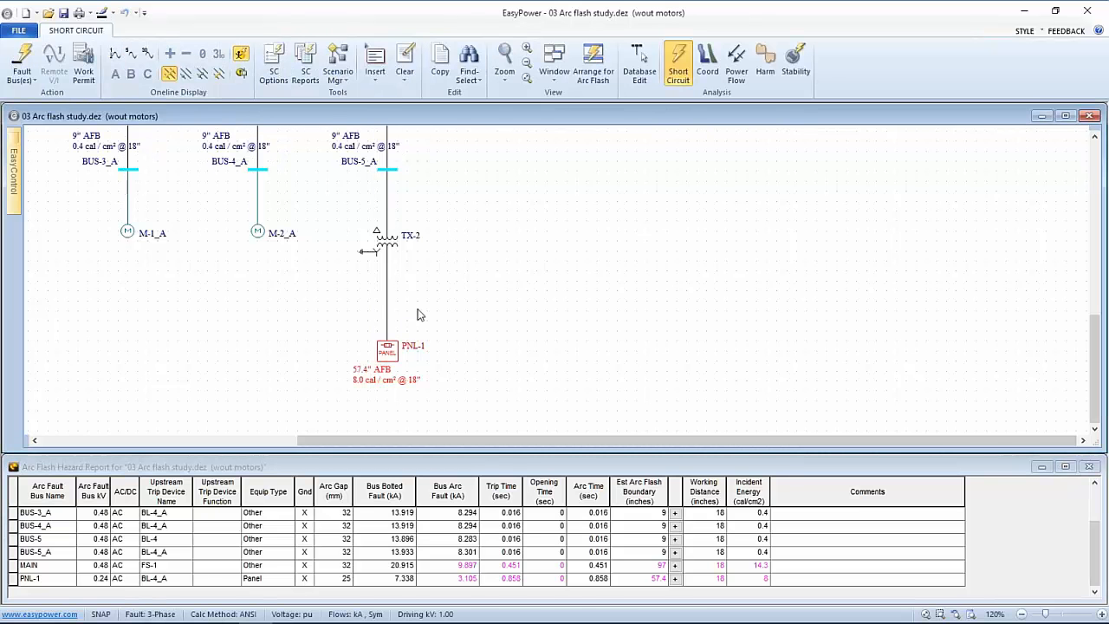
pyautogui.moveTo(380, 373); pyautogui.dragTo(319, 371)
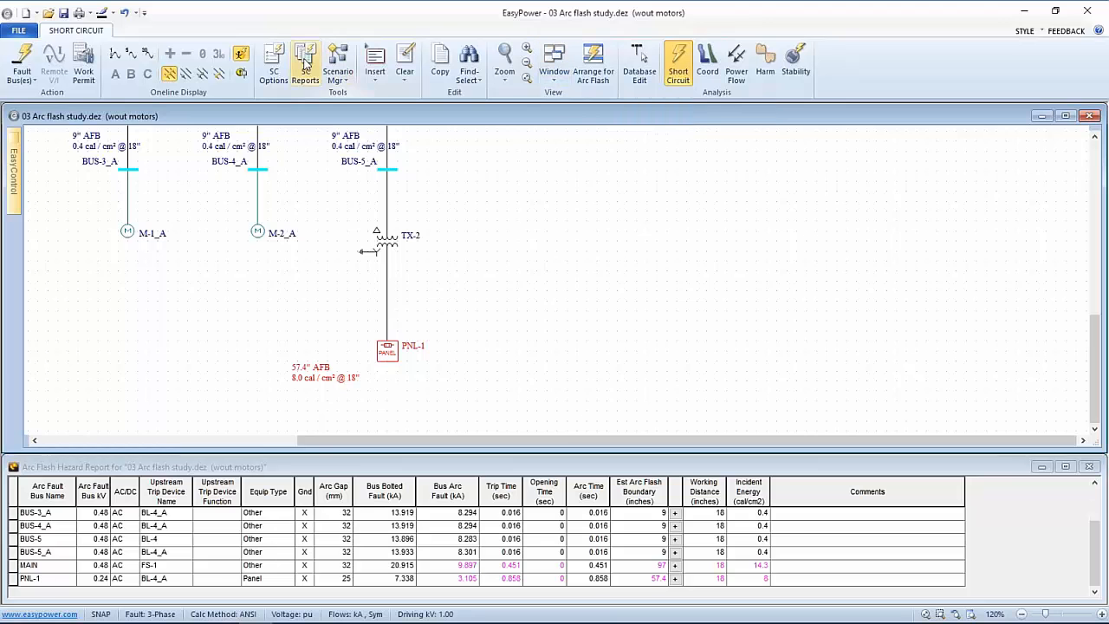
# Step: Open the short circuit options clear of PNL-1, set the worst-case arc flash output to Including Main and apply it
pyautogui.click(289, 68)
pyautogui.moveTo(487, 102); pyautogui.dragTo(701, 59)
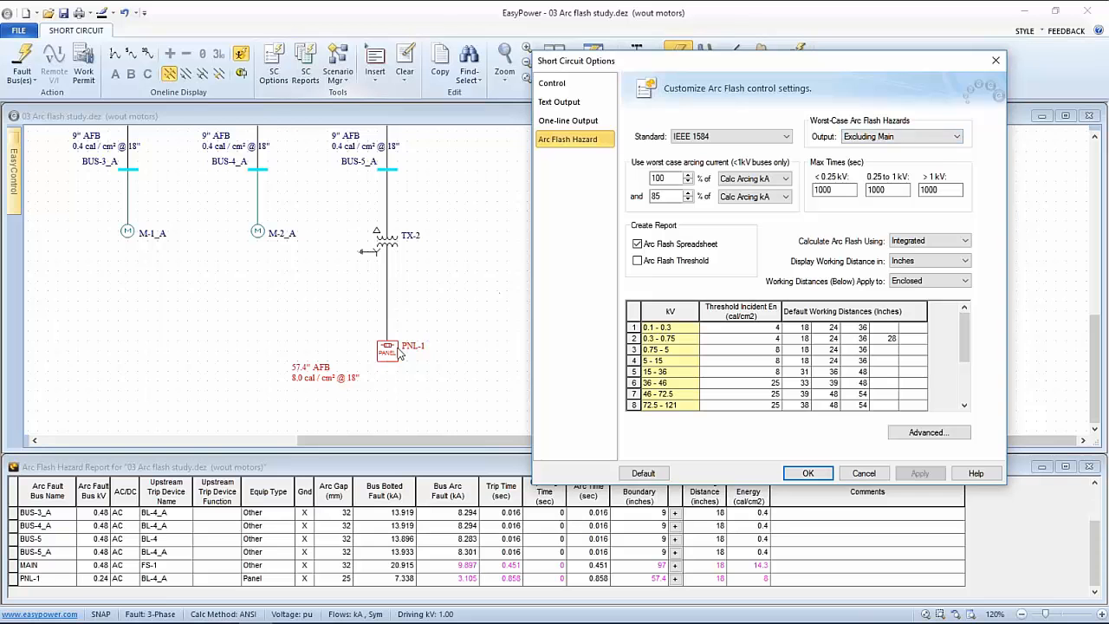
pyautogui.click(944, 136)
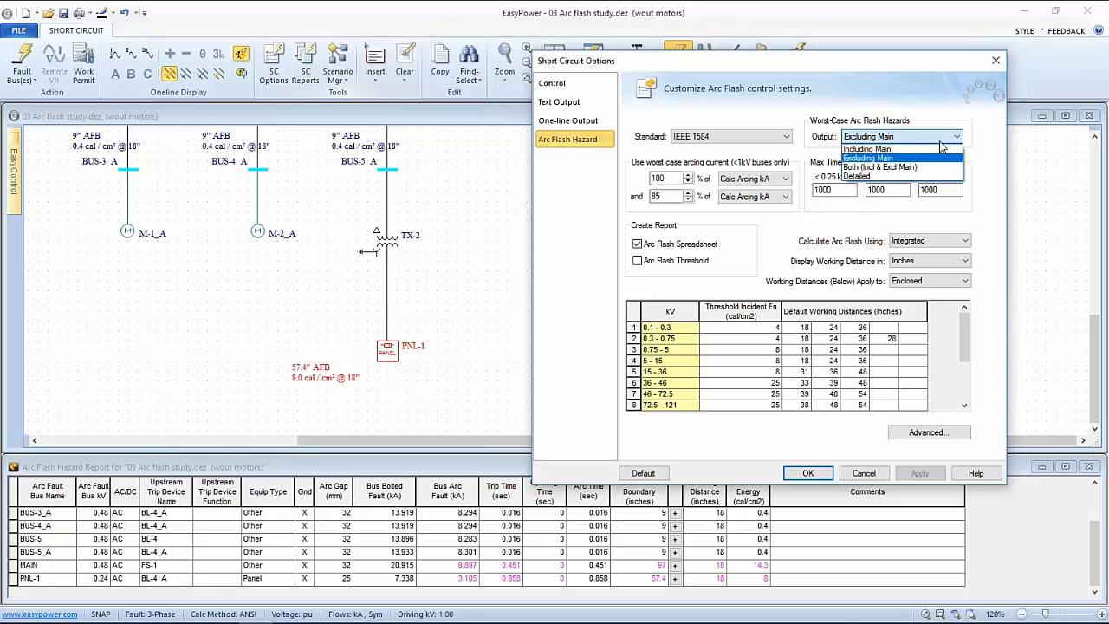
pyautogui.click(893, 160)
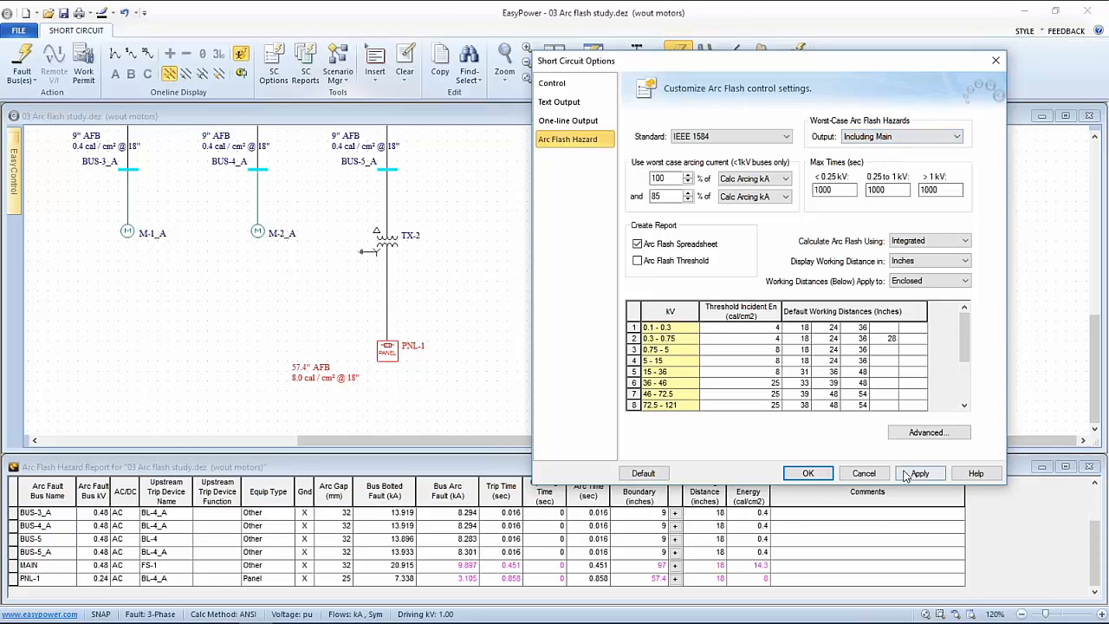
pyautogui.click(917, 474)
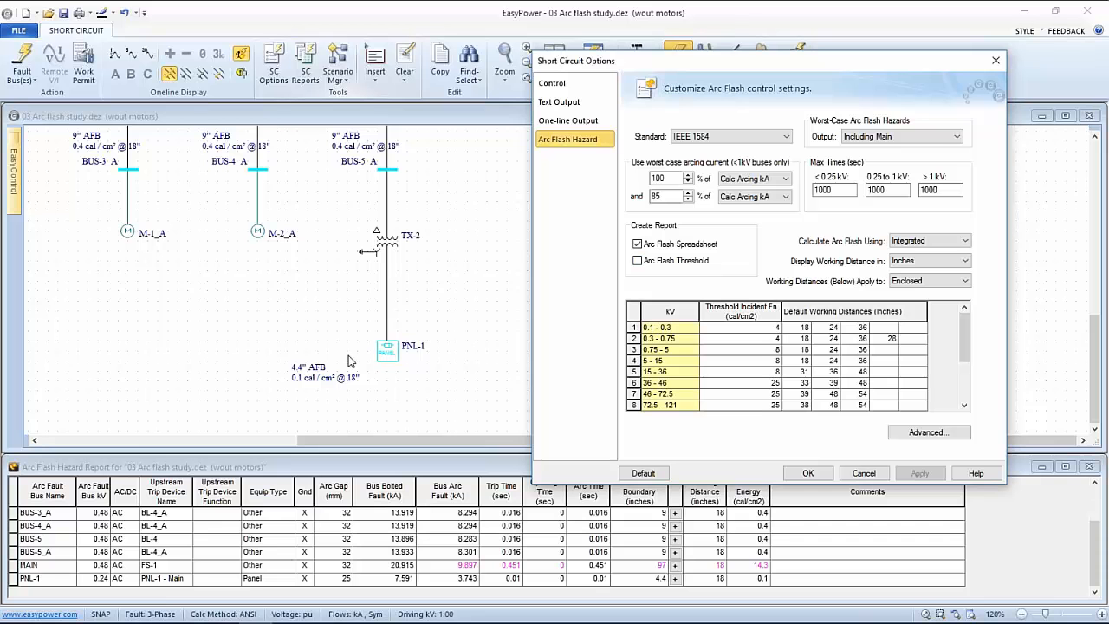
# Step: Set the worst-case output to Excluding Main and calculate arc flash using Momentary, applying and accepting the options
pyautogui.click(945, 137)
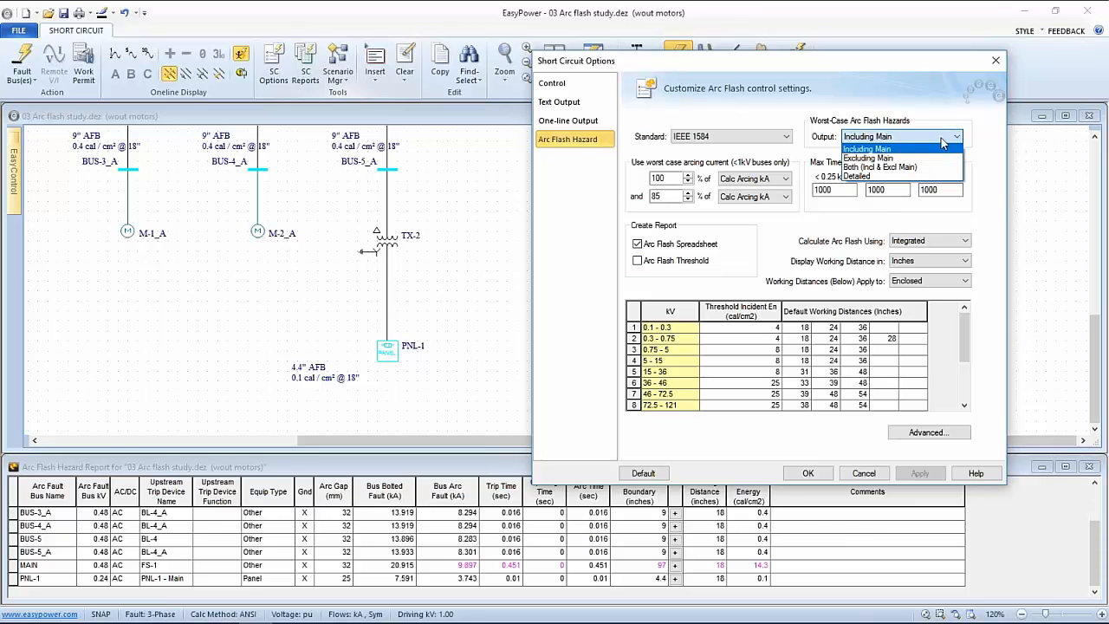
pyautogui.click(884, 158)
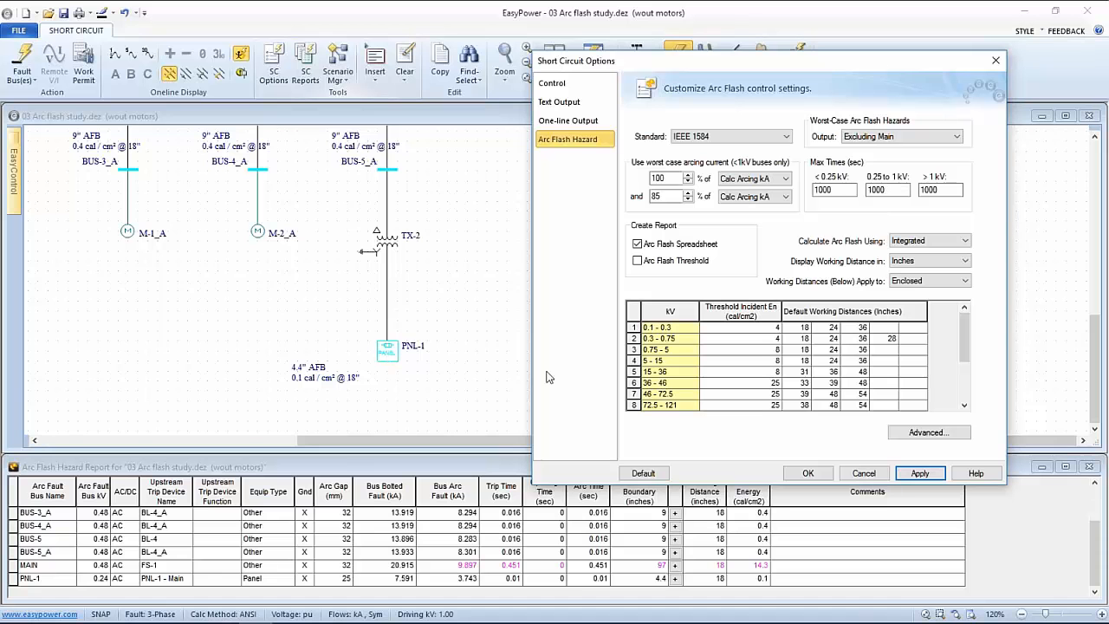
pyautogui.click(895, 242)
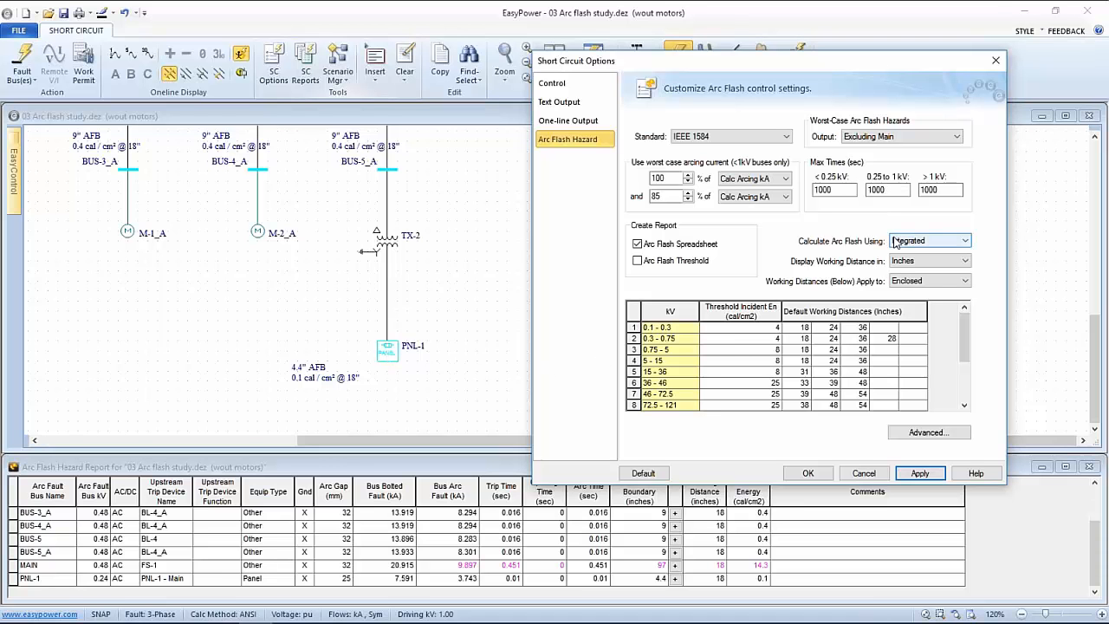
pyautogui.click(896, 243)
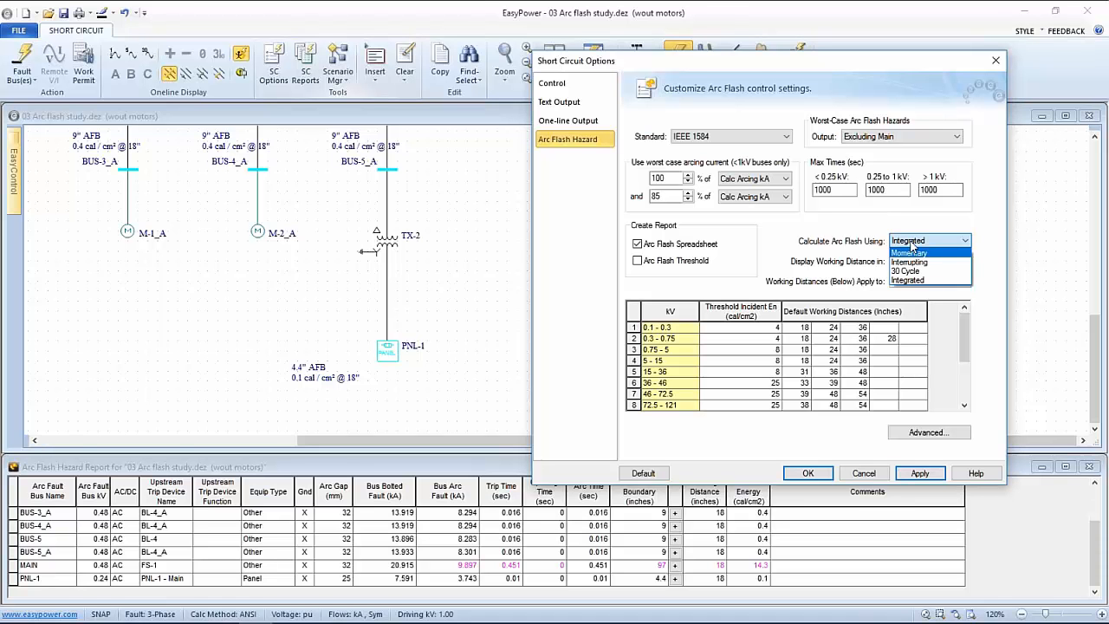
pyautogui.click(914, 254)
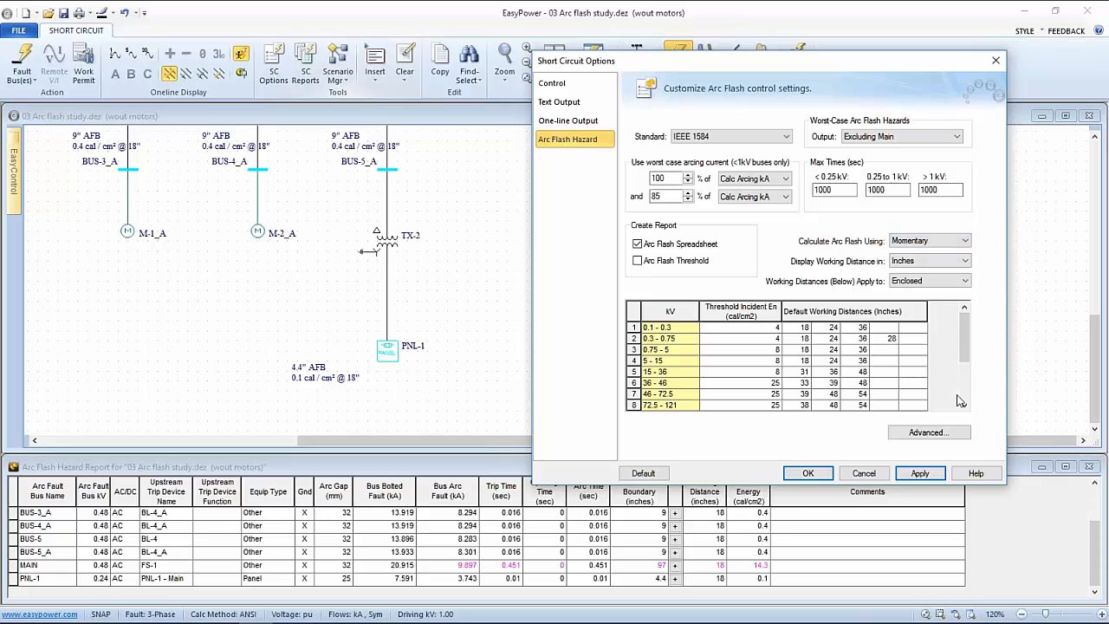
pyautogui.click(919, 473)
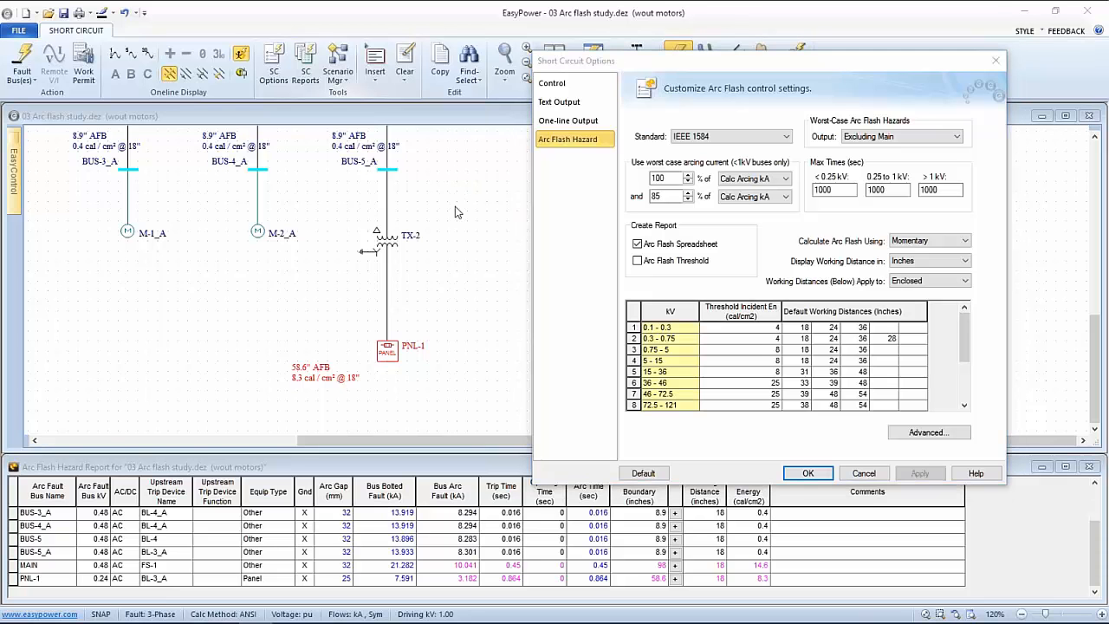
pyautogui.click(804, 474)
# Step: Trace the feed between PNL-1 and its upstream breaker BL-3_A through TX-2 and BUS-5_A on the one-line
pyautogui.moveTo(502, 212); pyautogui.dragTo(530, 344)
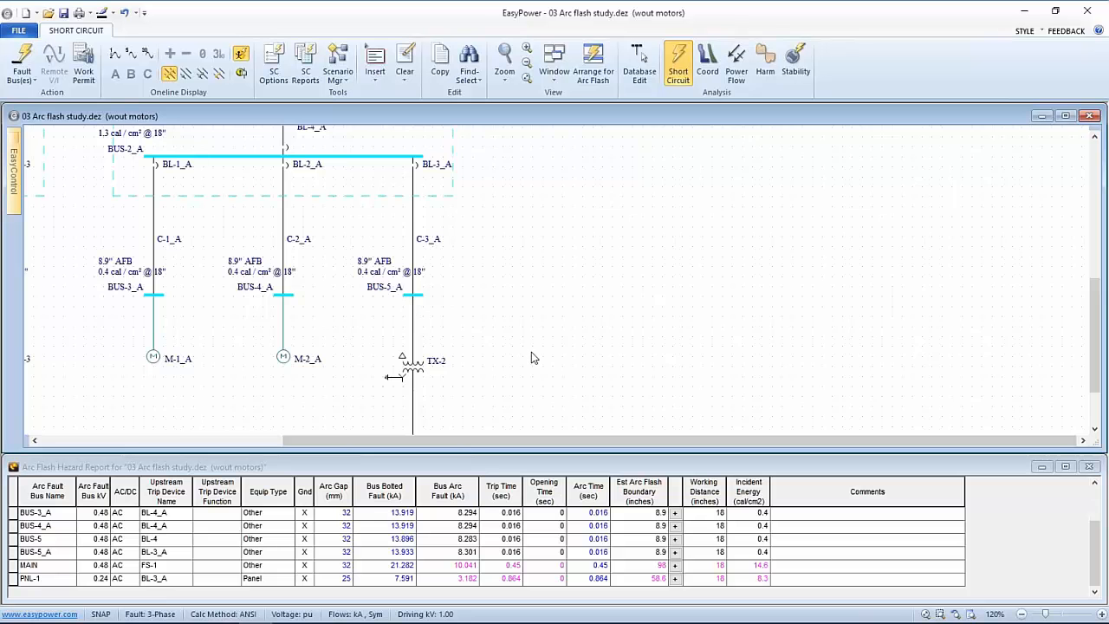
pyautogui.scroll(-4, 530, 304)
pyautogui.scroll(3, 532, 310)
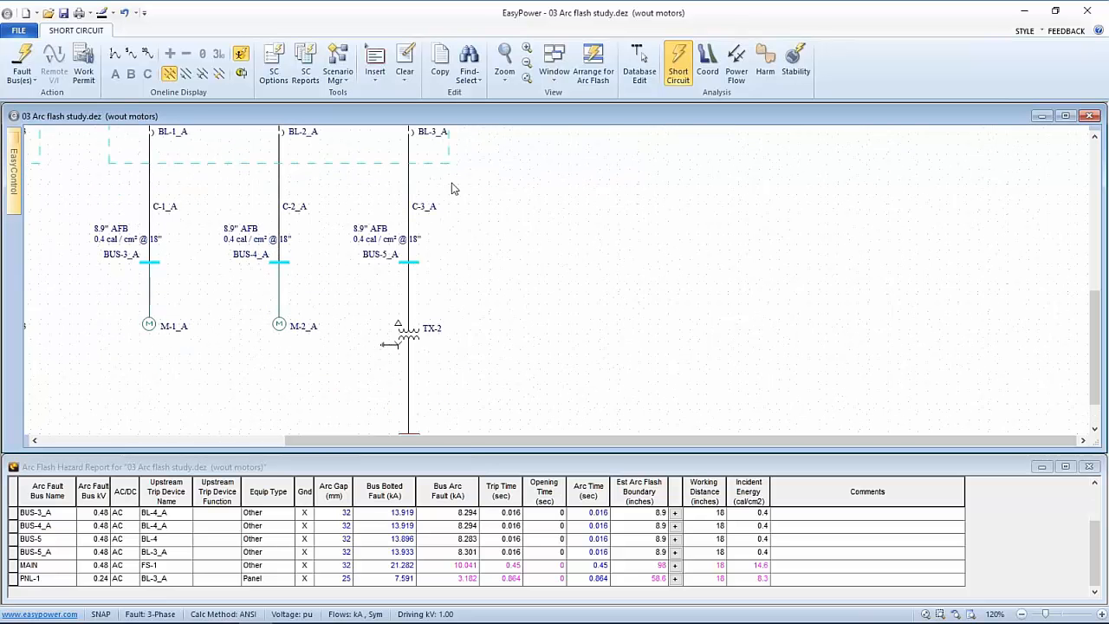
pyautogui.moveTo(464, 187); pyautogui.dragTo(491, 249)
pyautogui.scroll(1, 502, 260)
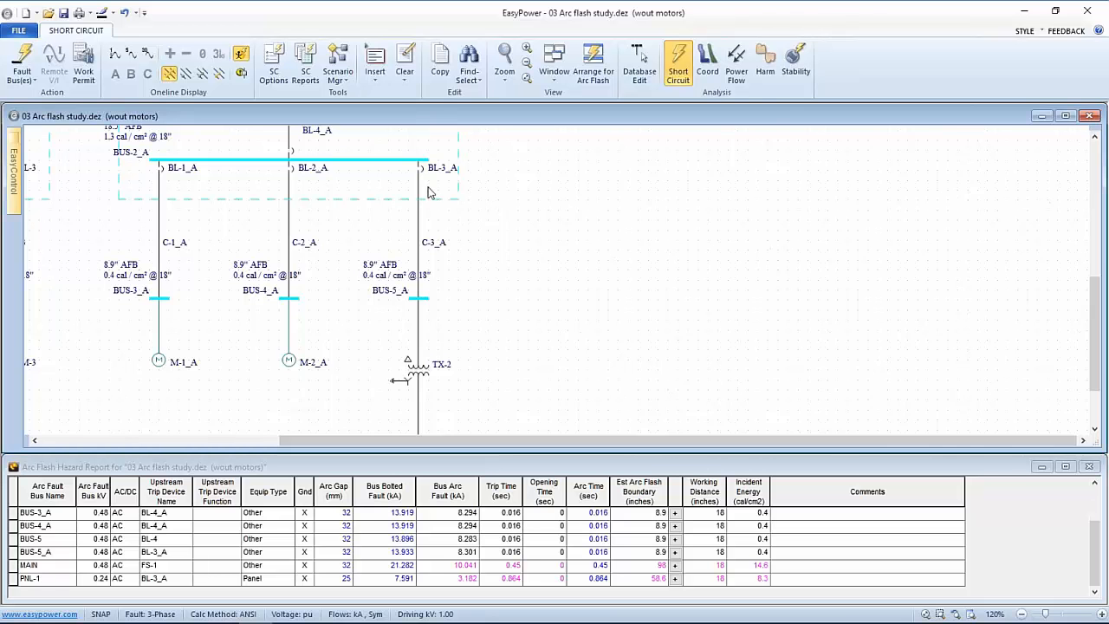
pyautogui.scroll(-3, 513, 277)
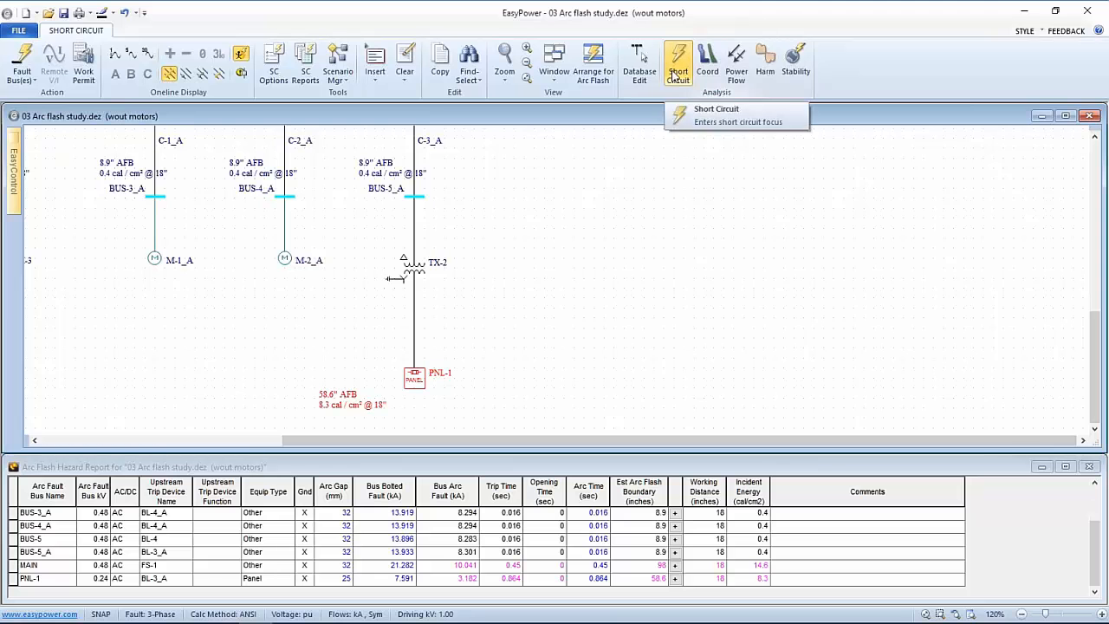
# Step: Set the arc flash maximum time for buses below 0.25 kV to .5 seconds, apply it and accept the short circuit options
pyautogui.click(273, 62)
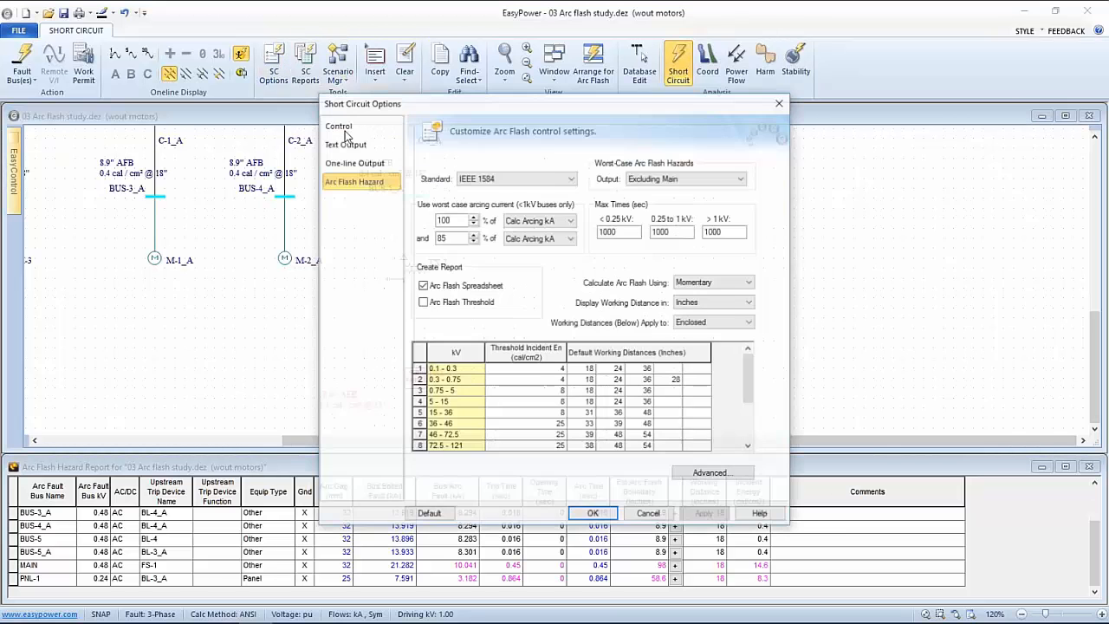
pyautogui.moveTo(576, 107); pyautogui.dragTo(827, 80)
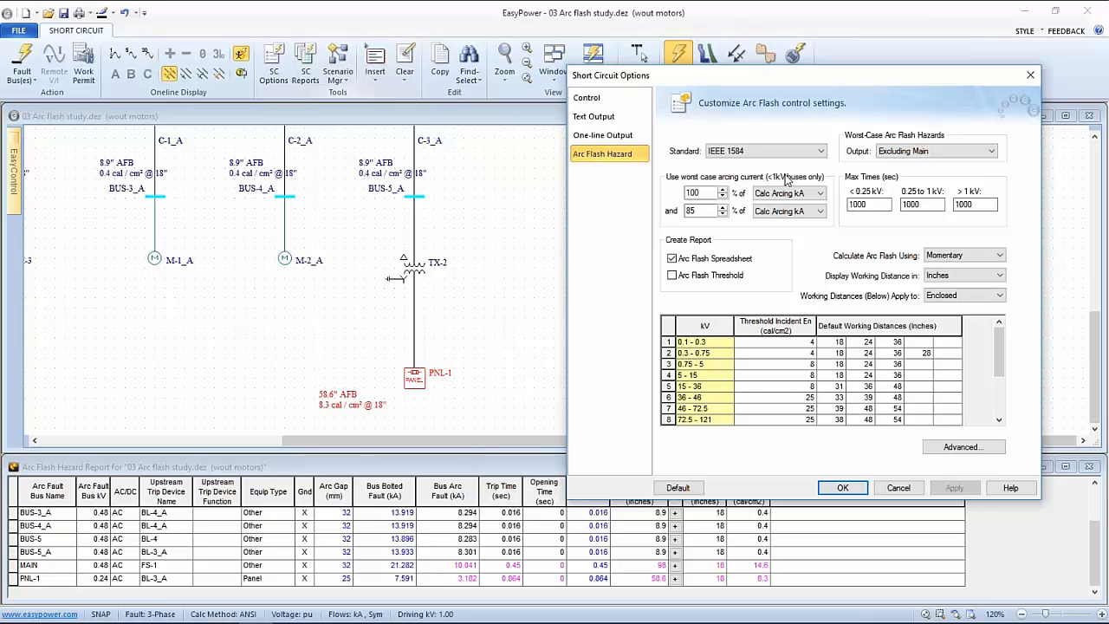
pyautogui.doubleClick(877, 204)
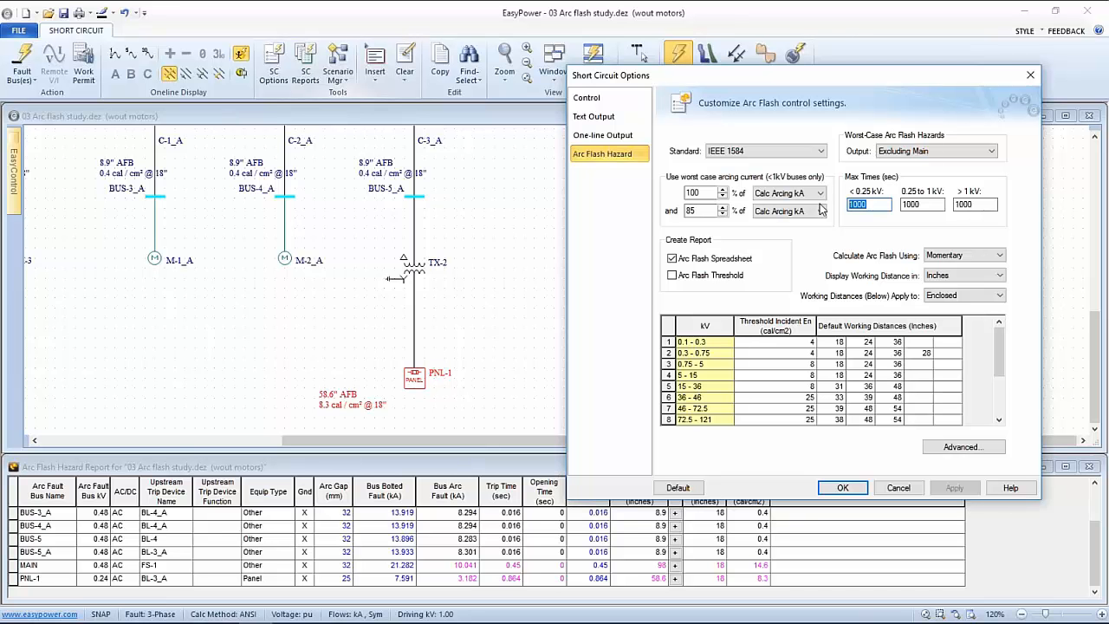
pyautogui.press('BackSpace')
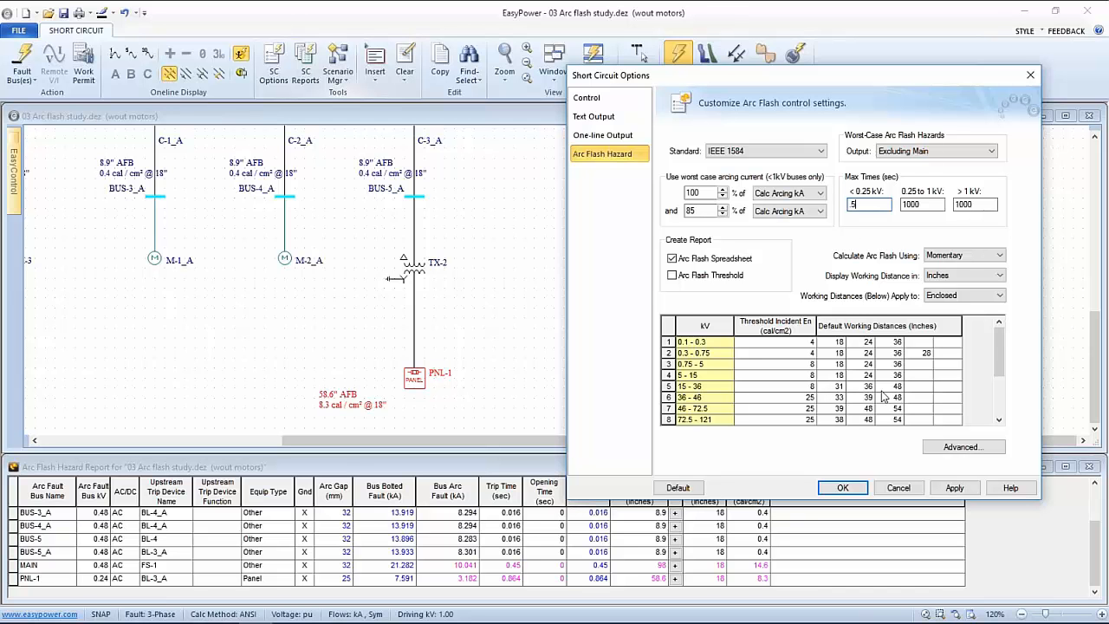
pyautogui.click(953, 488)
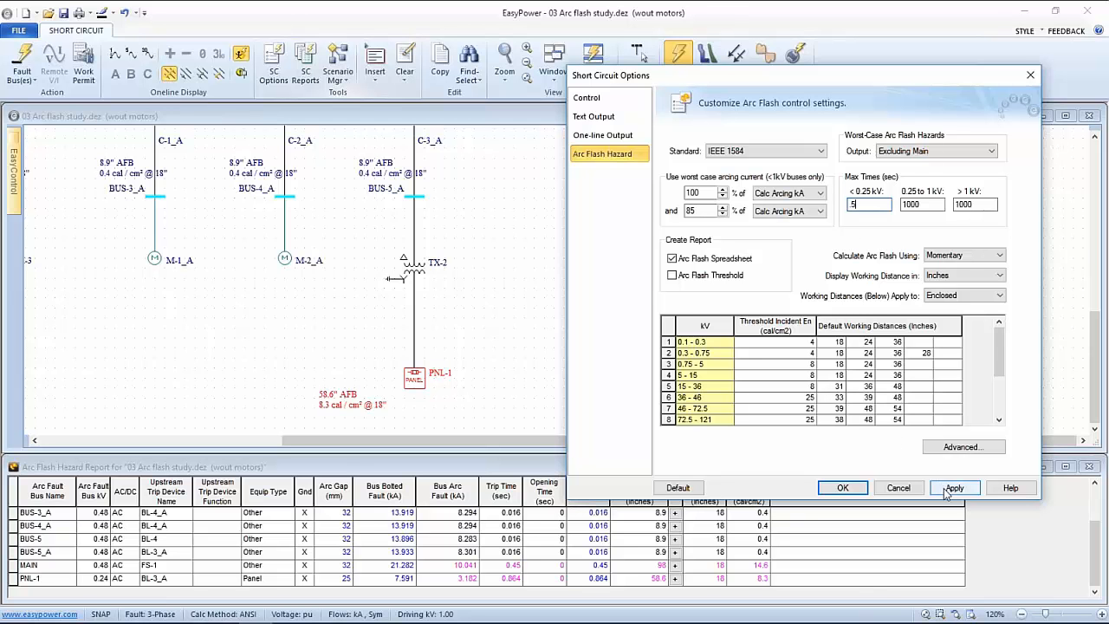
pyautogui.click(839, 487)
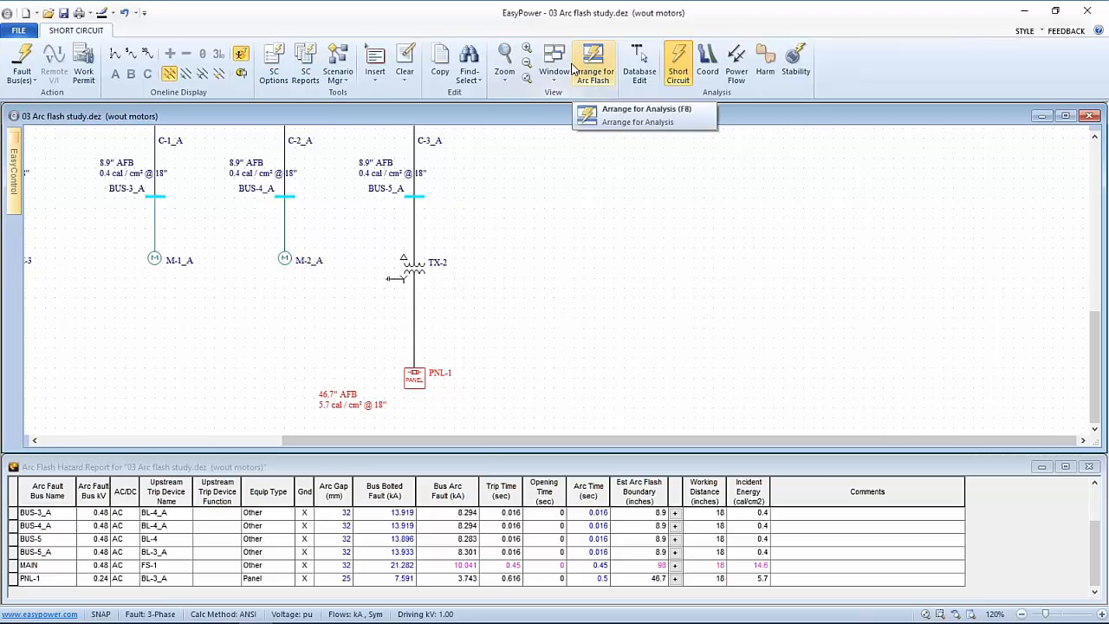
# Step: Set the arc flash maximum time for 0.25 to 1 kV buses to 2 seconds, apply it and accept the short circuit options
pyautogui.click(275, 63)
pyautogui.moveTo(483, 110); pyautogui.dragTo(748, 76)
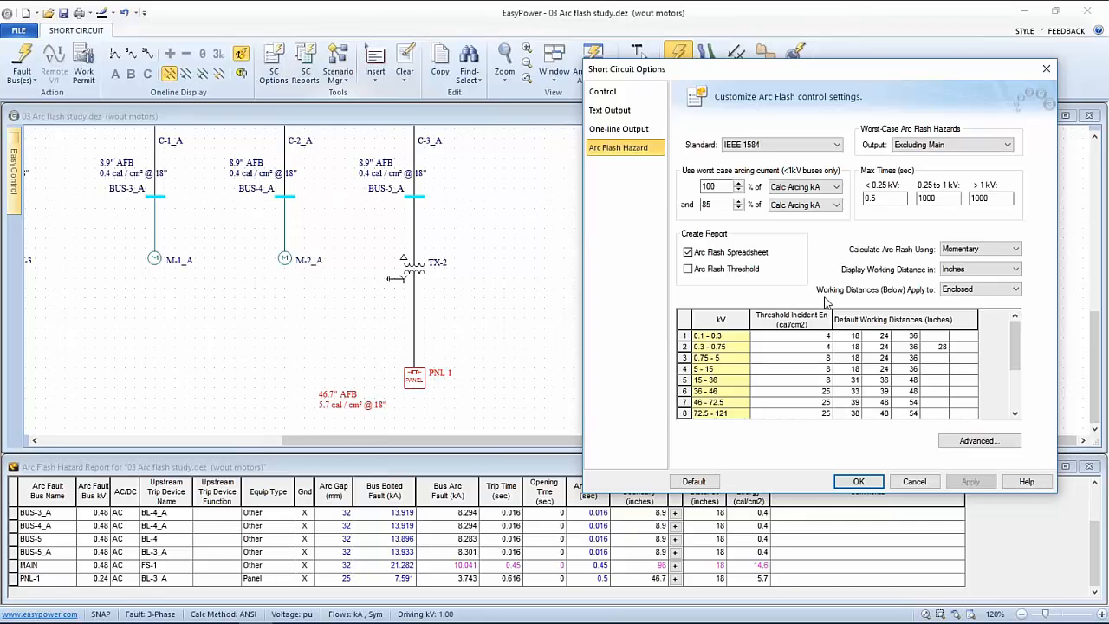
pyautogui.click(868, 199)
pyautogui.moveTo(759, 74); pyautogui.dragTo(687, 122)
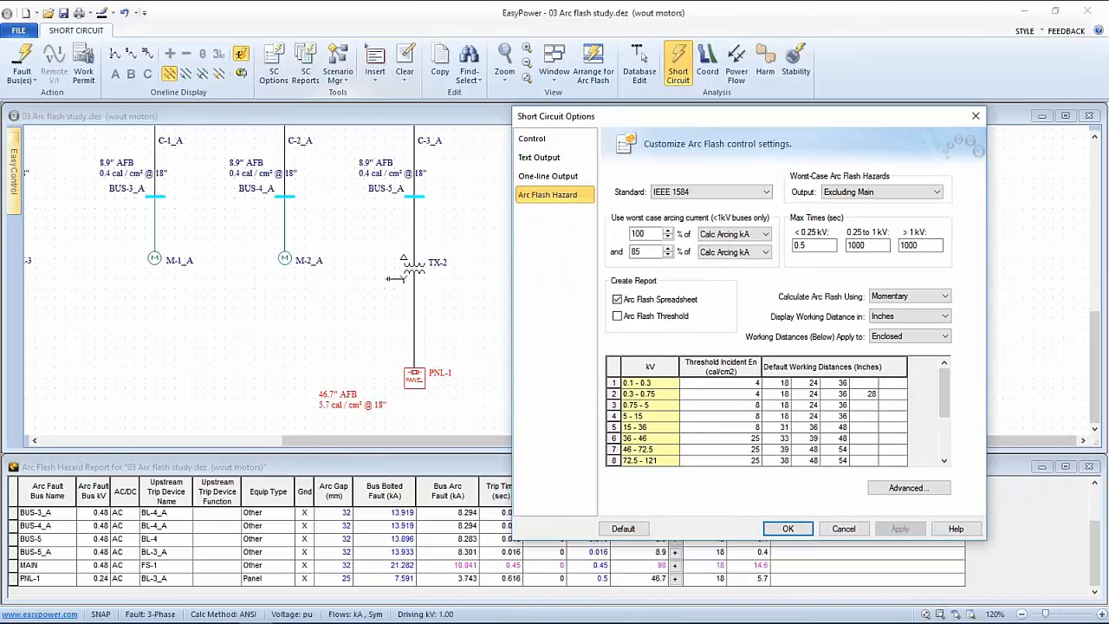
pyautogui.moveTo(770, 122); pyautogui.dragTo(746, 69)
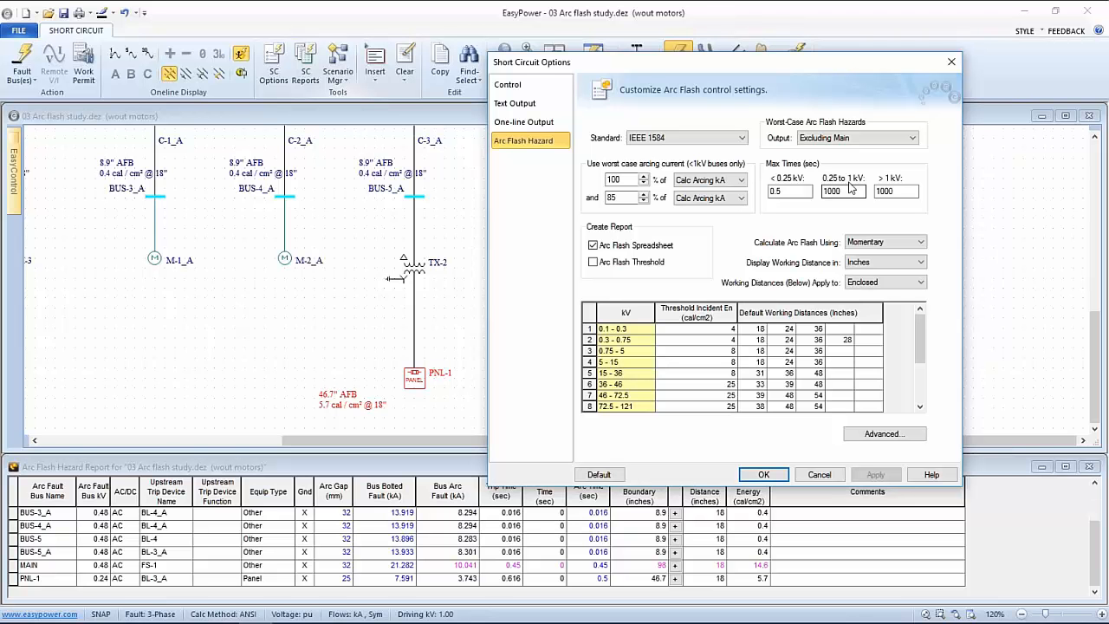
pyautogui.doubleClick(846, 191)
pyautogui.click(802, 192)
pyautogui.doubleClick(852, 191)
pyautogui.write('2')
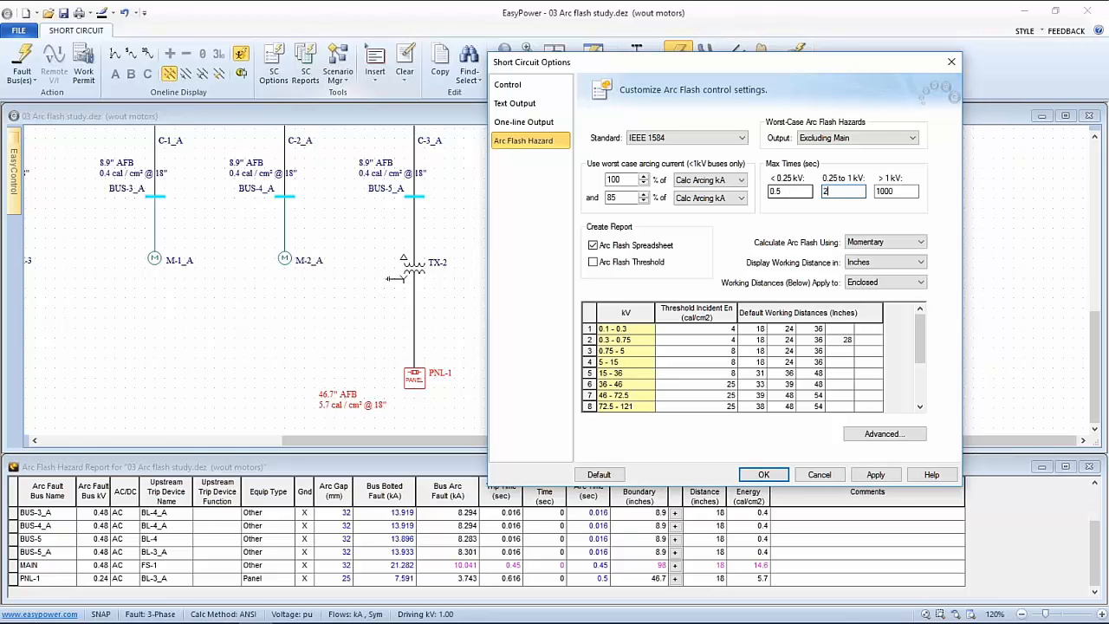
pyautogui.click(876, 475)
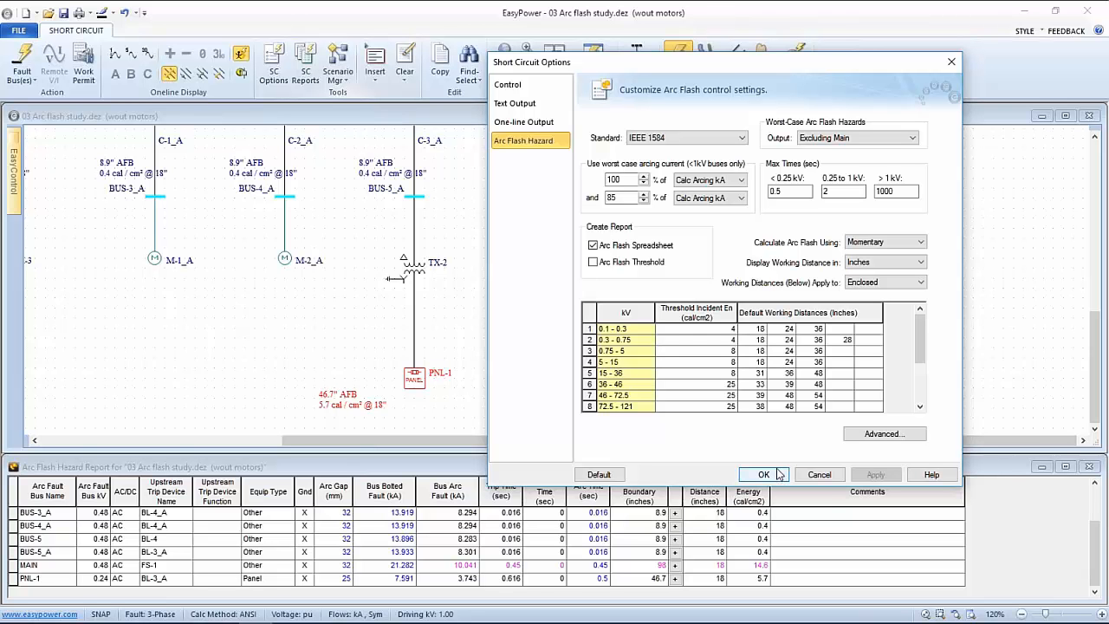
pyautogui.click(838, 192)
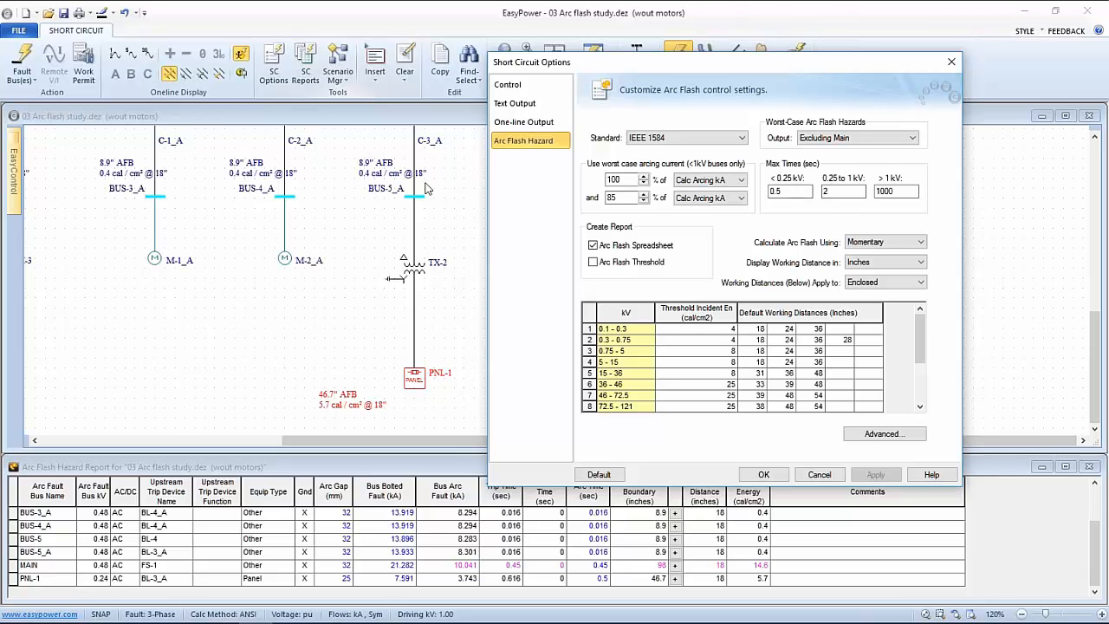
pyautogui.click(790, 192)
pyautogui.click(783, 192)
pyautogui.click(762, 475)
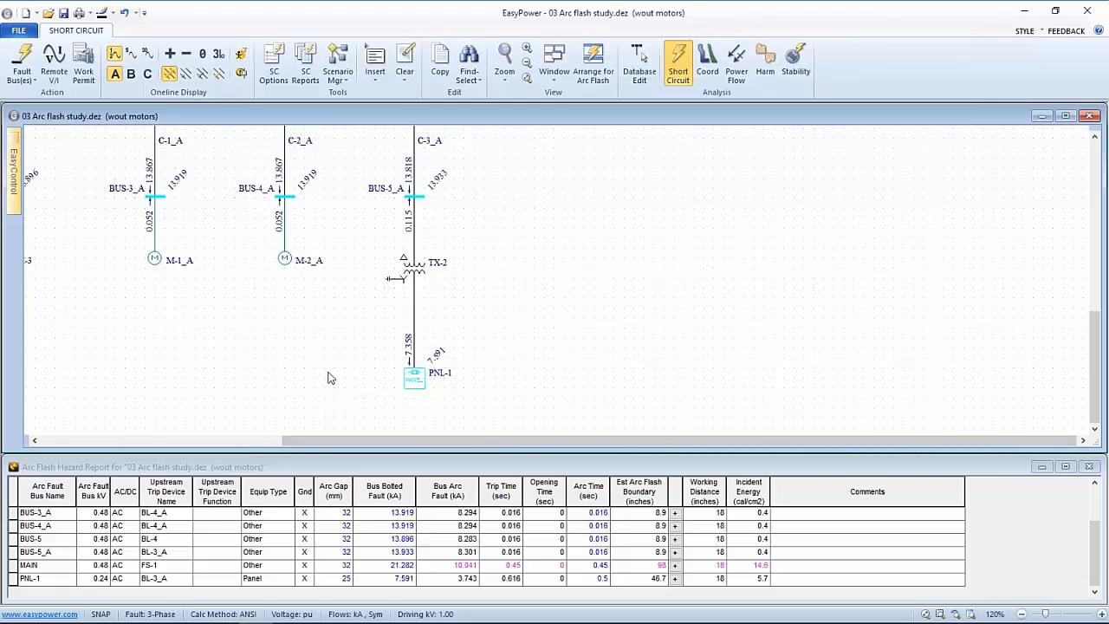
# Step: Set the worst-case arc flash output to Including Main, accept the short circuit options and display the arc flash hazards on the one-line
pyautogui.click(425, 379)
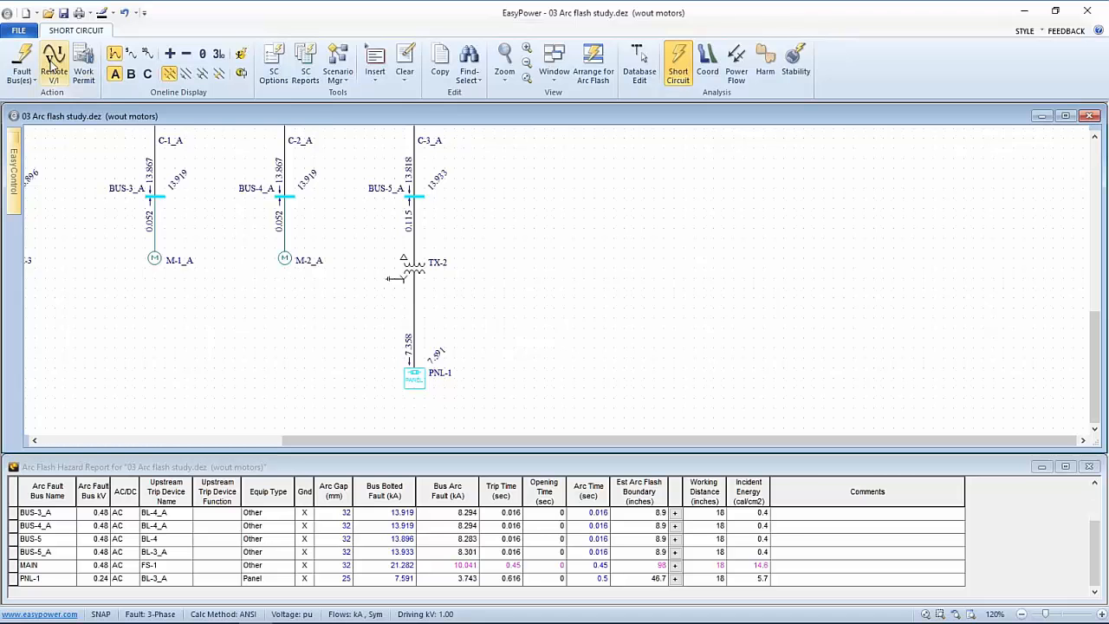
pyautogui.click(274, 60)
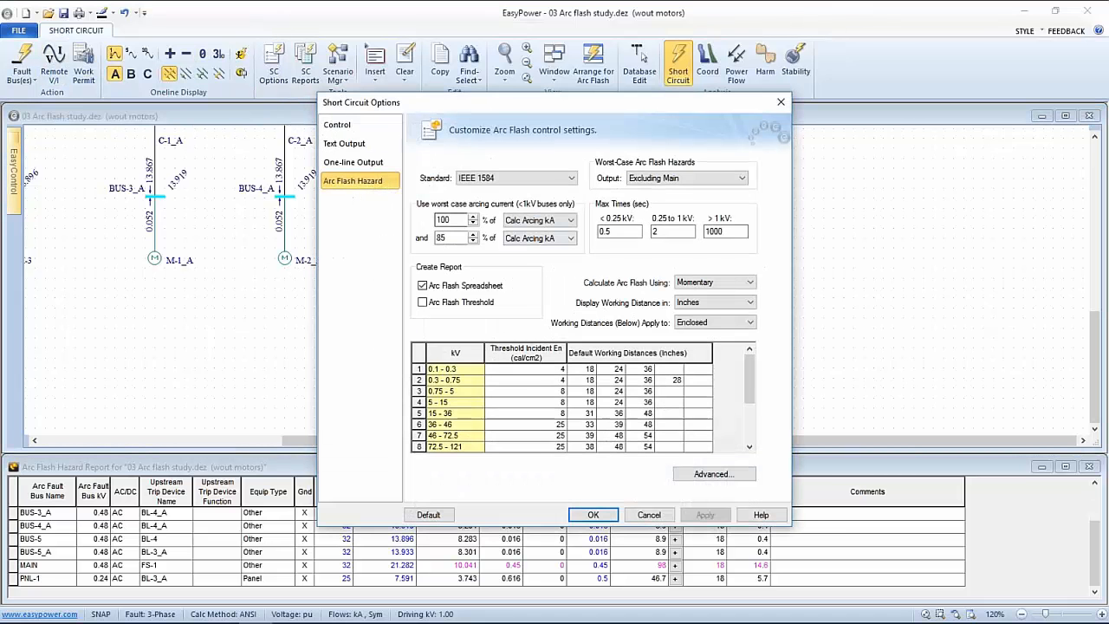
pyautogui.moveTo(629, 105); pyautogui.dragTo(862, 48)
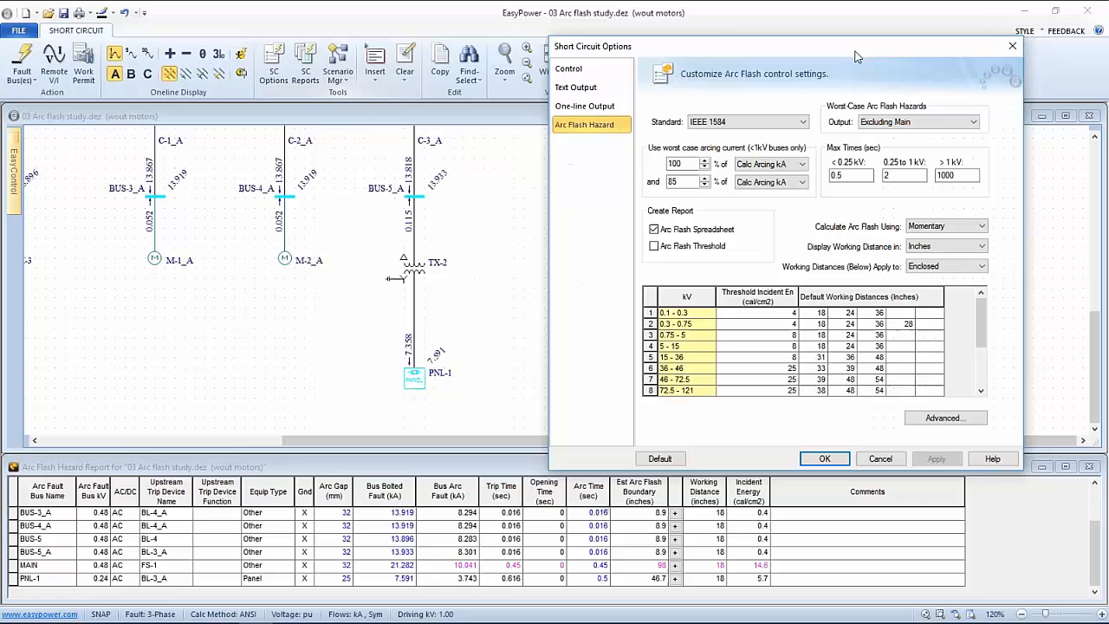
pyautogui.click(976, 124)
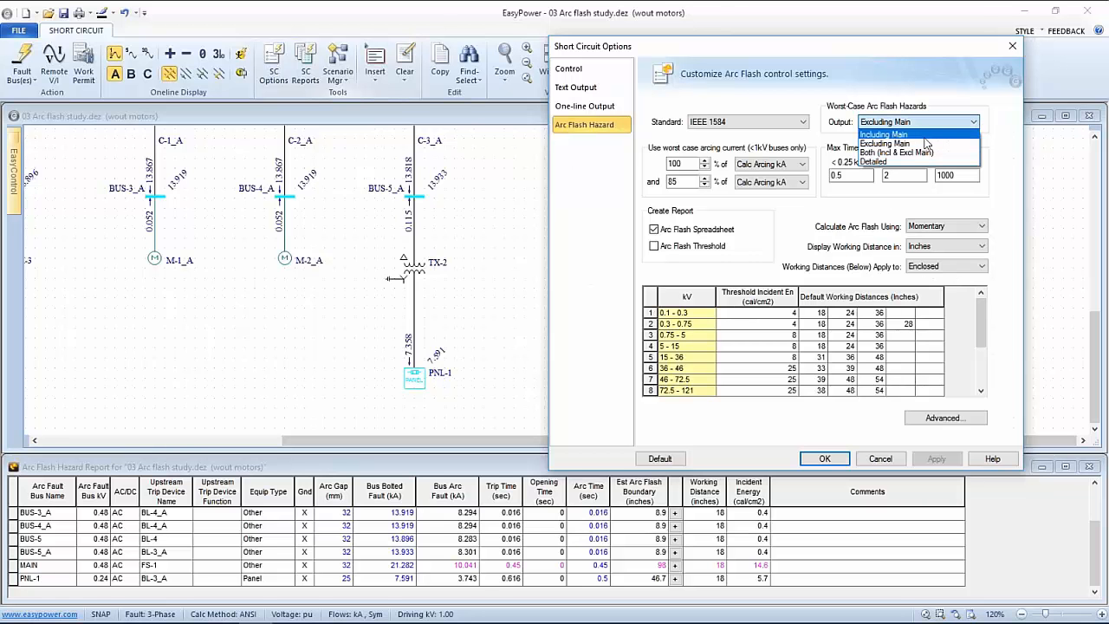
pyautogui.click(928, 145)
pyautogui.click(936, 457)
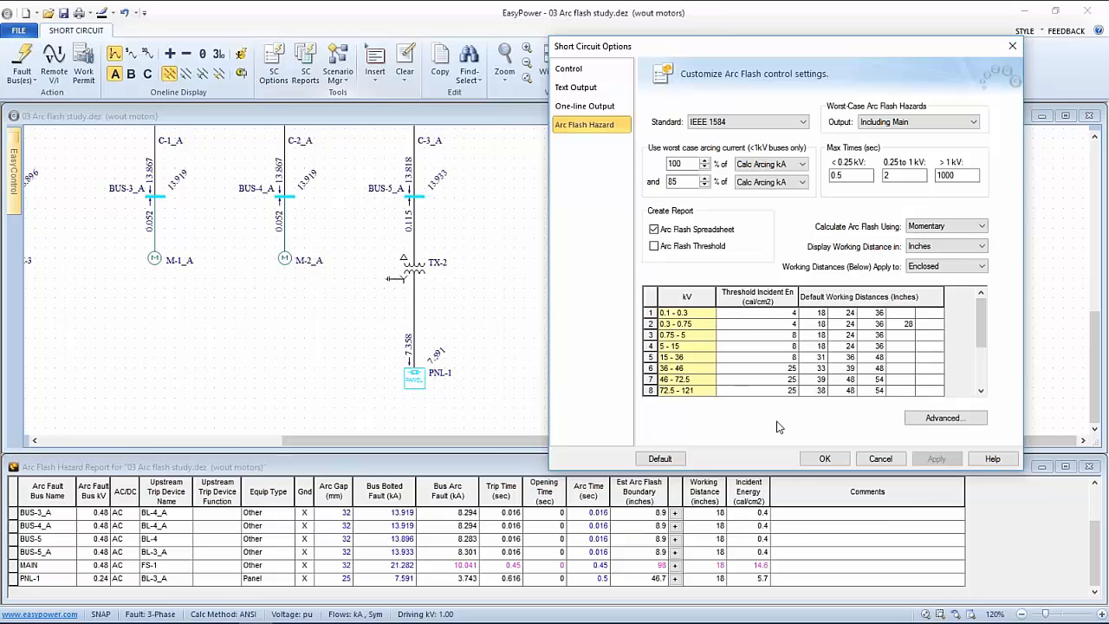
pyautogui.click(820, 459)
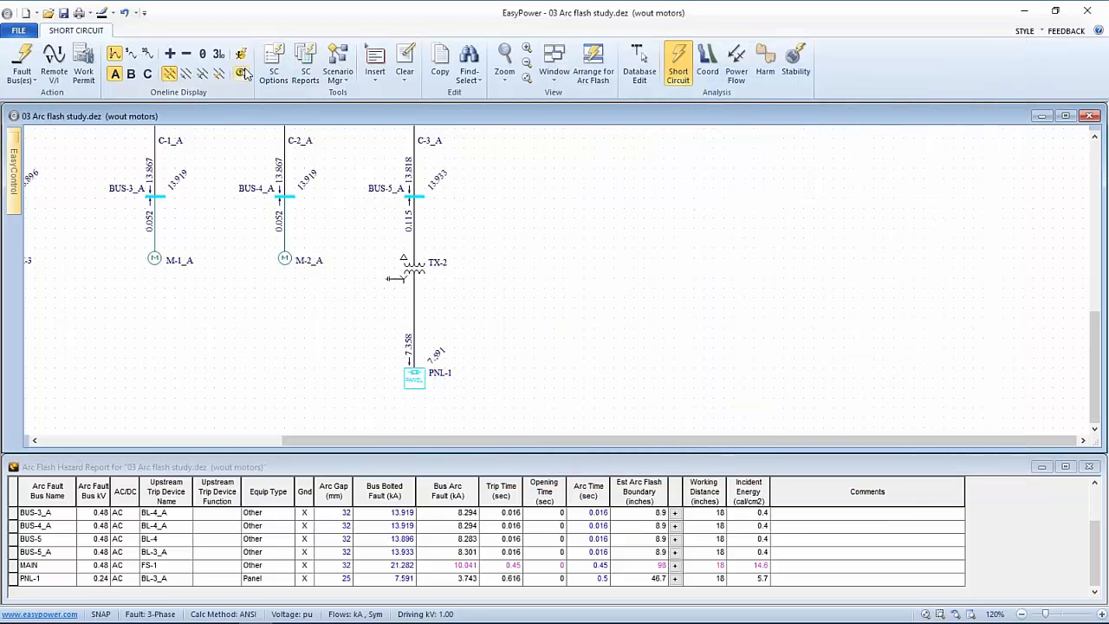
pyautogui.click(242, 57)
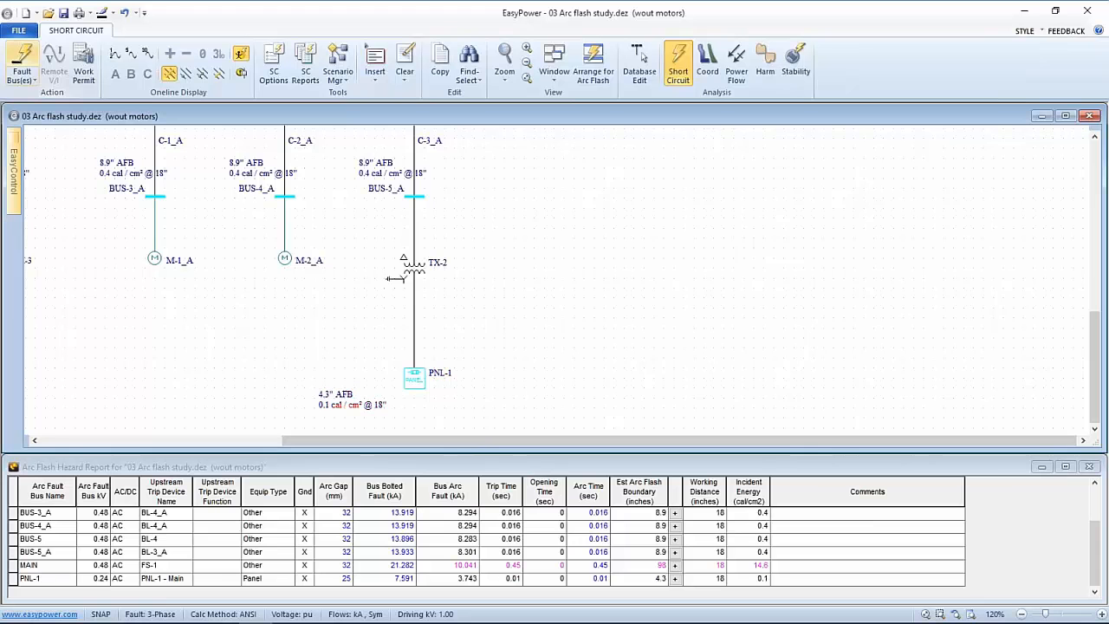